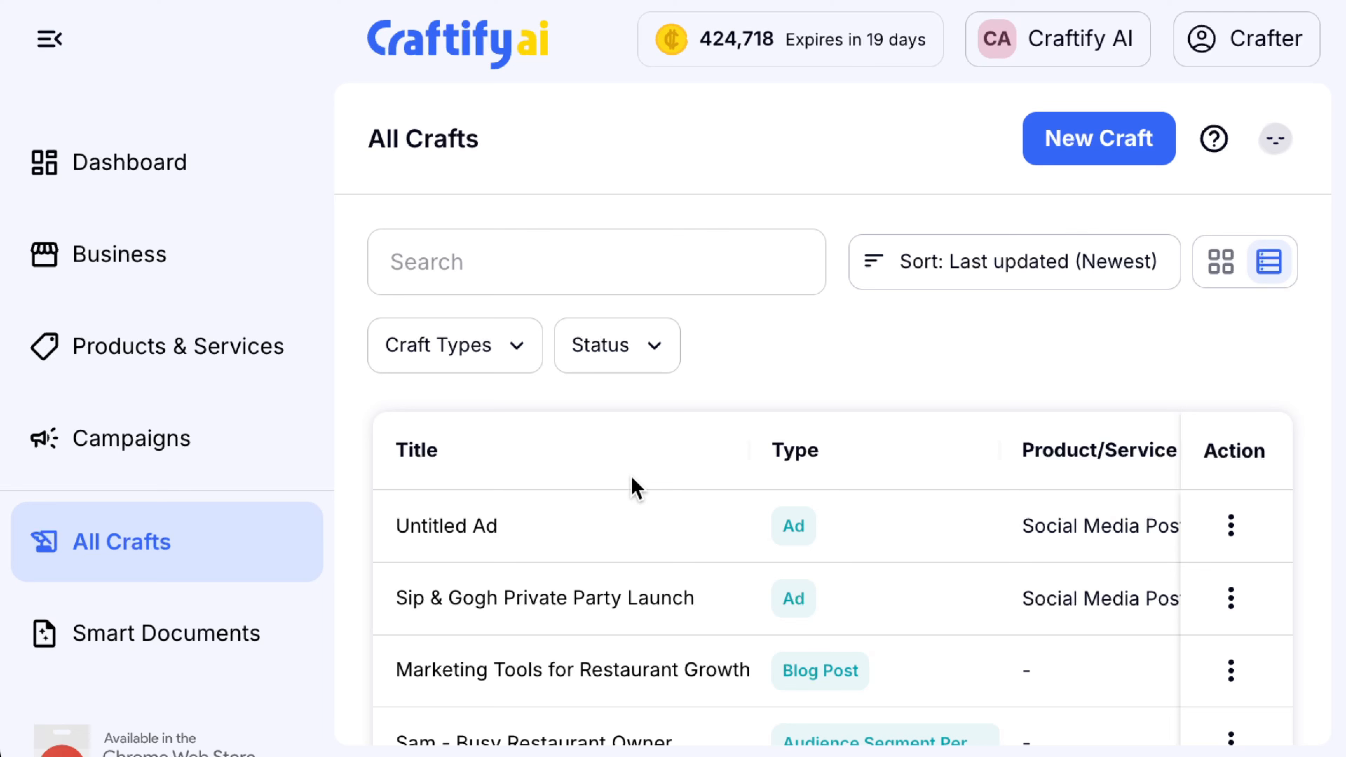
Open the 'Marketing Tools for Restaurant Growth' blog post craft from All Crafts
{"action": "scroll", "coordinate": [633, 491], "scroll_direction": "down", "scroll_amount": 1}
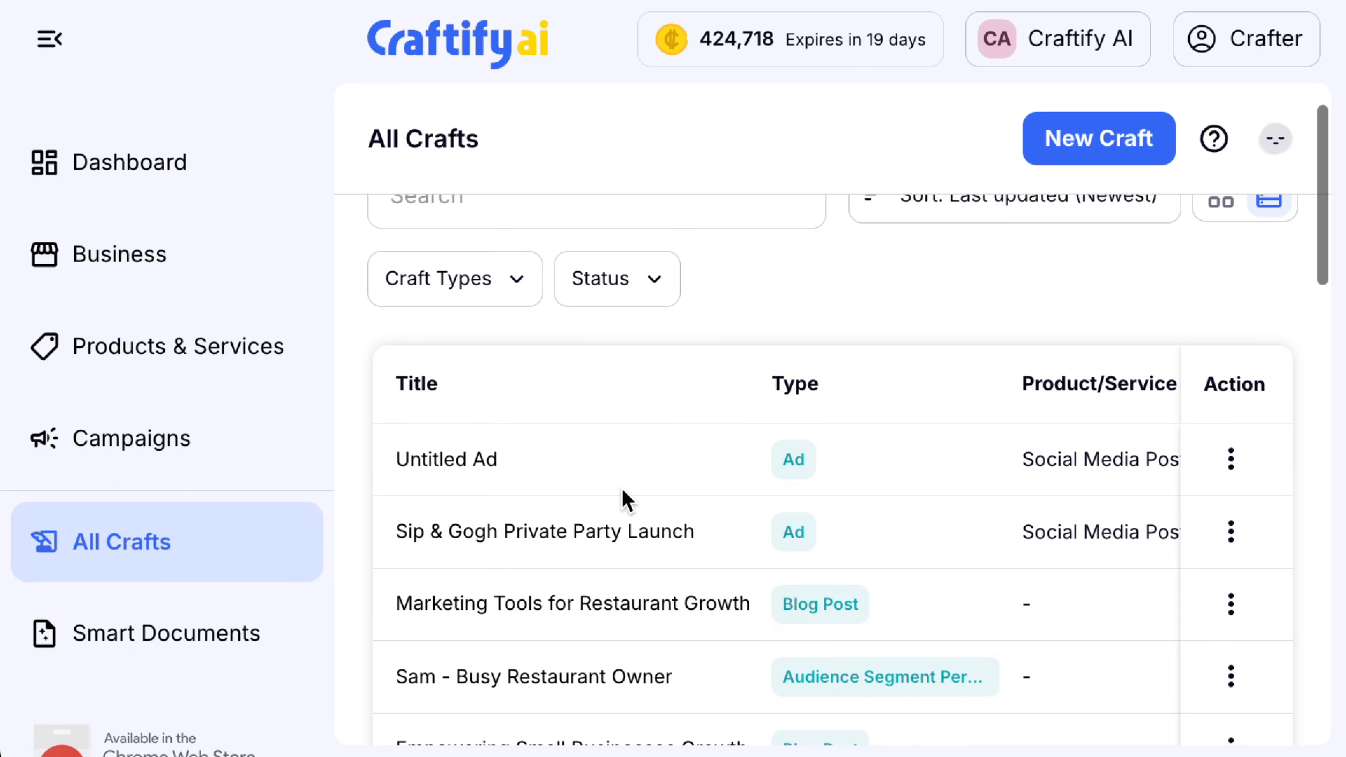
{"action": "left_click", "coordinate": [611, 603]}
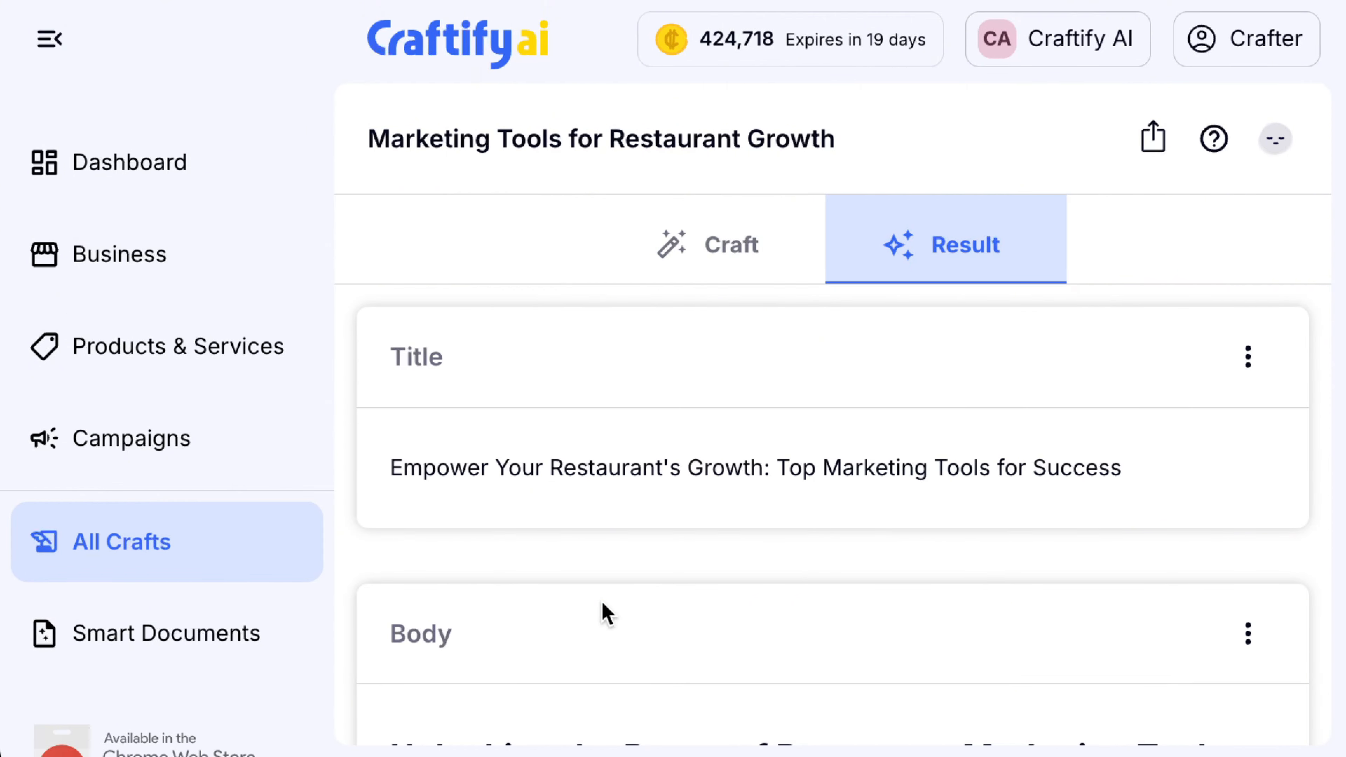
Read through the generated post and export it to the Smart Editor
{"action": "scroll", "coordinate": [717, 561], "scroll_direction": "down", "scroll_amount": 15}
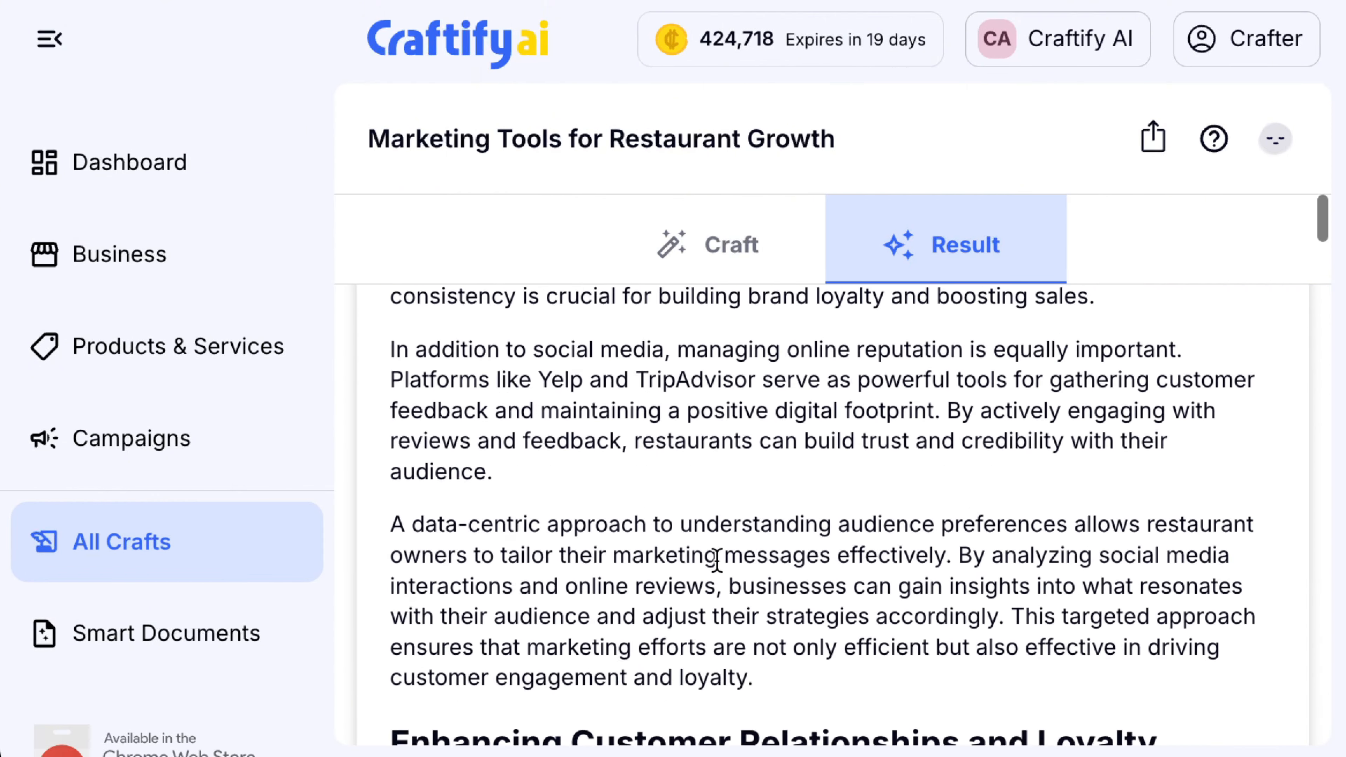
{"action": "scroll", "coordinate": [718, 562], "scroll_direction": "down", "scroll_amount": 5}
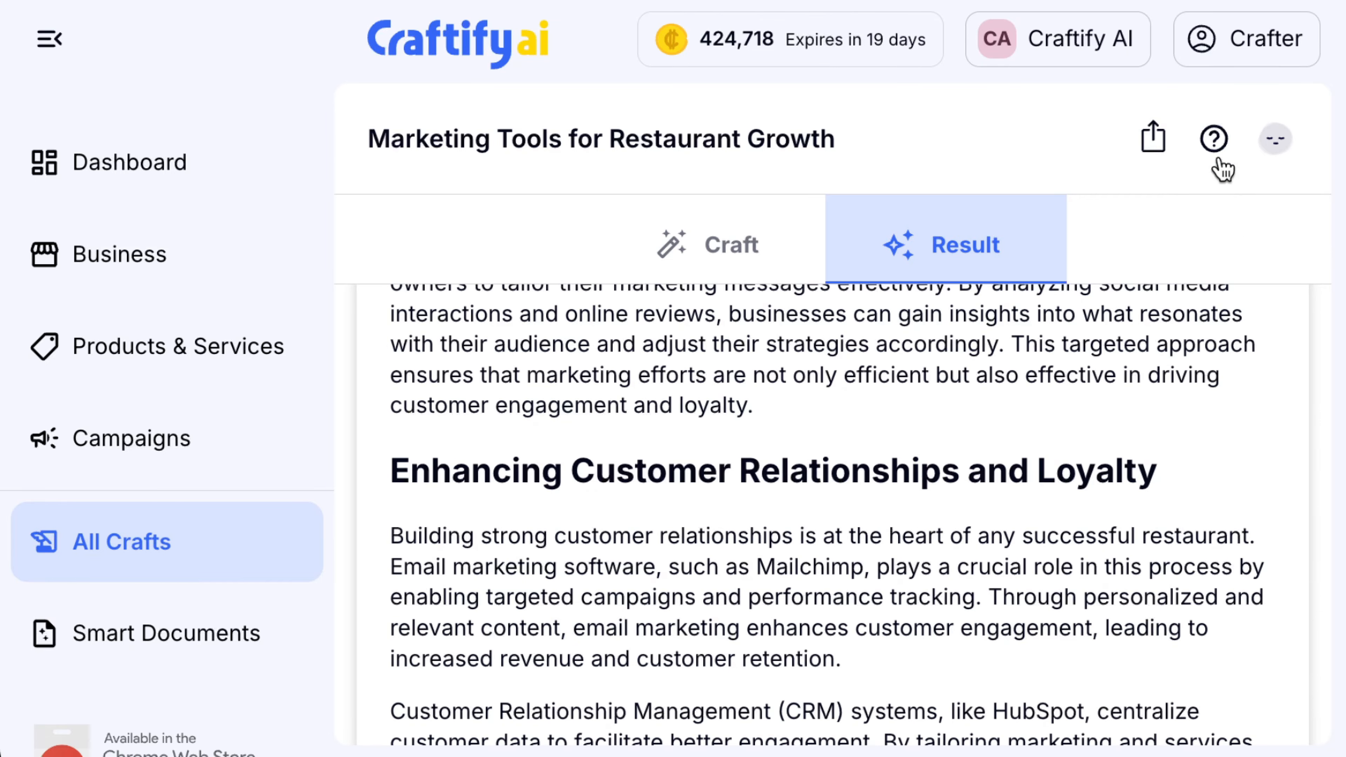
{"action": "left_click", "coordinate": [1158, 149]}
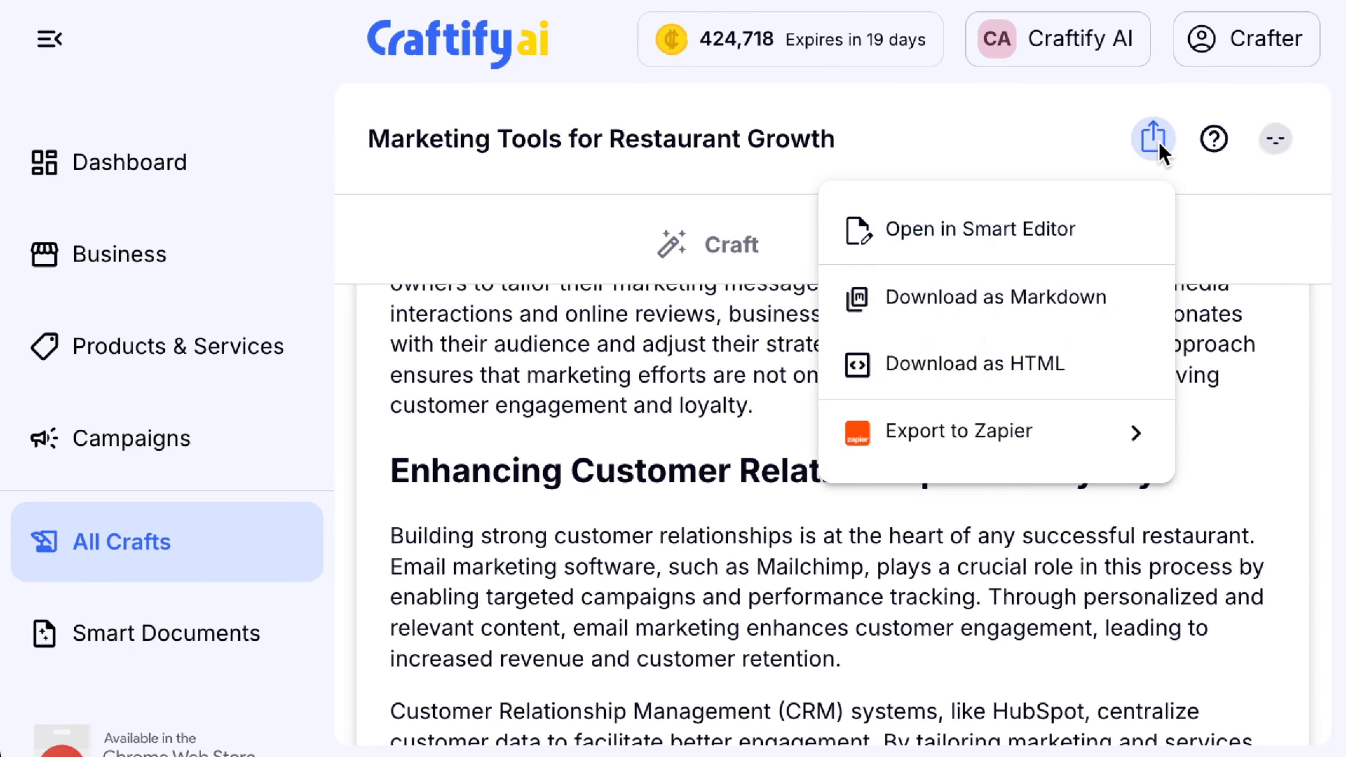
{"action": "left_click", "coordinate": [988, 247]}
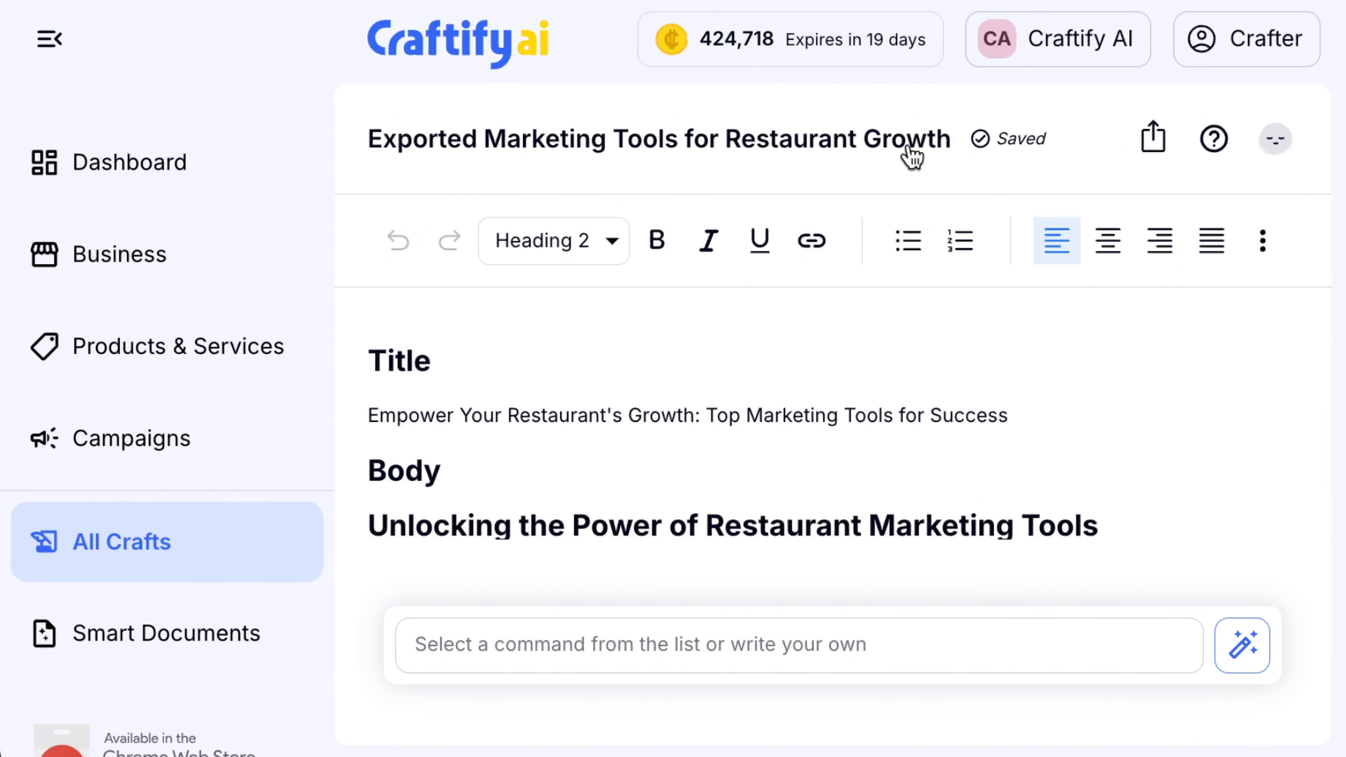
Review the exported document down to the closing food photo, then select the word 'Title'
{"action": "scroll", "coordinate": [854, 478], "scroll_direction": "down", "scroll_amount": 15}
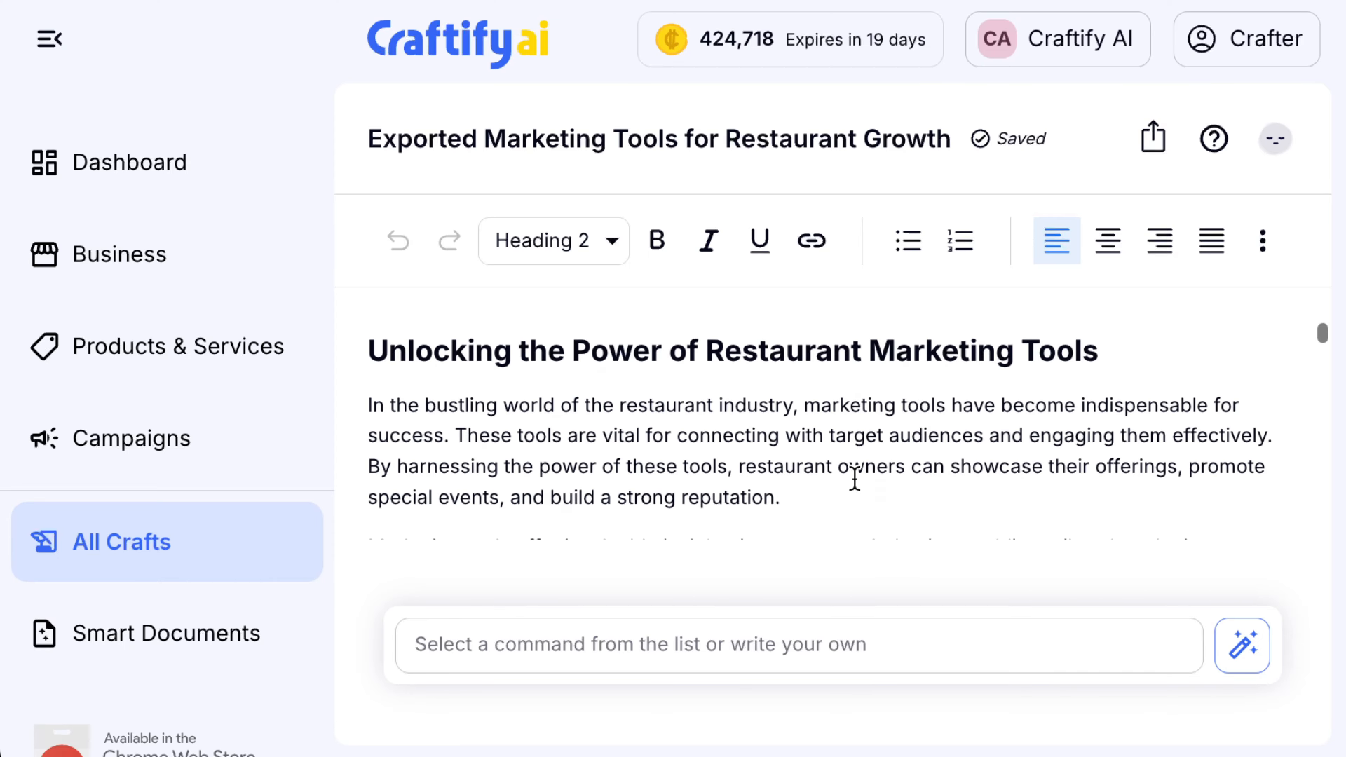
{"action": "scroll", "coordinate": [854, 478], "scroll_direction": "down", "scroll_amount": 15}
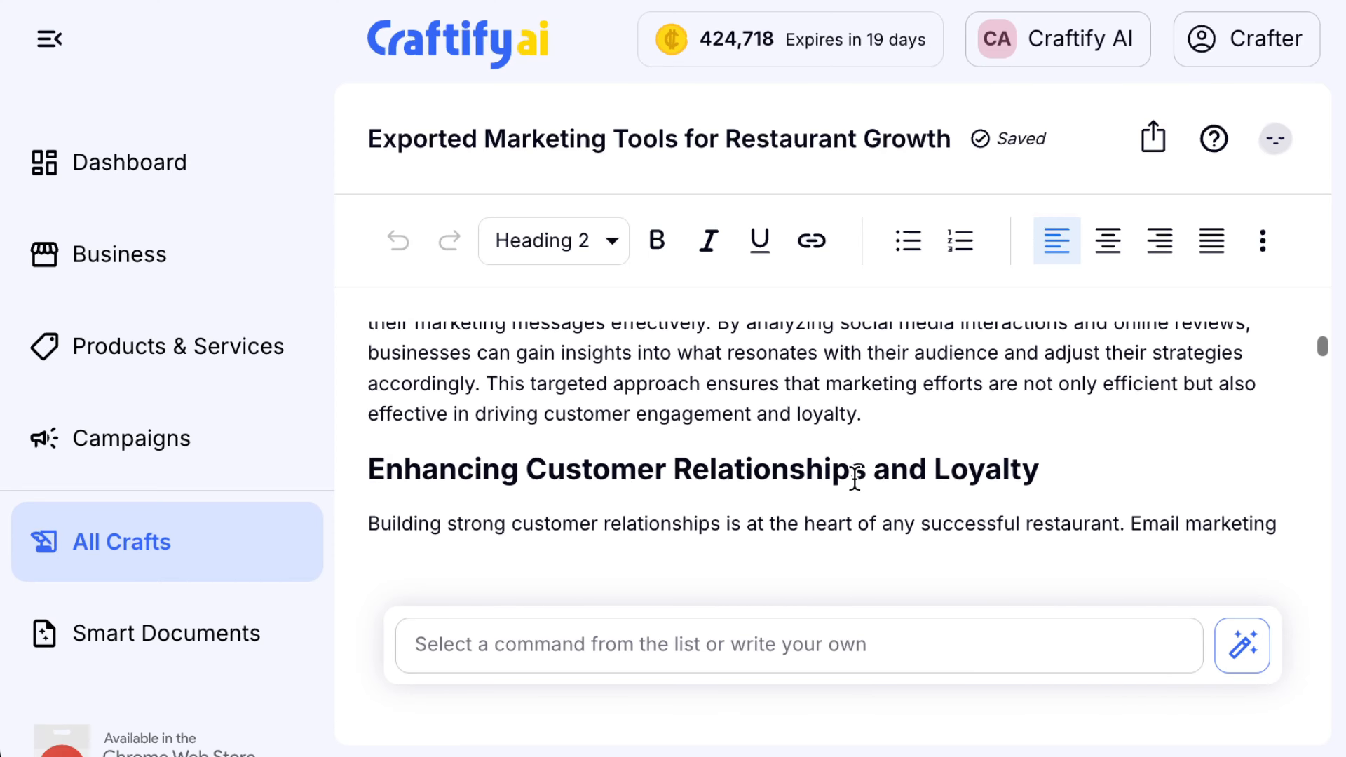
{"action": "scroll", "coordinate": [854, 478], "scroll_direction": "down", "scroll_amount": 15}
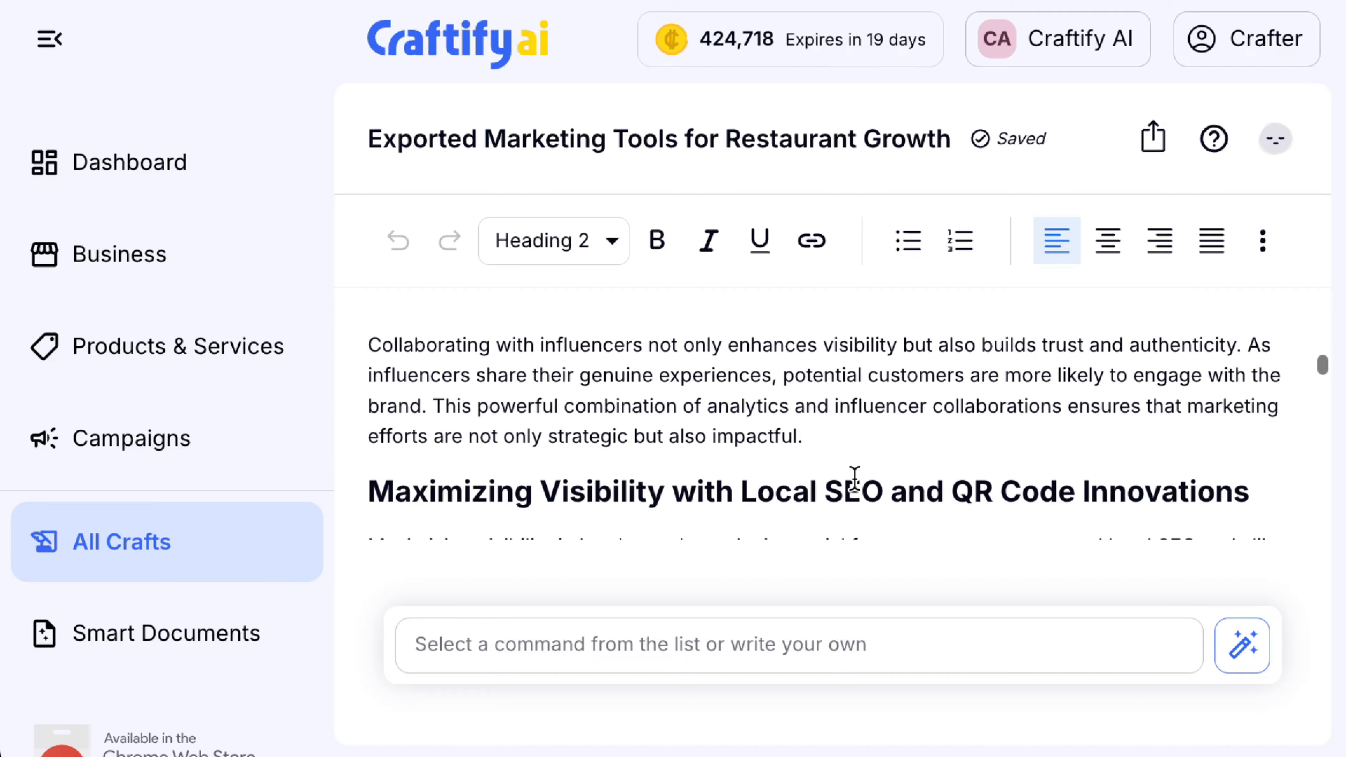
{"action": "scroll", "coordinate": [854, 478], "scroll_direction": "down", "scroll_amount": 10}
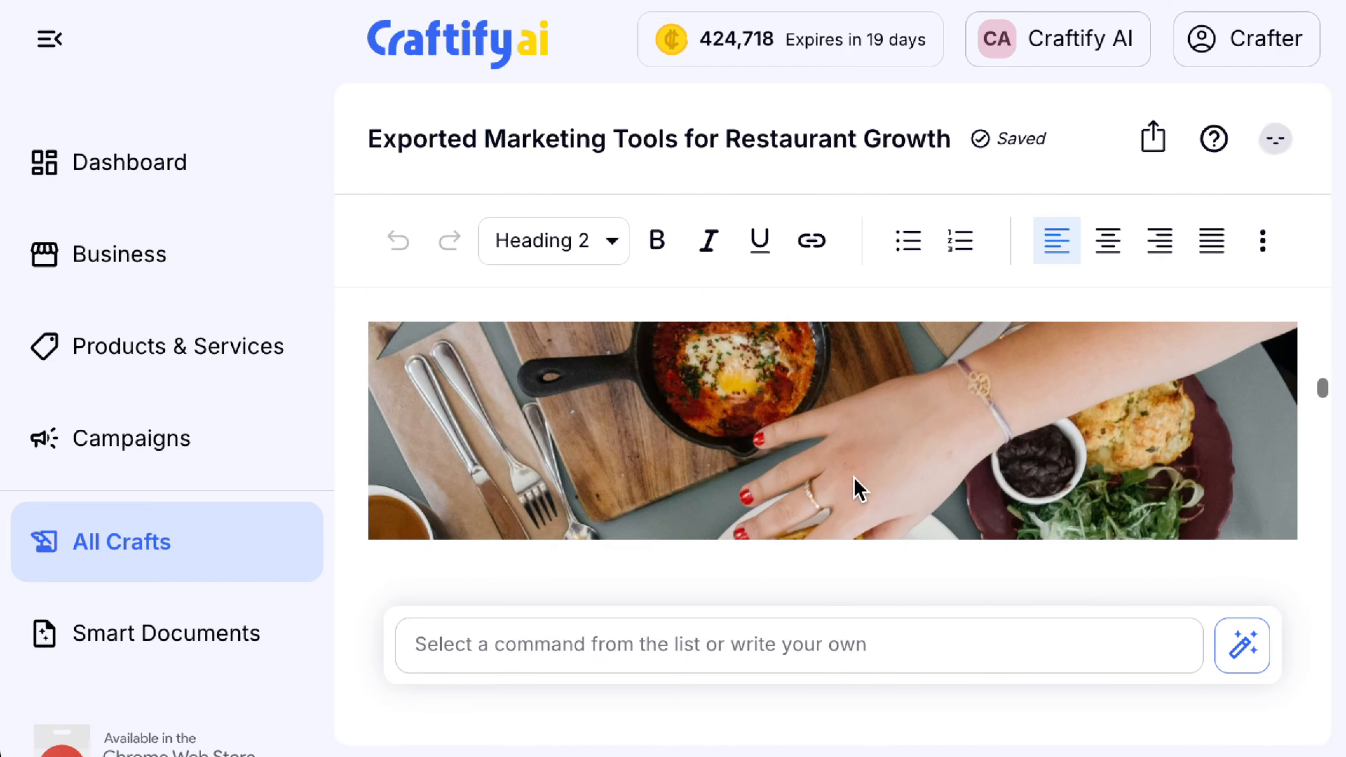
{"action": "scroll", "coordinate": [854, 479], "scroll_direction": "up", "scroll_amount": 3}
{"action": "scroll", "coordinate": [855, 480], "scroll_direction": "up", "scroll_amount": 10}
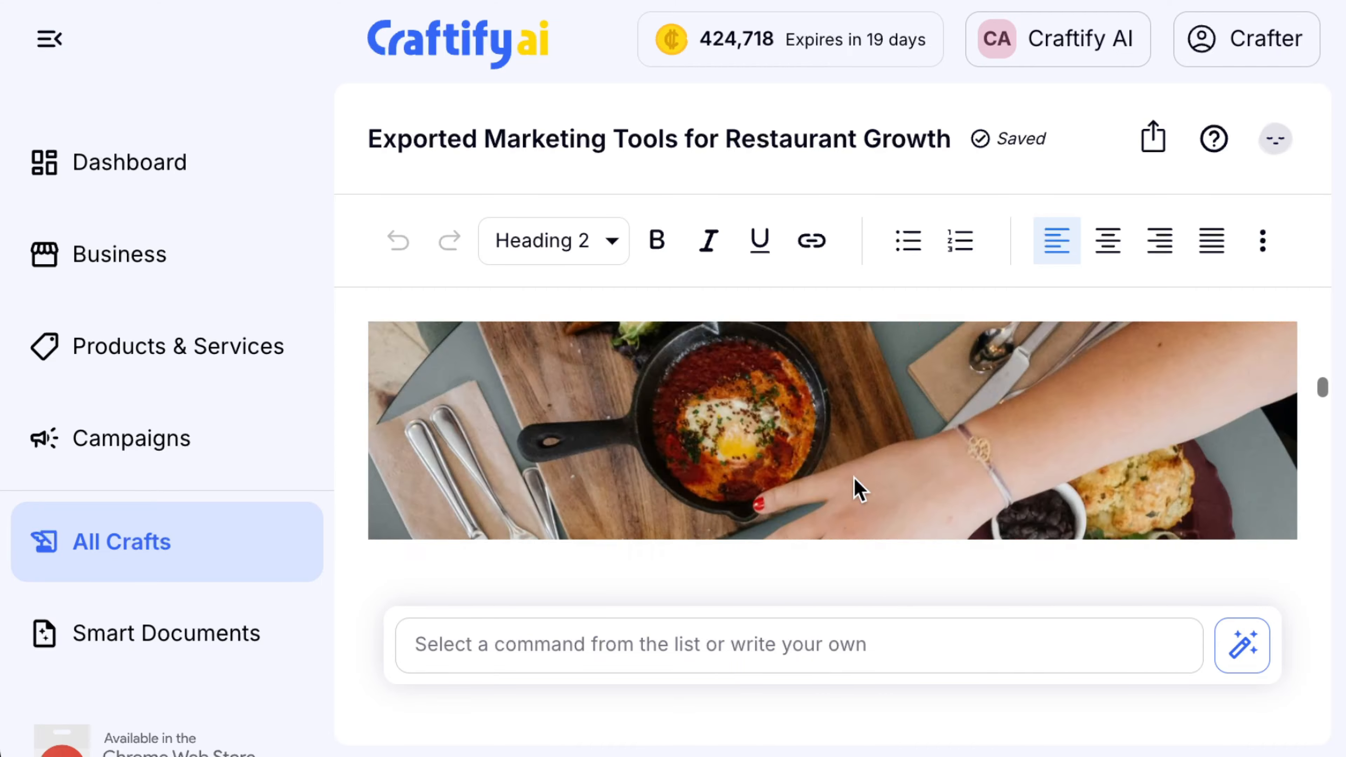
{"action": "scroll", "coordinate": [854, 478], "scroll_direction": "up", "scroll_amount": 20}
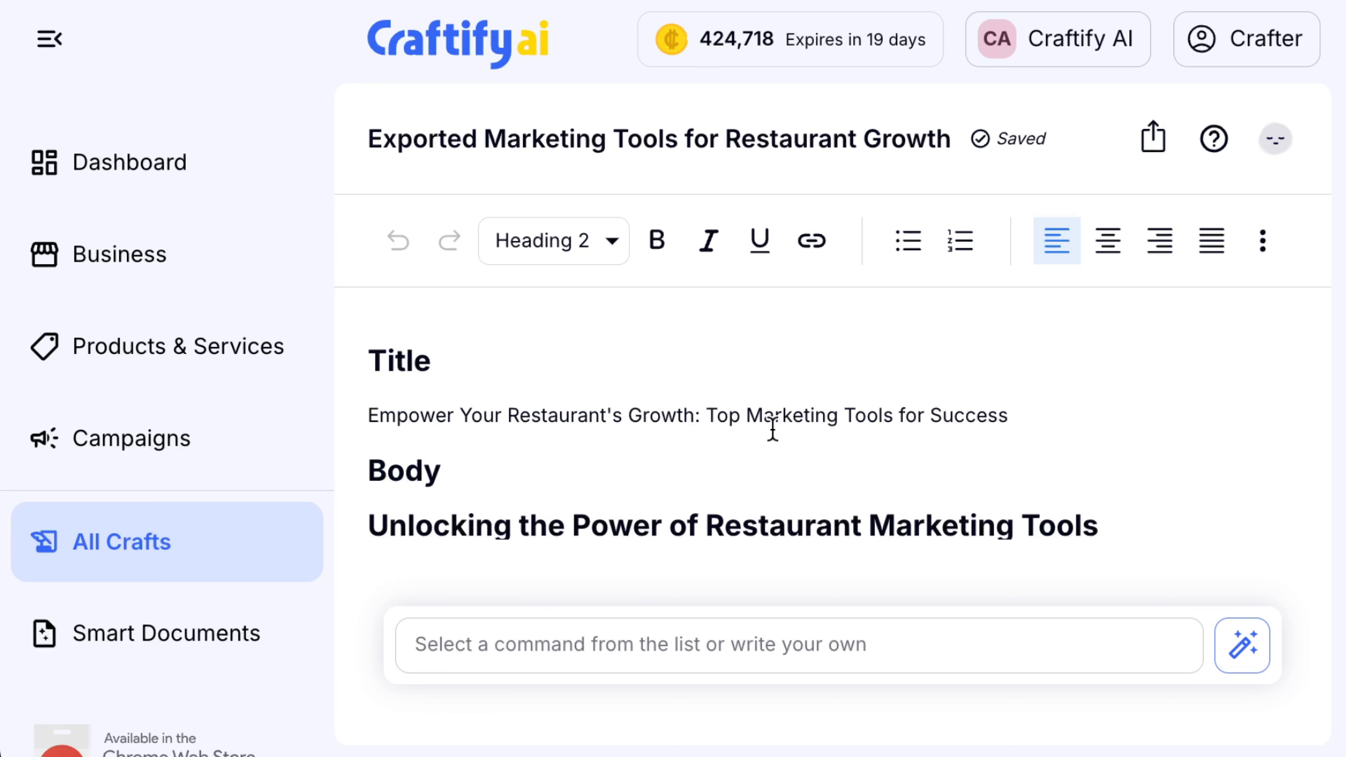
{"action": "double_click", "coordinate": [398, 360]}
{"action": "left_click", "coordinate": [612, 240]}
Make 'Title' a Heading 1, toggling bold, italic and underline on and back off
{"action": "left_click", "coordinate": [586, 316]}
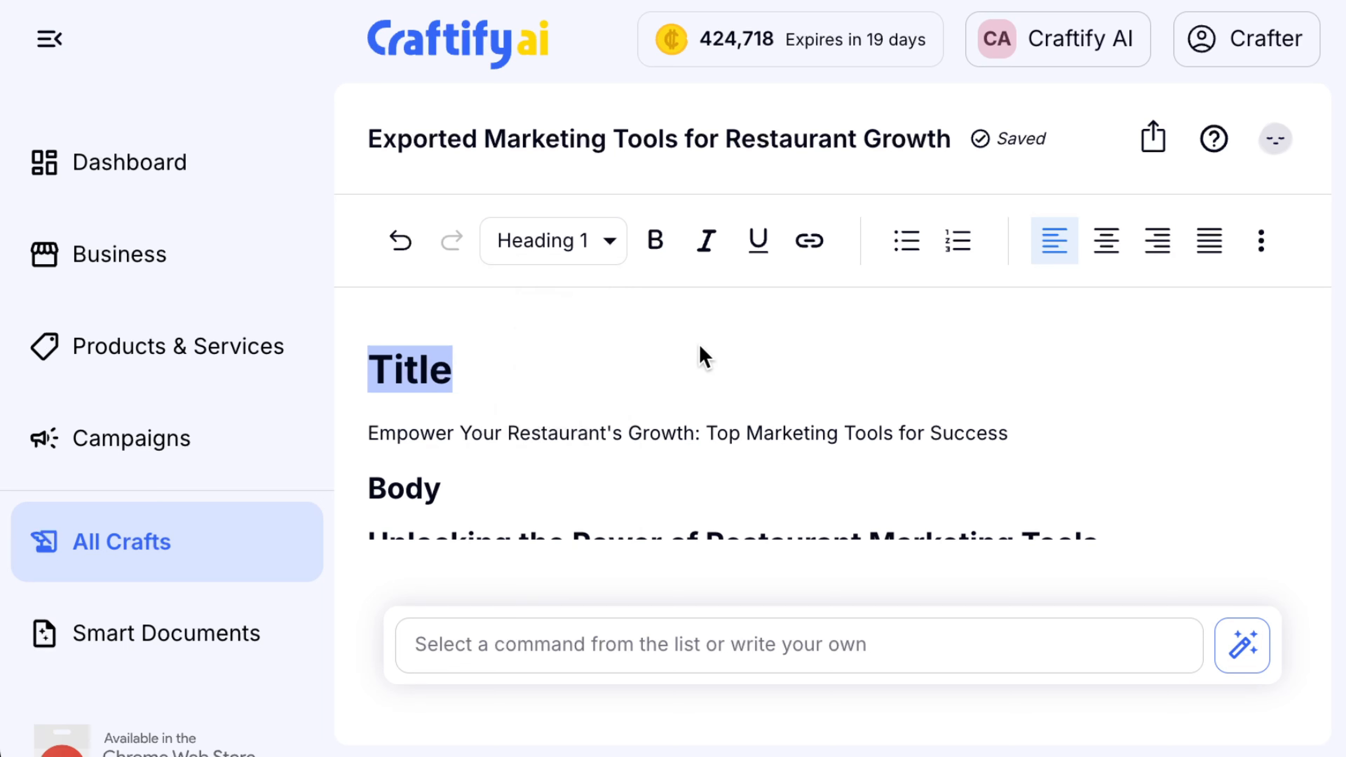
{"action": "left_click", "coordinate": [657, 244]}
{"action": "left_click", "coordinate": [707, 252]}
{"action": "left_click", "coordinate": [755, 259]}
{"action": "left_click", "coordinate": [754, 260]}
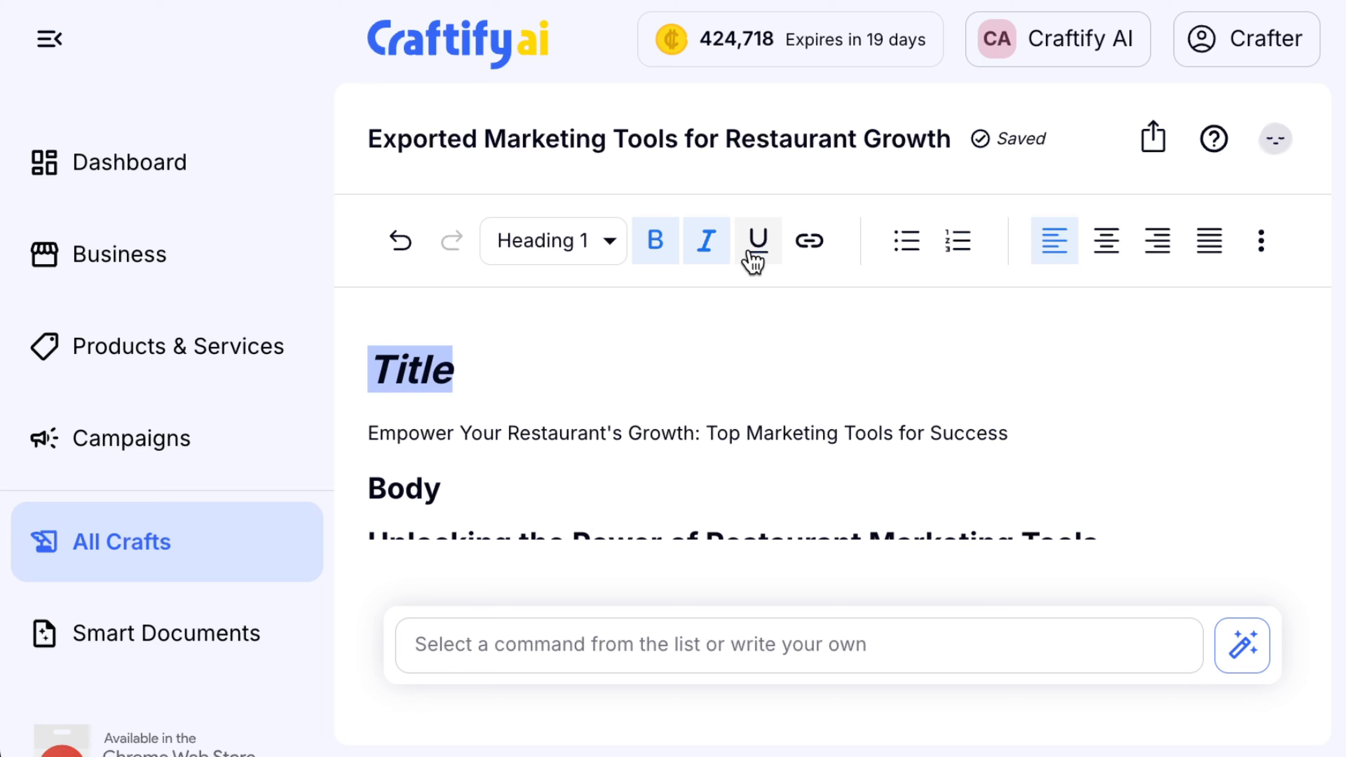
{"action": "left_click", "coordinate": [707, 253]}
{"action": "left_click", "coordinate": [653, 257]}
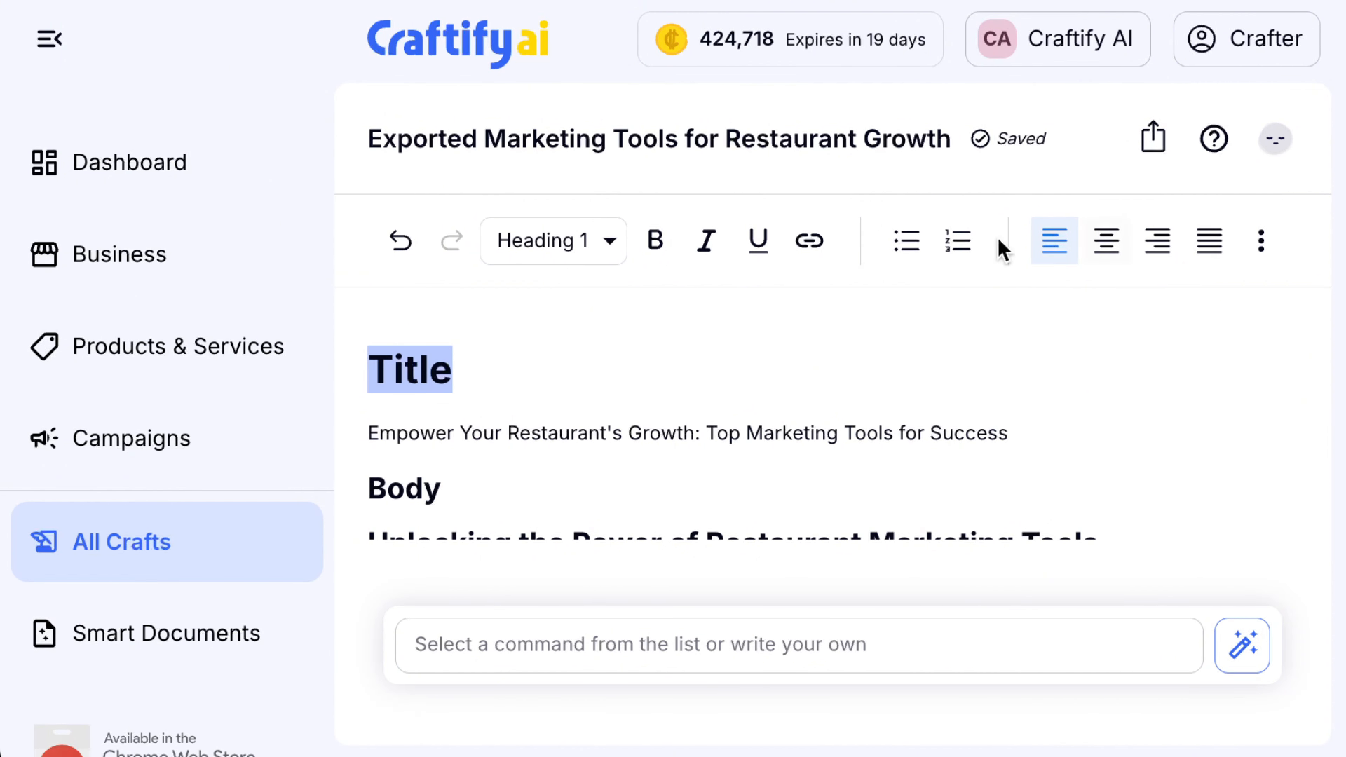
{"action": "left_click", "coordinate": [1265, 254]}
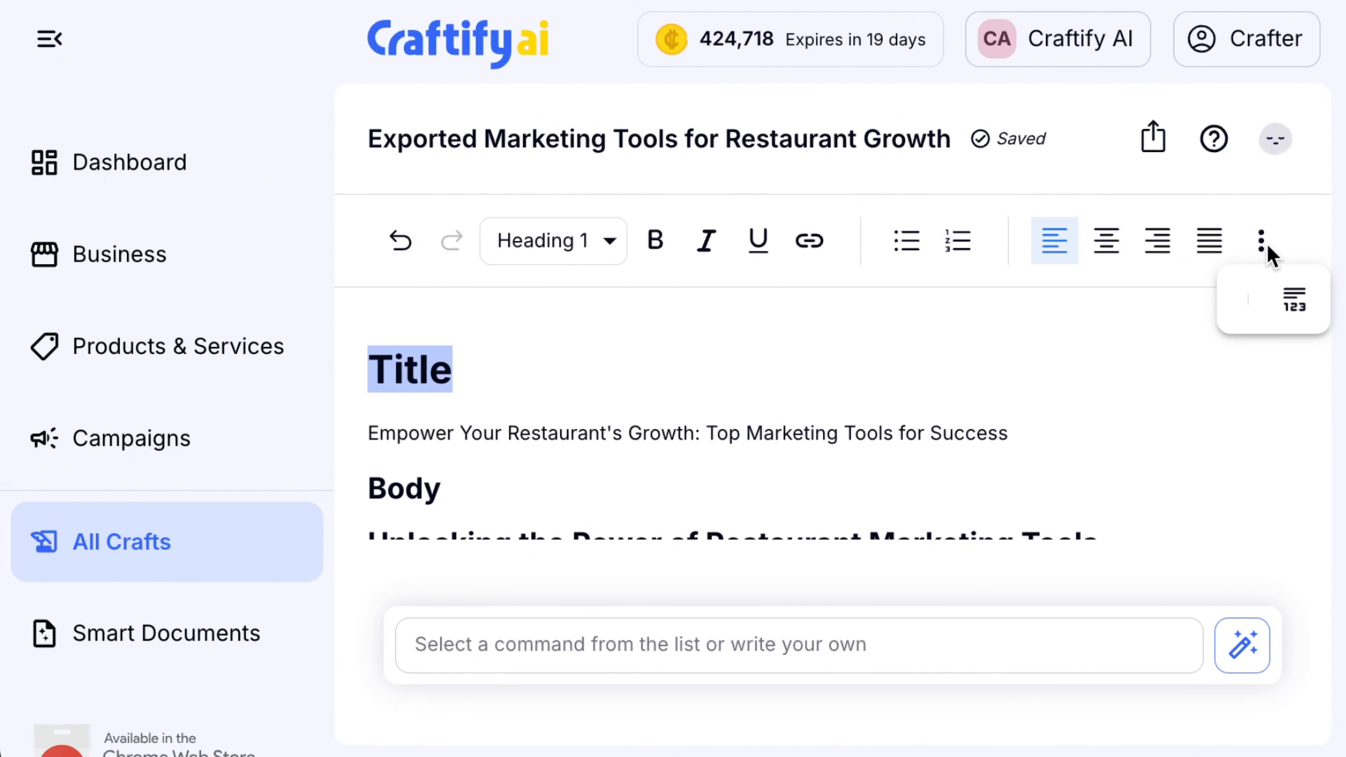
{"action": "left_click", "coordinate": [1117, 382]}
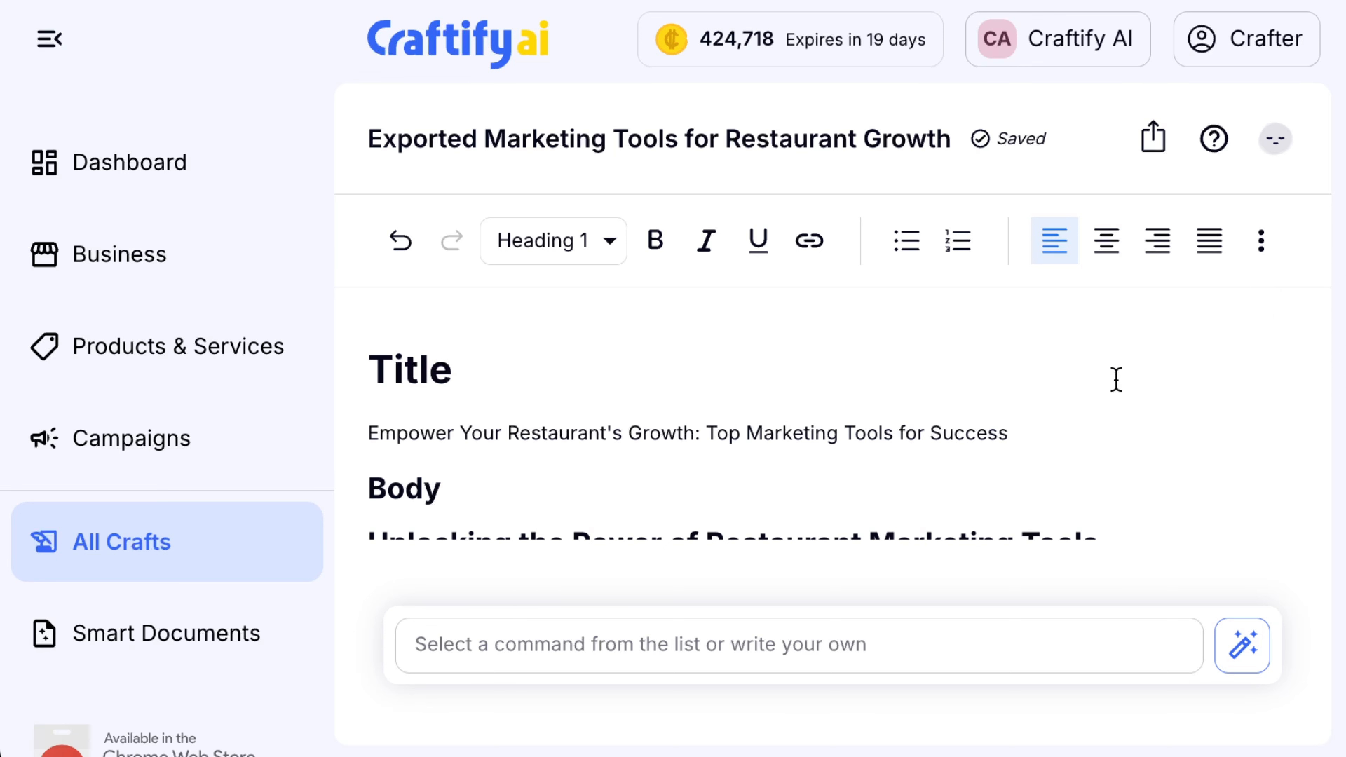
Delete the subtitle text after 'Growth', then restore it with Ctrl+Z
{"action": "scroll", "coordinate": [1116, 381], "scroll_direction": "down", "scroll_amount": 1}
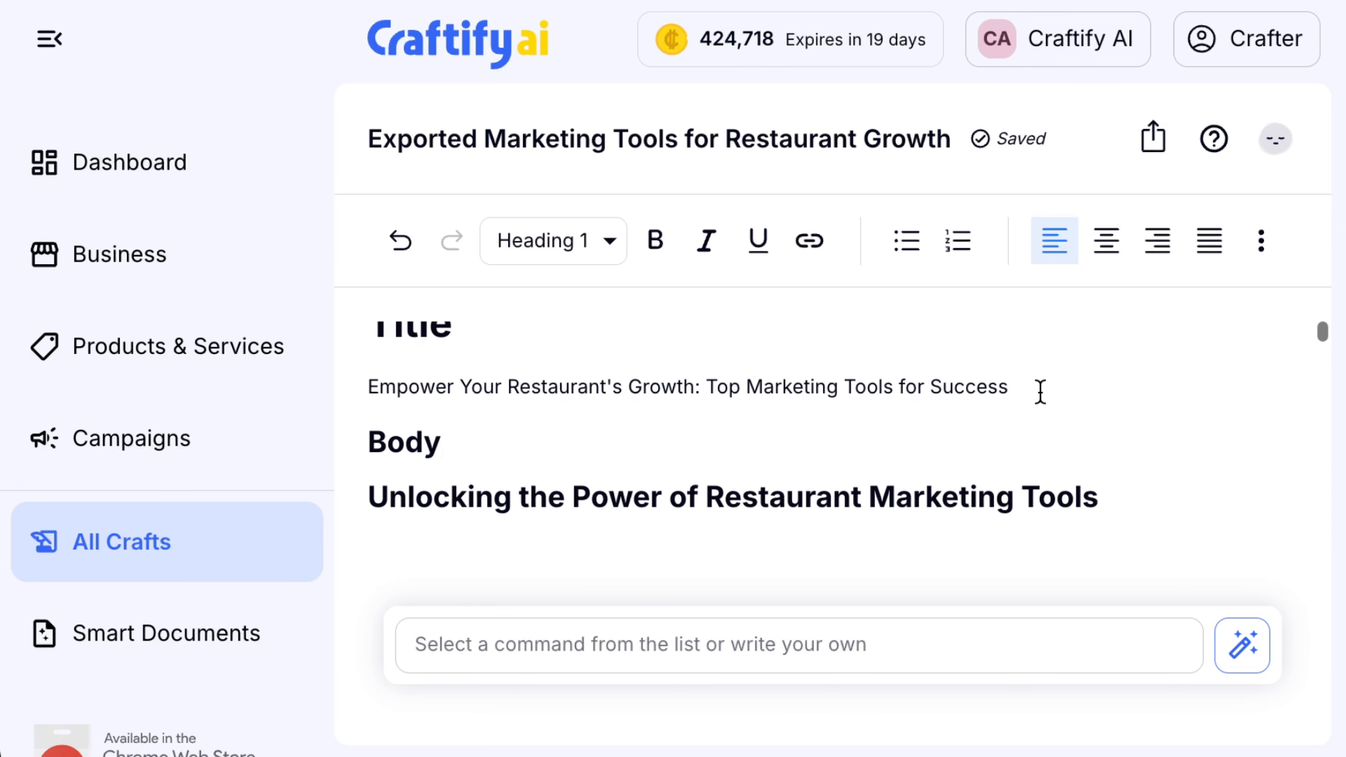
{"action": "left_click_drag", "start_coordinate": [1019, 388], "coordinate": [859, 377]}
{"action": "left_click", "coordinate": [1053, 394]}
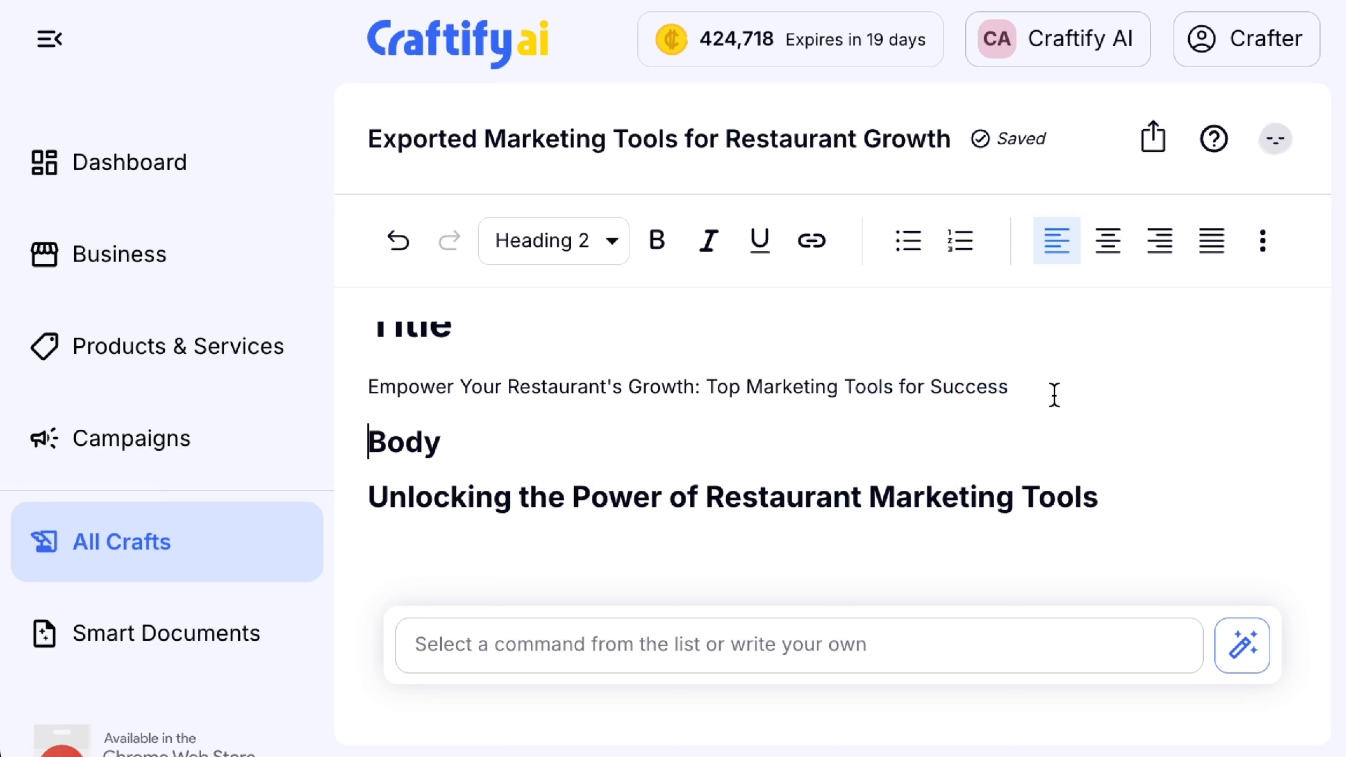
{"action": "left_click", "coordinate": [1026, 380]}
{"action": "left_click_drag", "start_coordinate": [1007, 391], "coordinate": [695, 390]}
{"action": "key", "text": "BackSpace"}
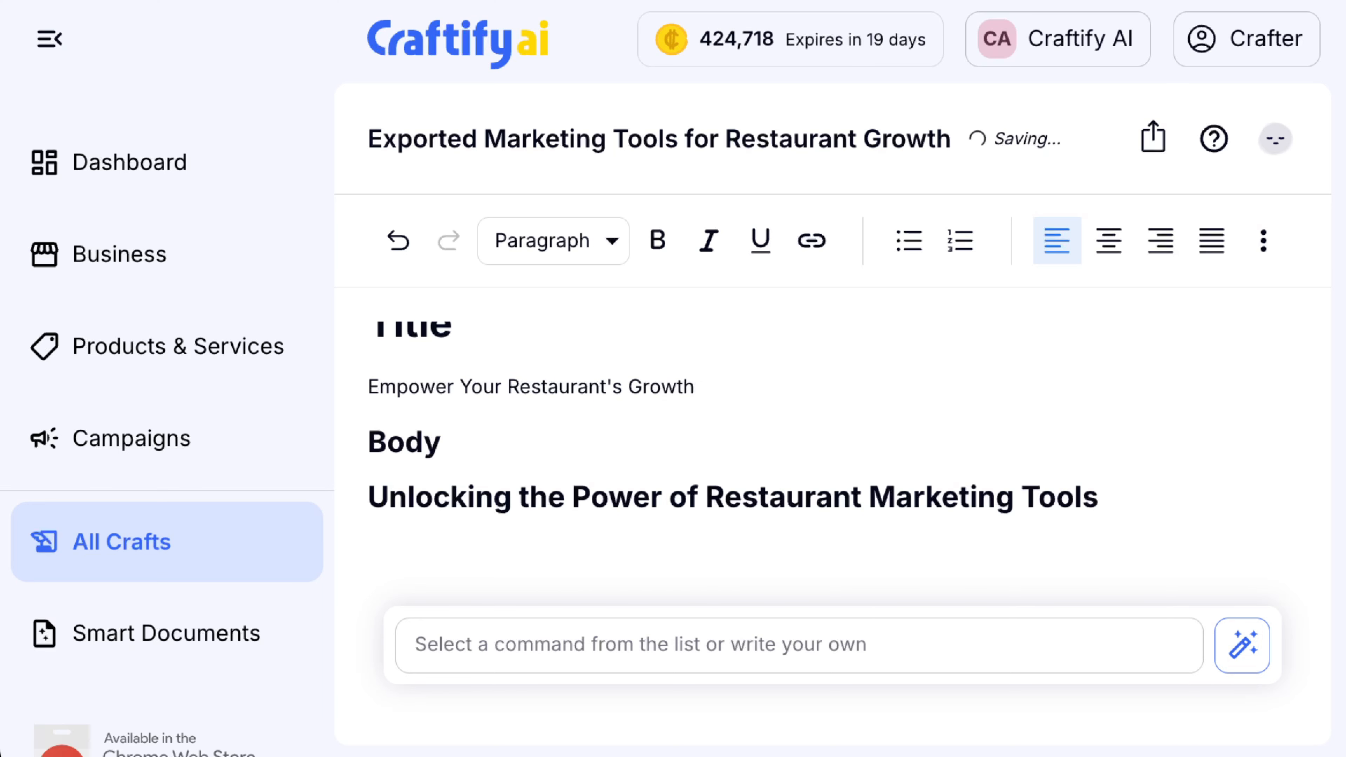
{"action": "key", "text": "ctrl+z"}
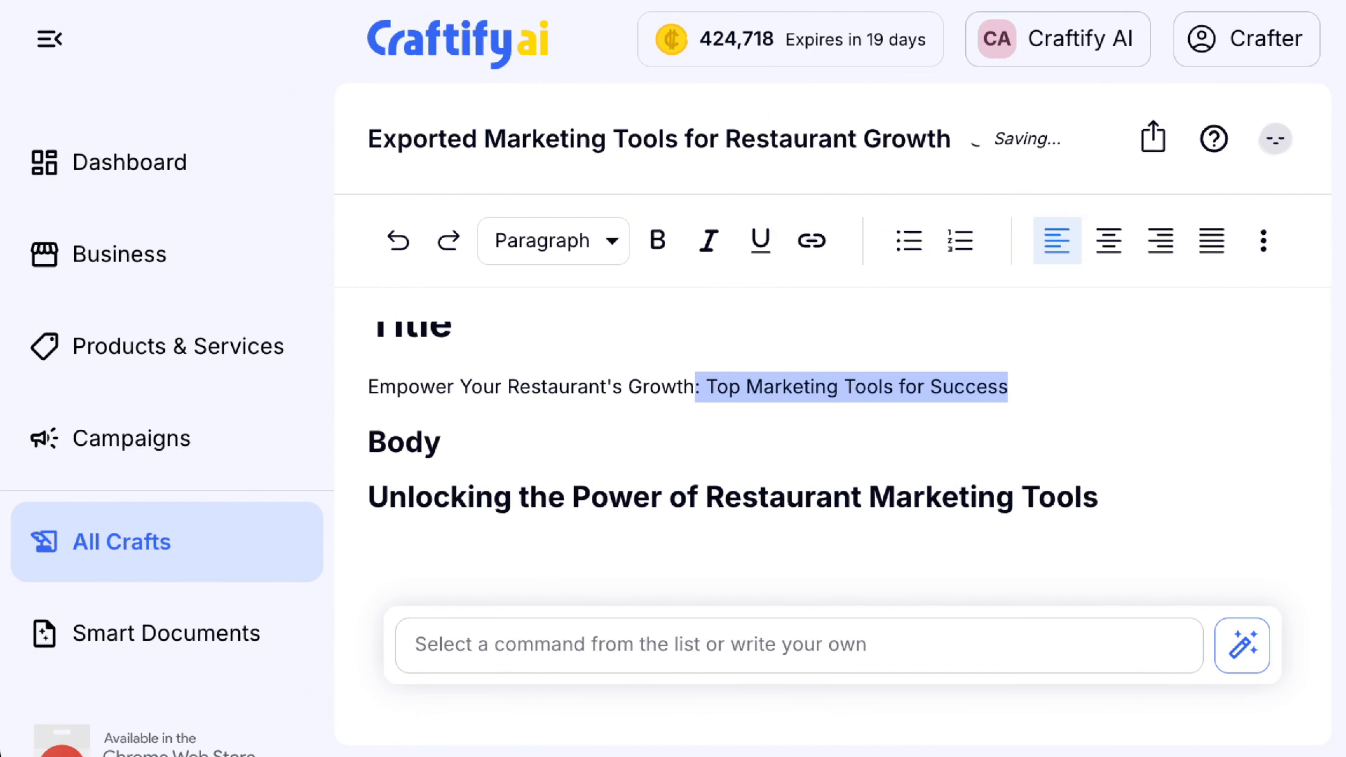
{"action": "left_click", "coordinate": [1048, 392]}
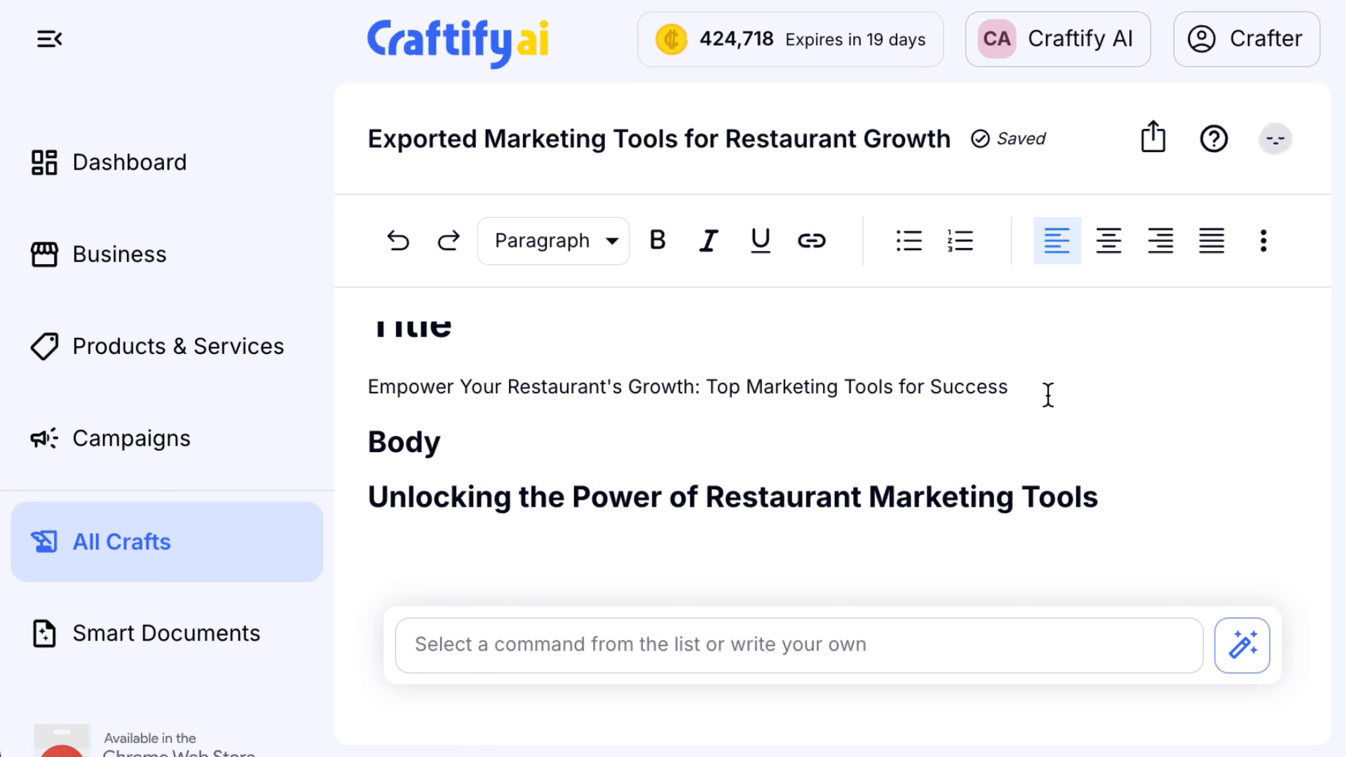
Delete the stray 'Body' line so the subtitle leads into 'Unlocking the Power of Restaurant Marketing Tools'
{"action": "scroll", "coordinate": [1048, 392], "scroll_direction": "down", "scroll_amount": 2}
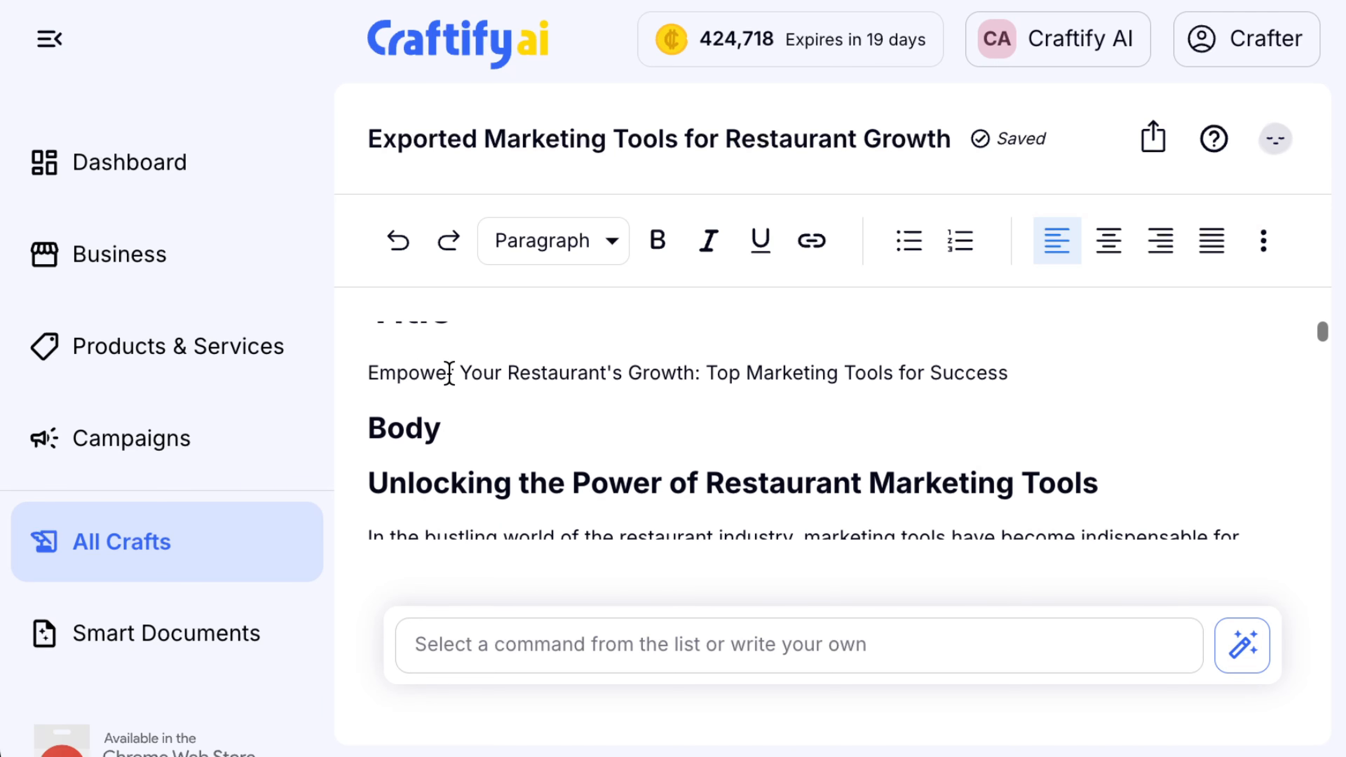
{"action": "scroll", "coordinate": [447, 373], "scroll_direction": "up", "scroll_amount": 3}
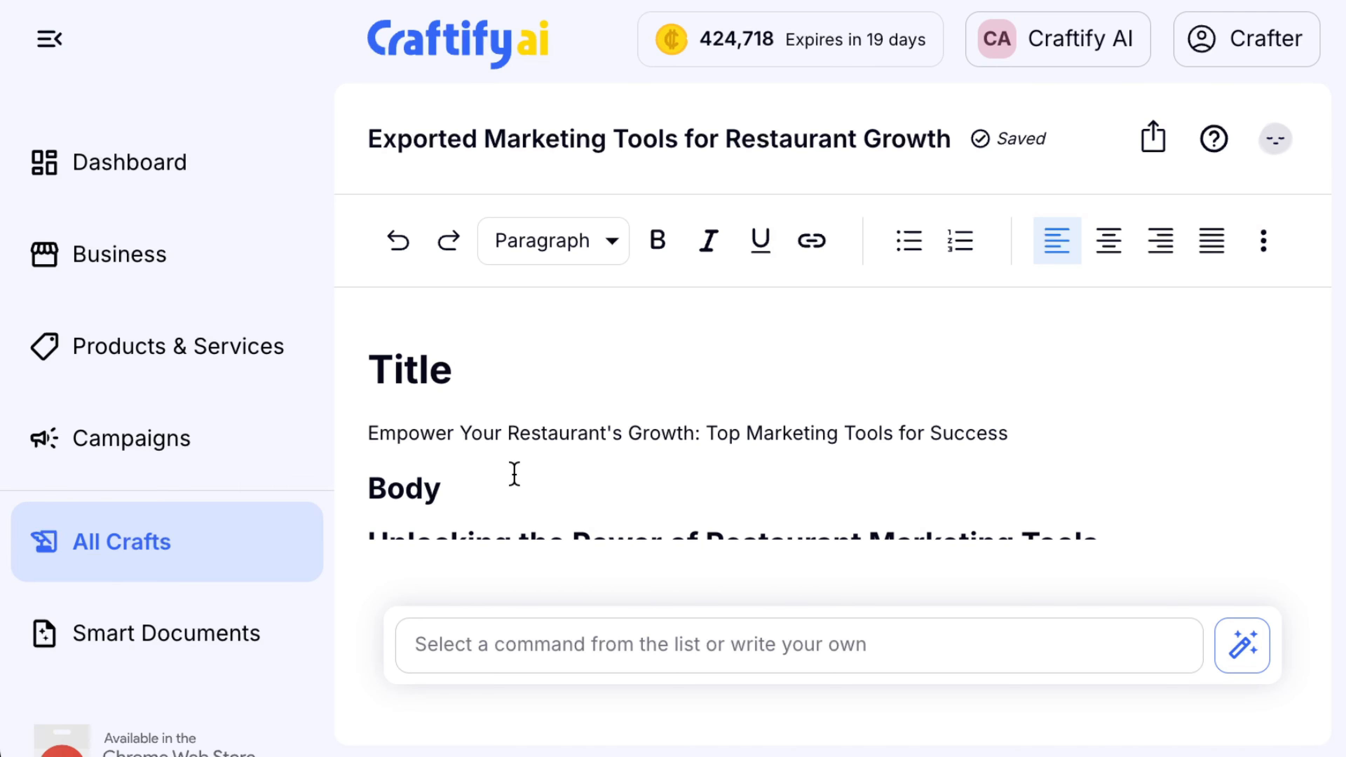
{"action": "scroll", "coordinate": [556, 466], "scroll_direction": "down", "scroll_amount": 3}
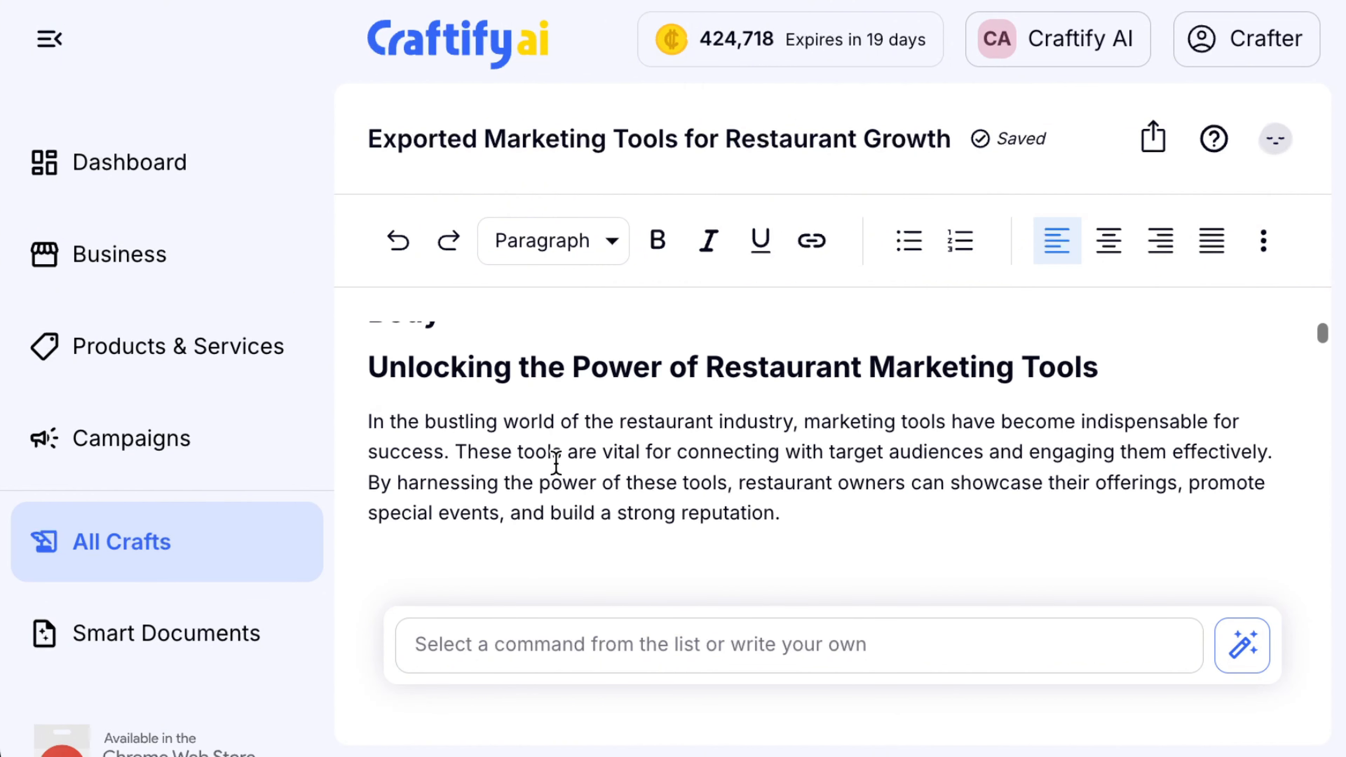
{"action": "scroll", "coordinate": [543, 429], "scroll_direction": "up", "scroll_amount": 1}
{"action": "left_click_drag", "start_coordinate": [457, 391], "coordinate": [362, 393]}
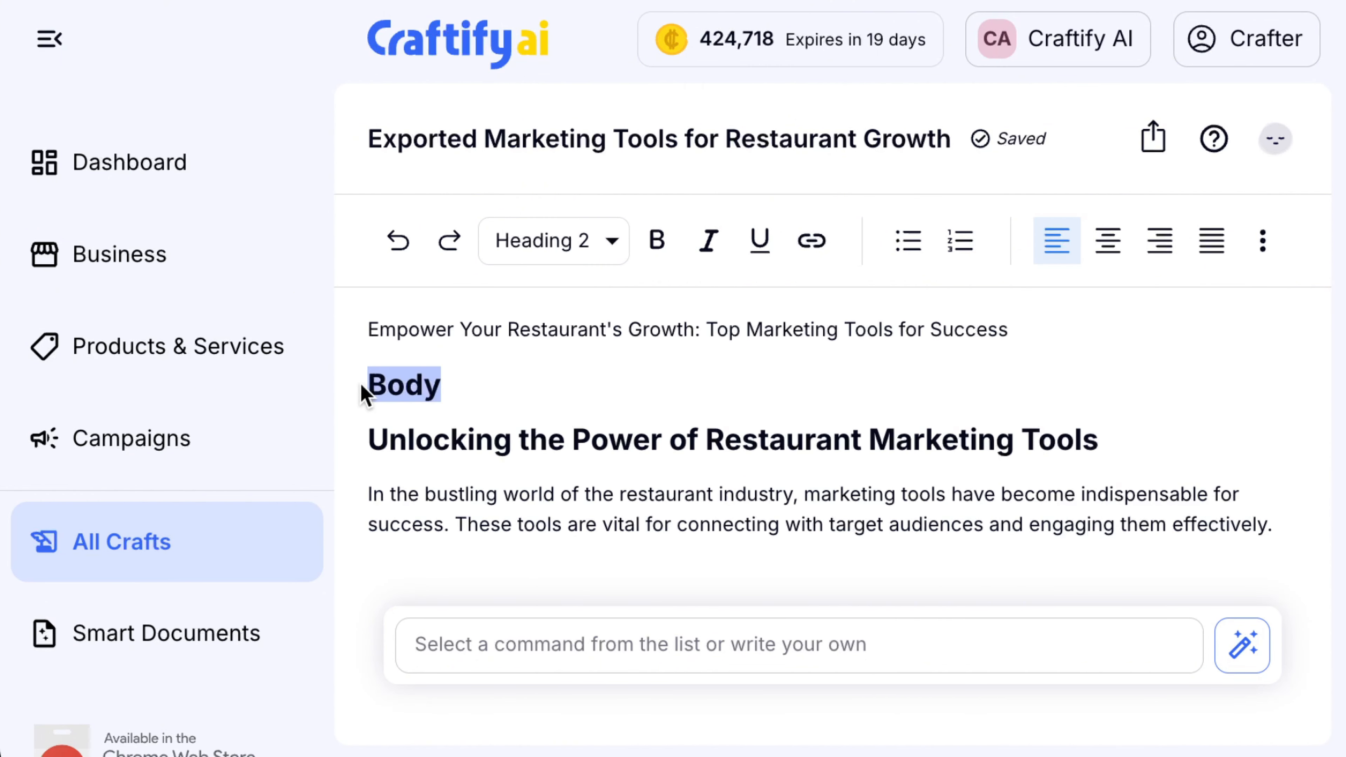
{"action": "key", "text": "BackSpace"}
{"action": "key", "text": "BackSpace"}
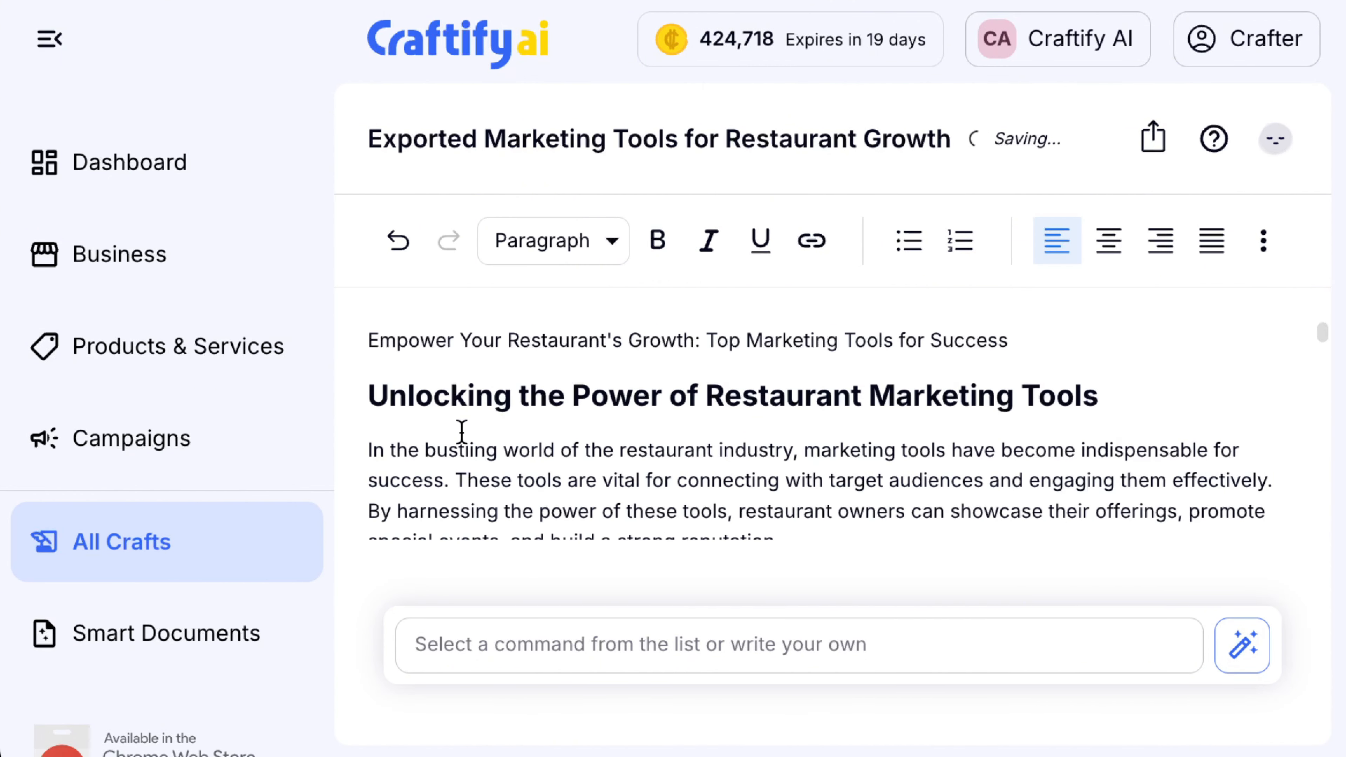
{"action": "scroll", "coordinate": [544, 417], "scroll_direction": "down", "scroll_amount": 1}
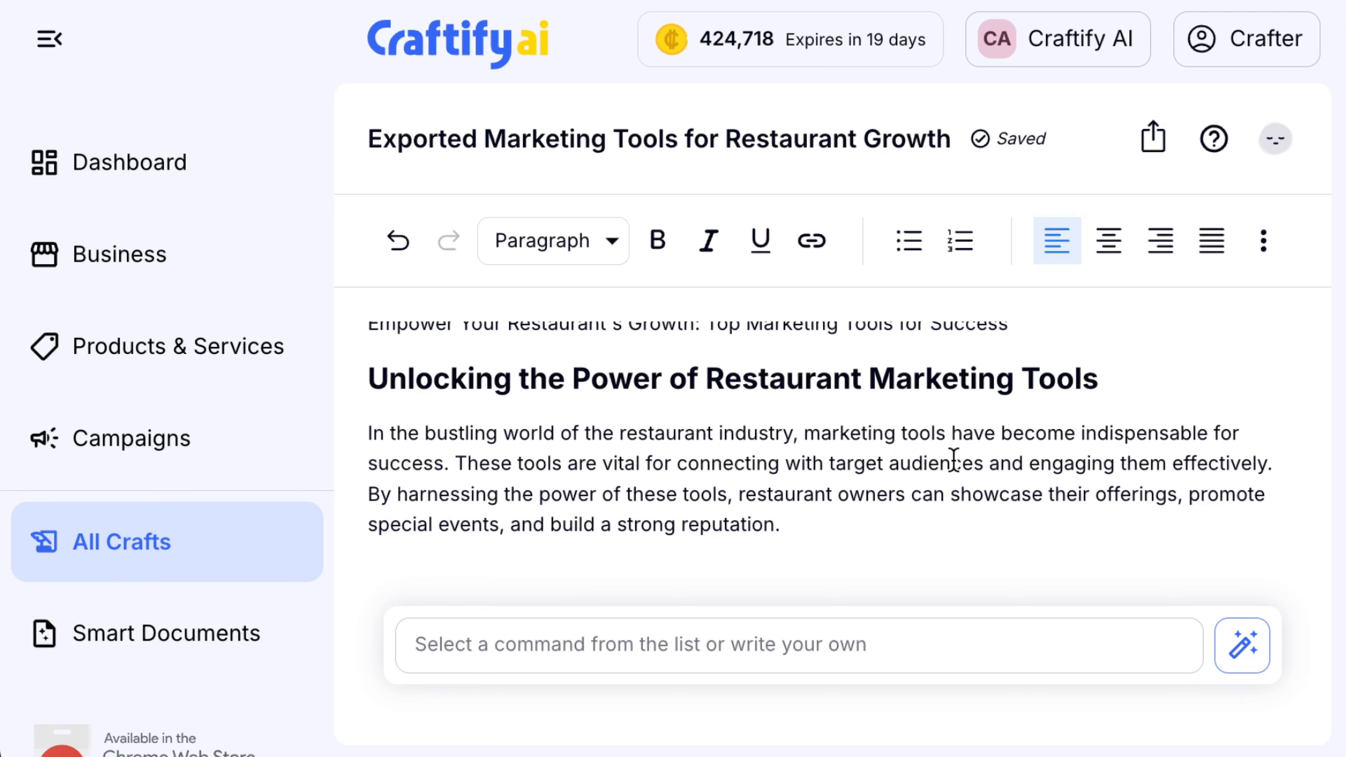
{"action": "scroll", "coordinate": [954, 460], "scroll_direction": "down", "scroll_amount": 2}
{"action": "scroll", "coordinate": [954, 459], "scroll_direction": "up", "scroll_amount": 2}
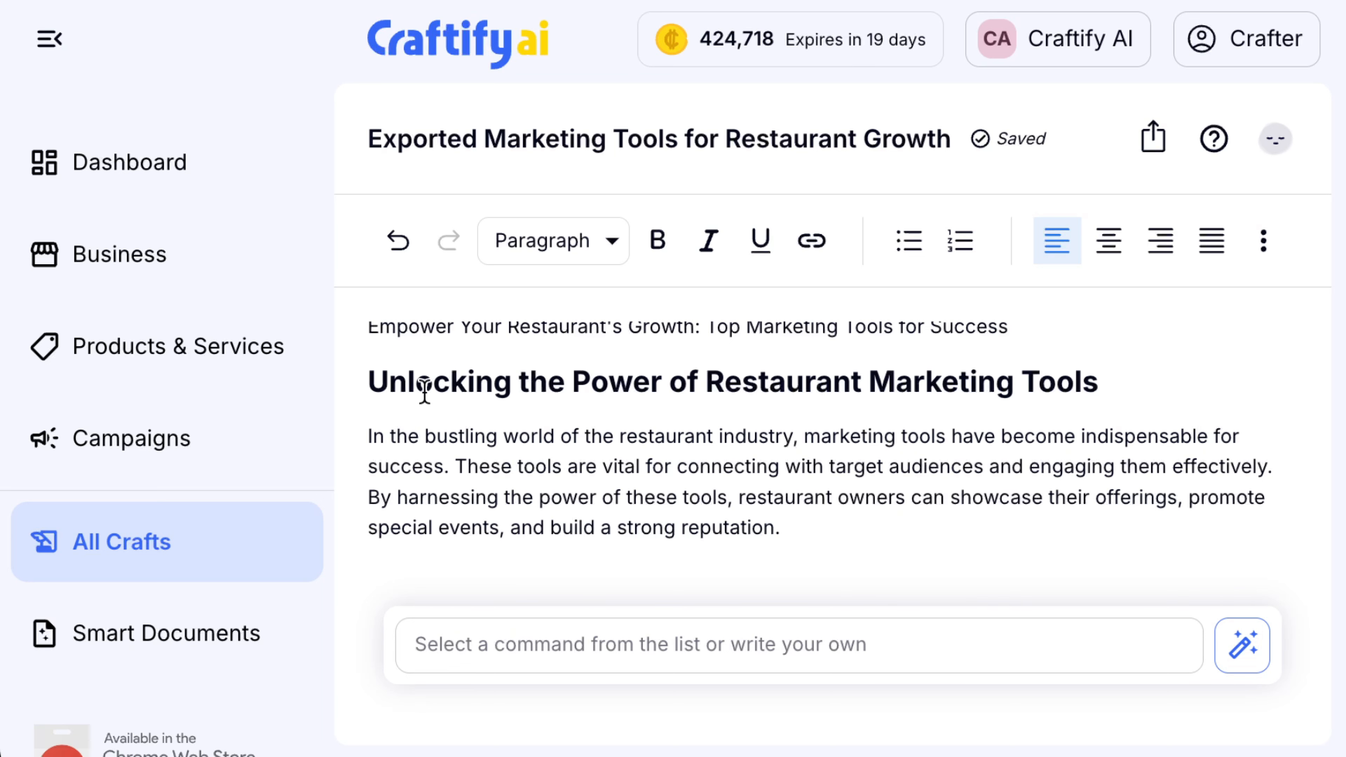
{"action": "scroll", "coordinate": [734, 492], "scroll_direction": "down", "scroll_amount": 1}
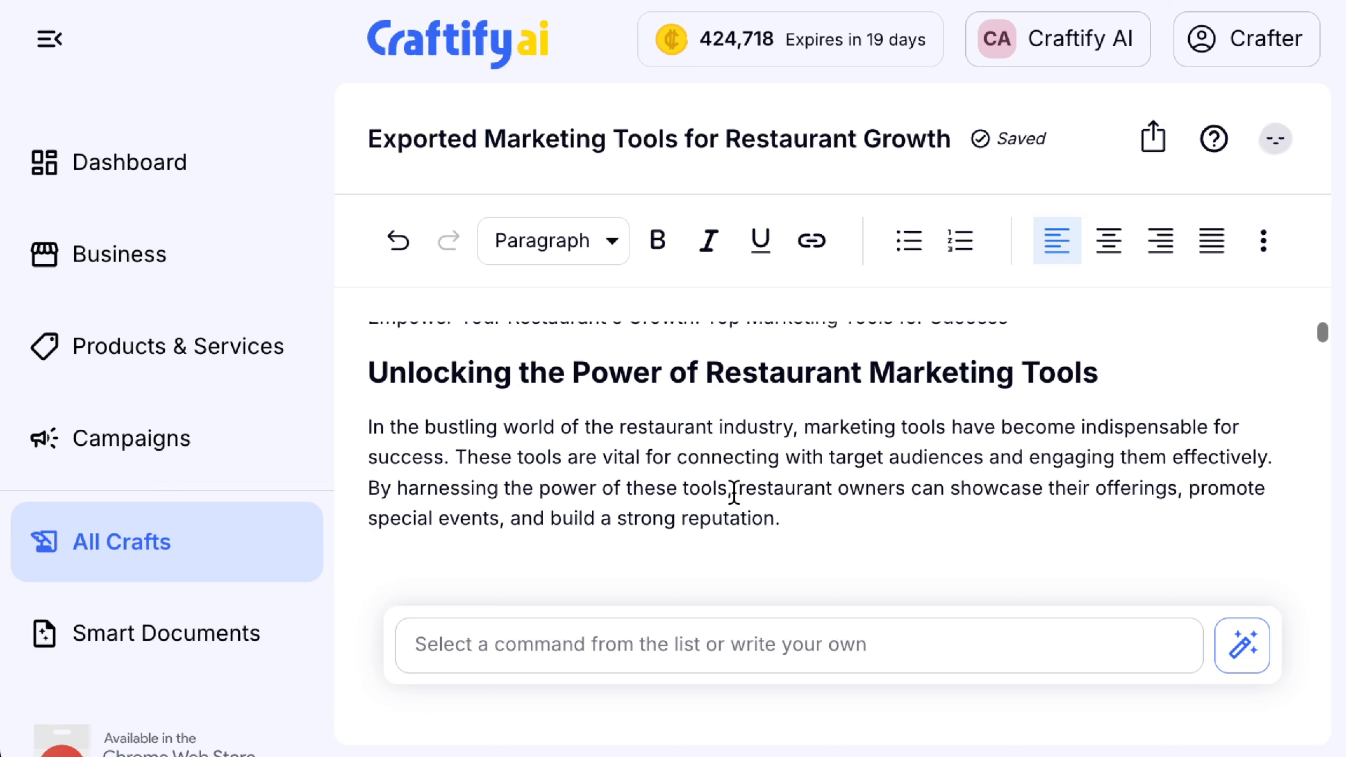
Replace the intro paragraph with the AI's suggested alternative about the high-speed food service sector
{"action": "left_click_drag", "start_coordinate": [780, 518], "coordinate": [354, 427]}
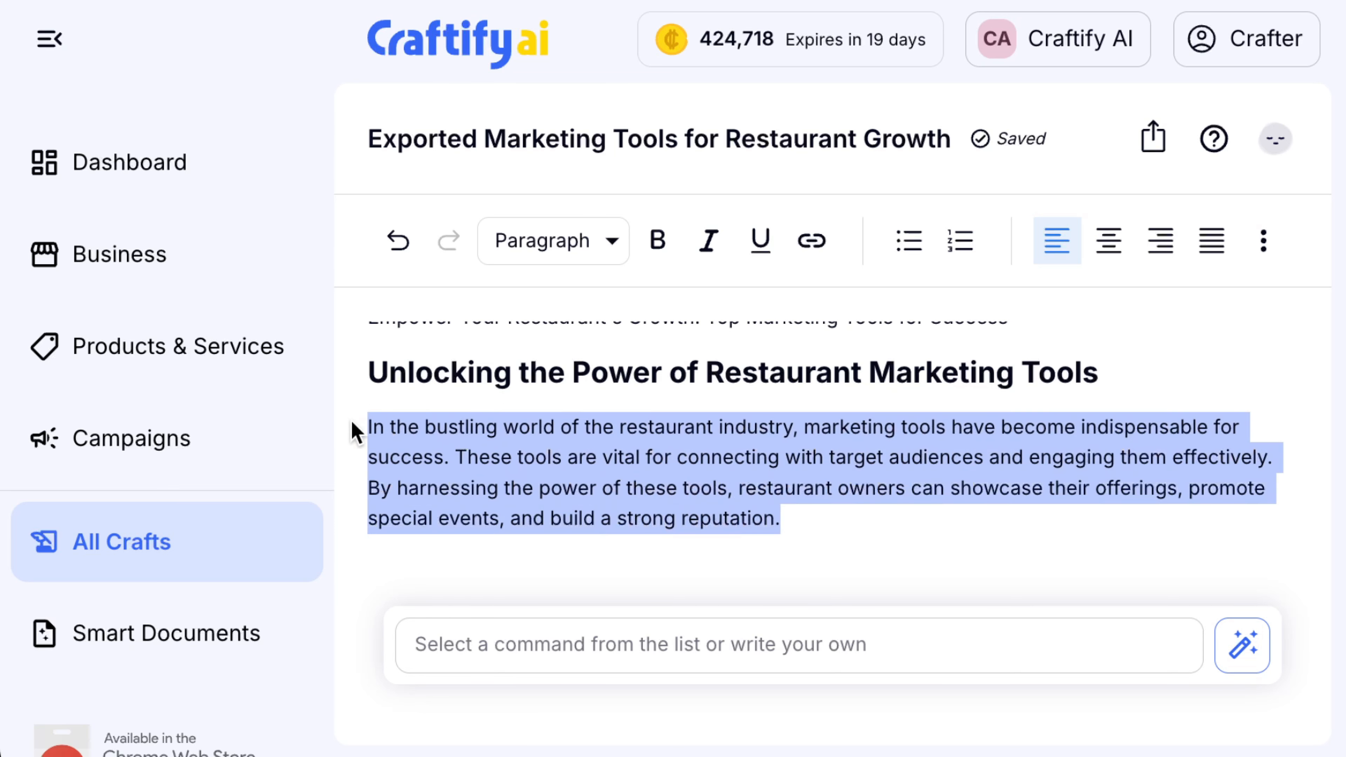
{"action": "left_click", "coordinate": [588, 648]}
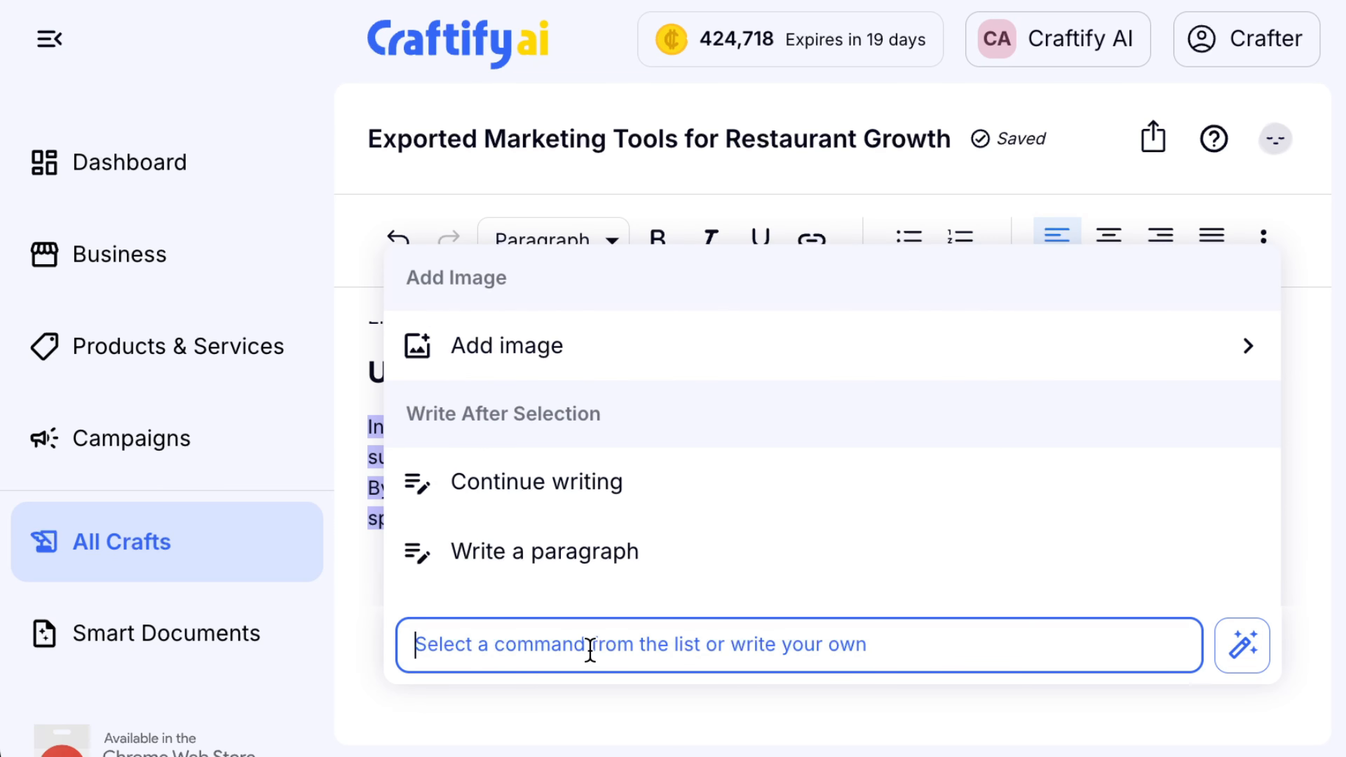
{"action": "scroll", "coordinate": [673, 517], "scroll_direction": "down", "scroll_amount": 3}
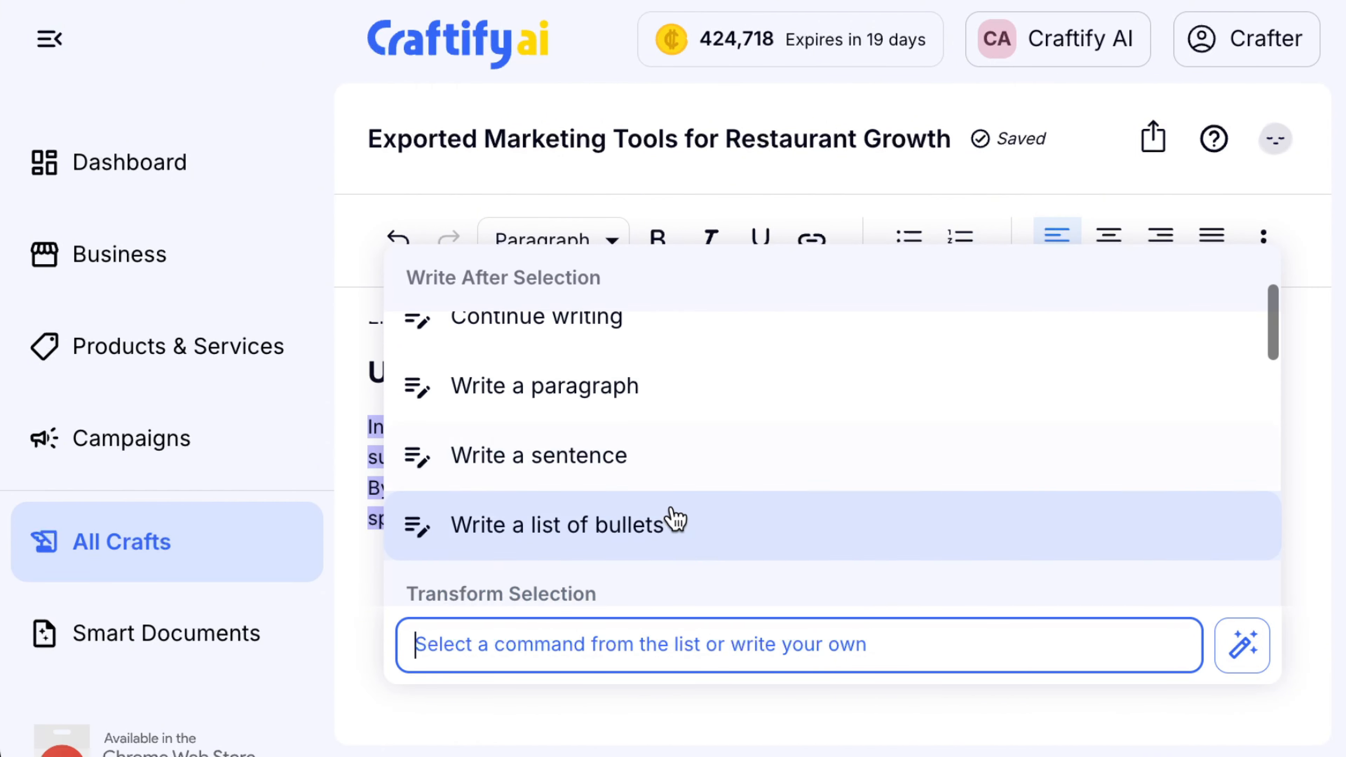
{"action": "scroll", "coordinate": [673, 517], "scroll_direction": "up", "scroll_amount": 1}
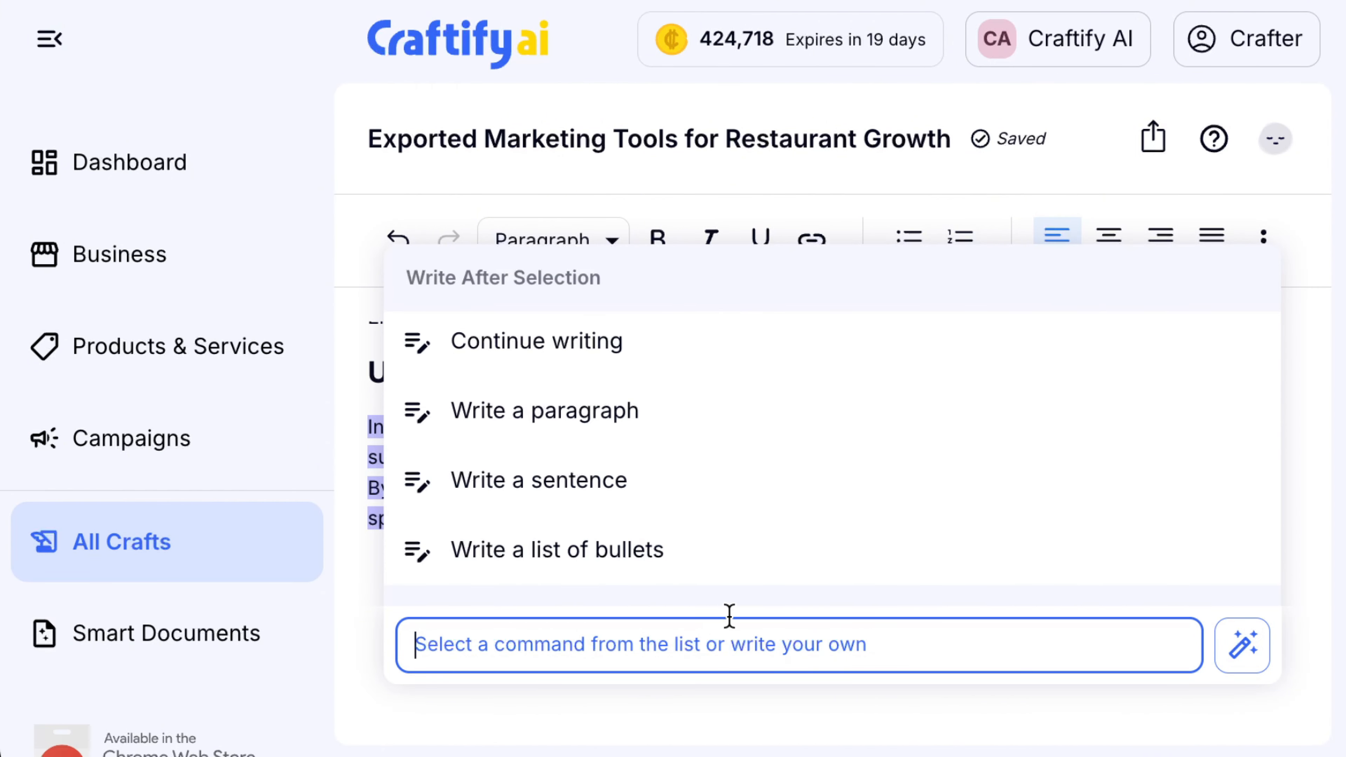
{"action": "scroll", "coordinate": [708, 445], "scroll_direction": "up", "scroll_amount": 2}
{"action": "scroll", "coordinate": [711, 446], "scroll_direction": "up", "scroll_amount": 1}
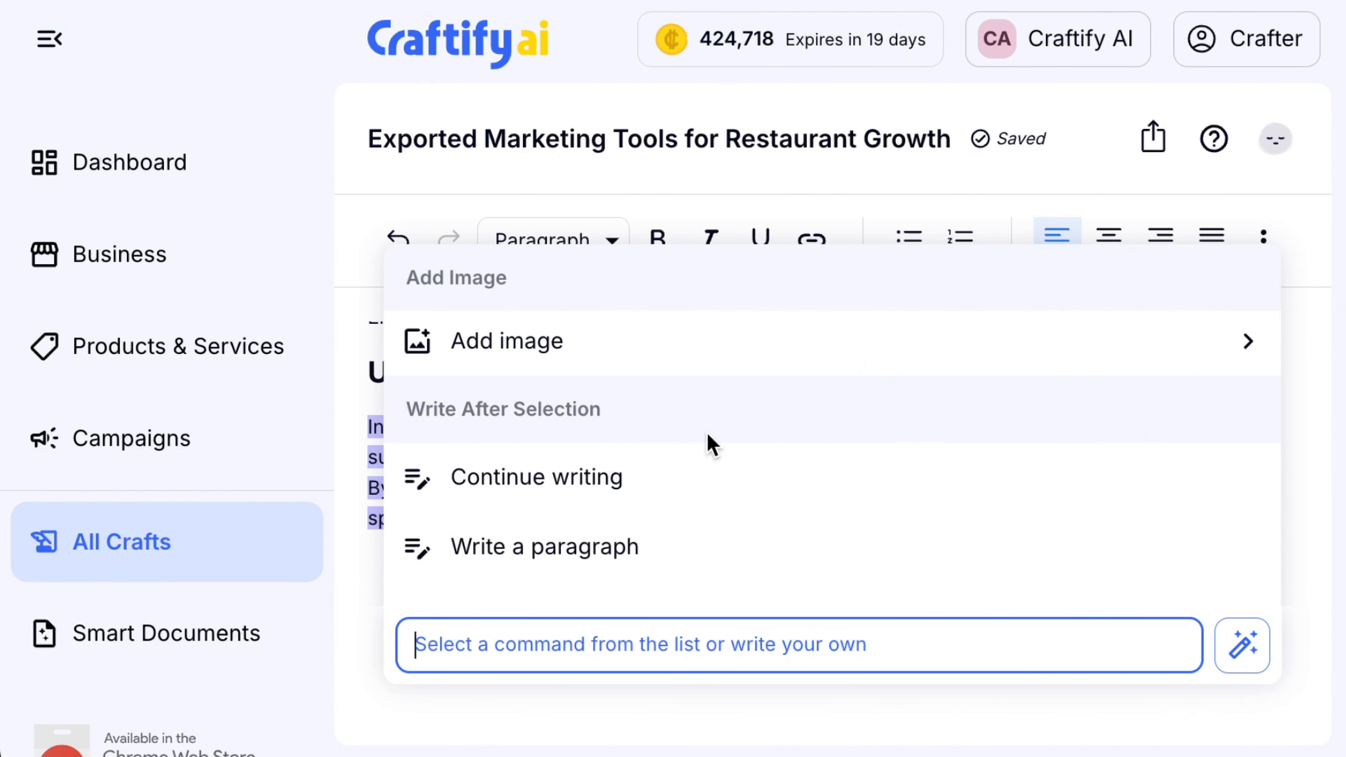
{"action": "scroll", "coordinate": [702, 437], "scroll_direction": "down", "scroll_amount": 3}
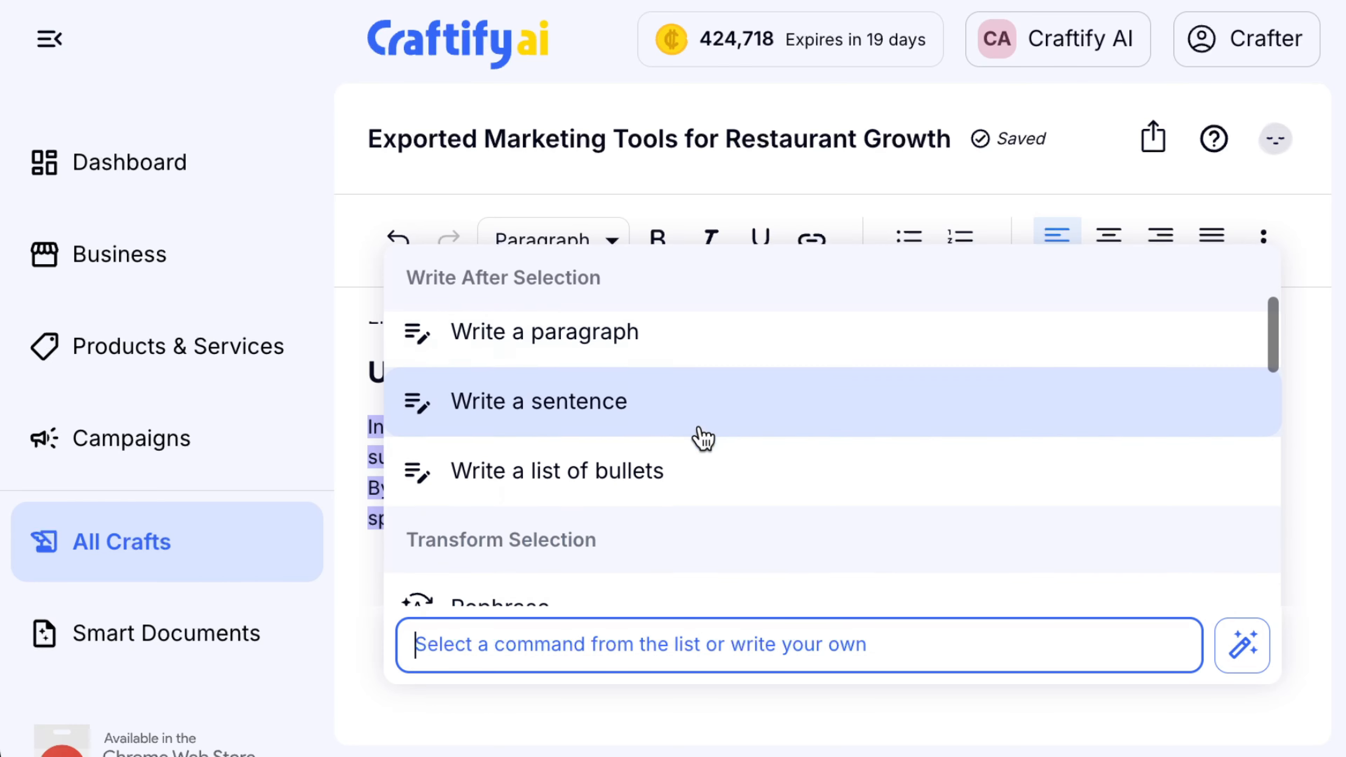
{"action": "scroll", "coordinate": [701, 439], "scroll_direction": "down", "scroll_amount": 3}
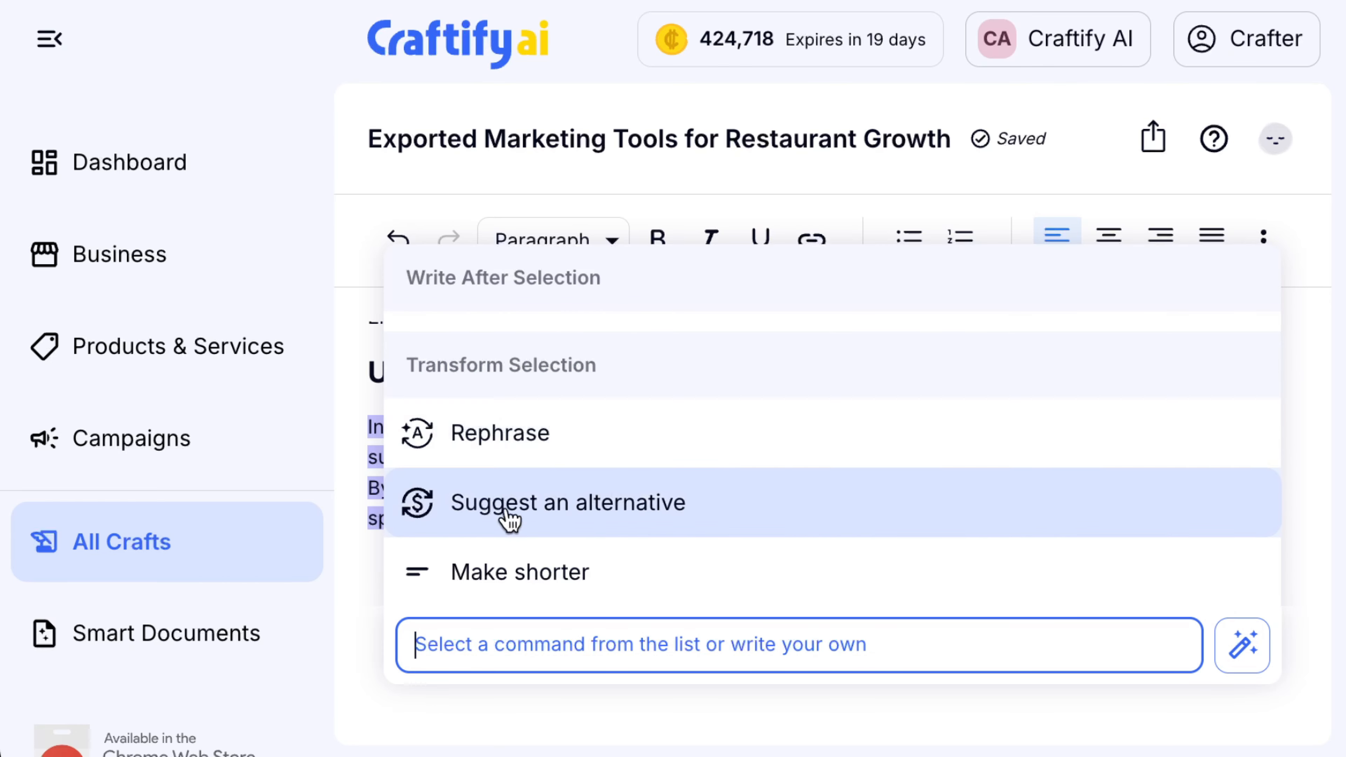
{"action": "left_click", "coordinate": [563, 520]}
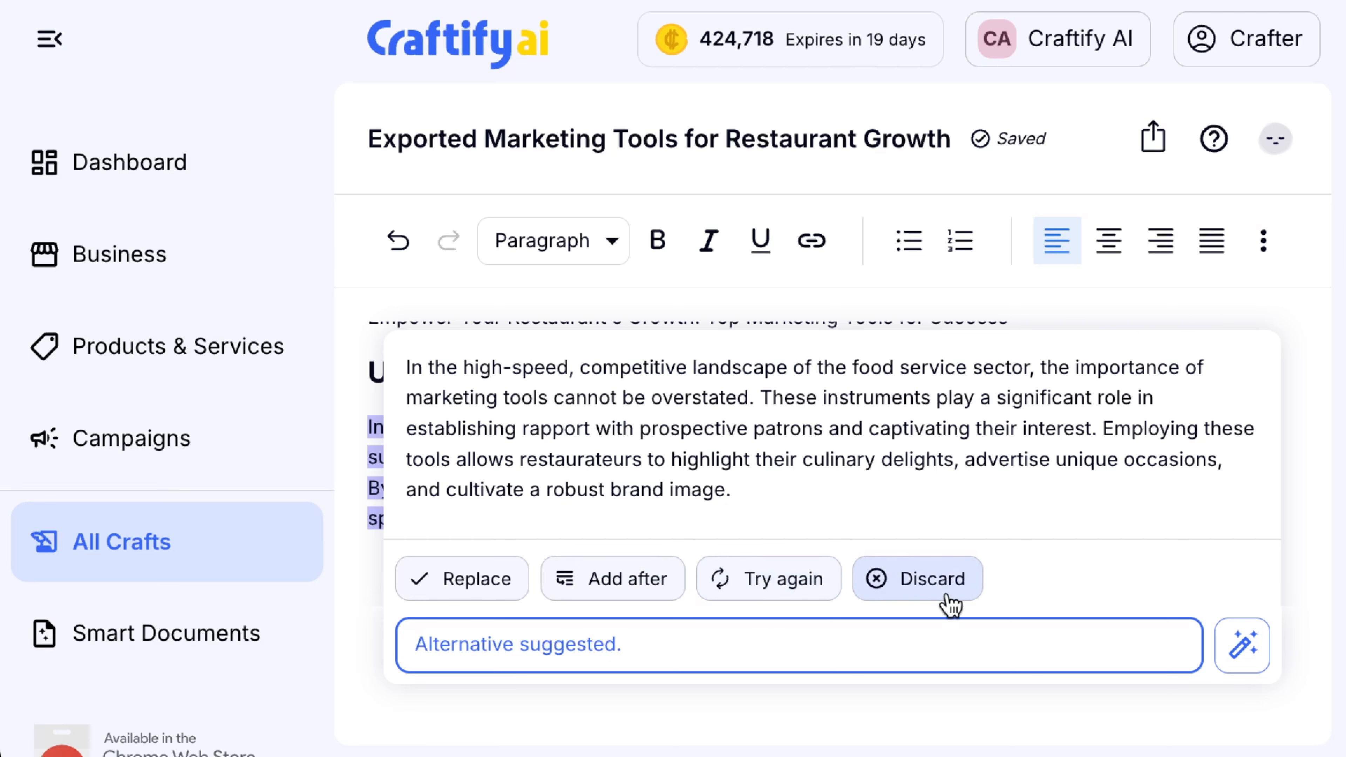
{"action": "left_click", "coordinate": [477, 579]}
Select the digital loyalty rewards paragraph and bring up its AI command list
{"action": "scroll", "coordinate": [1175, 502], "scroll_direction": "down", "scroll_amount": 10}
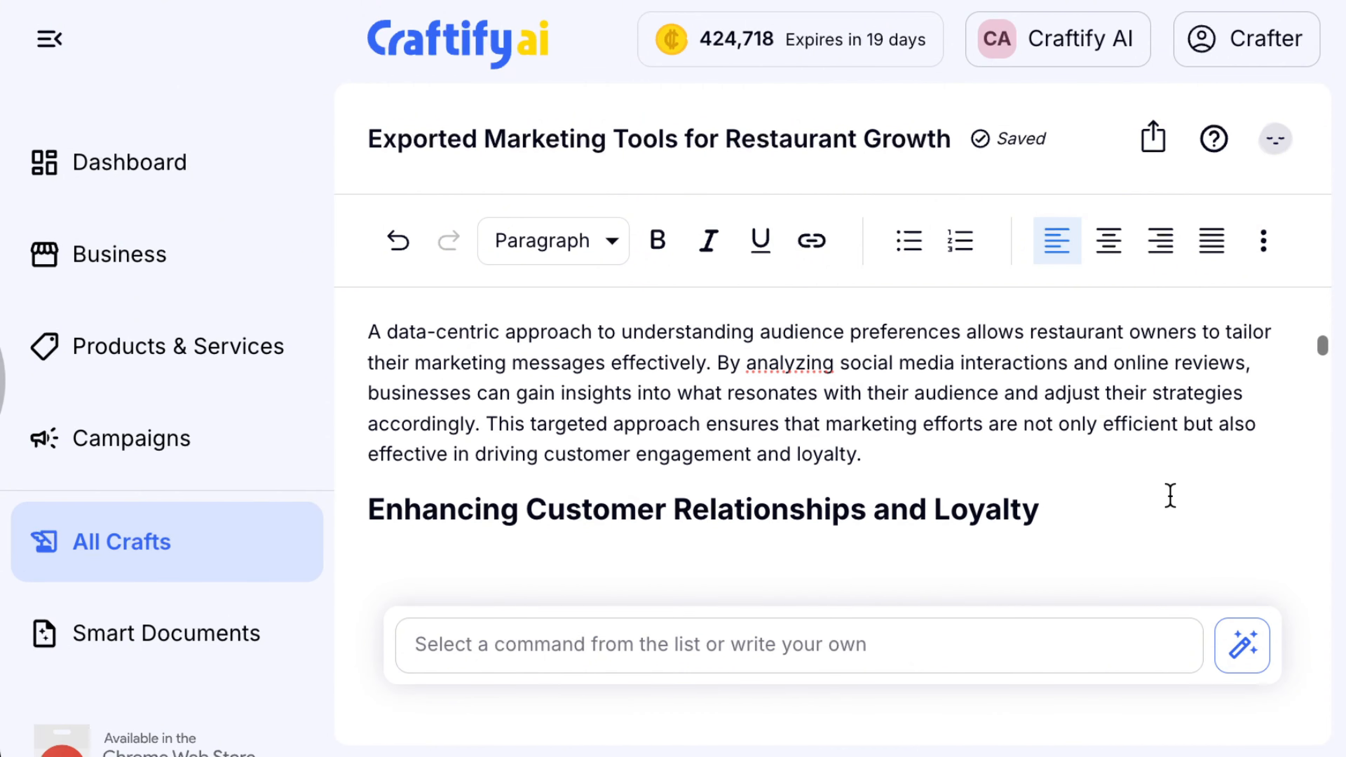
{"action": "left_click_drag", "start_coordinate": [863, 455], "coordinate": [331, 353]}
{"action": "left_click", "coordinate": [760, 643]}
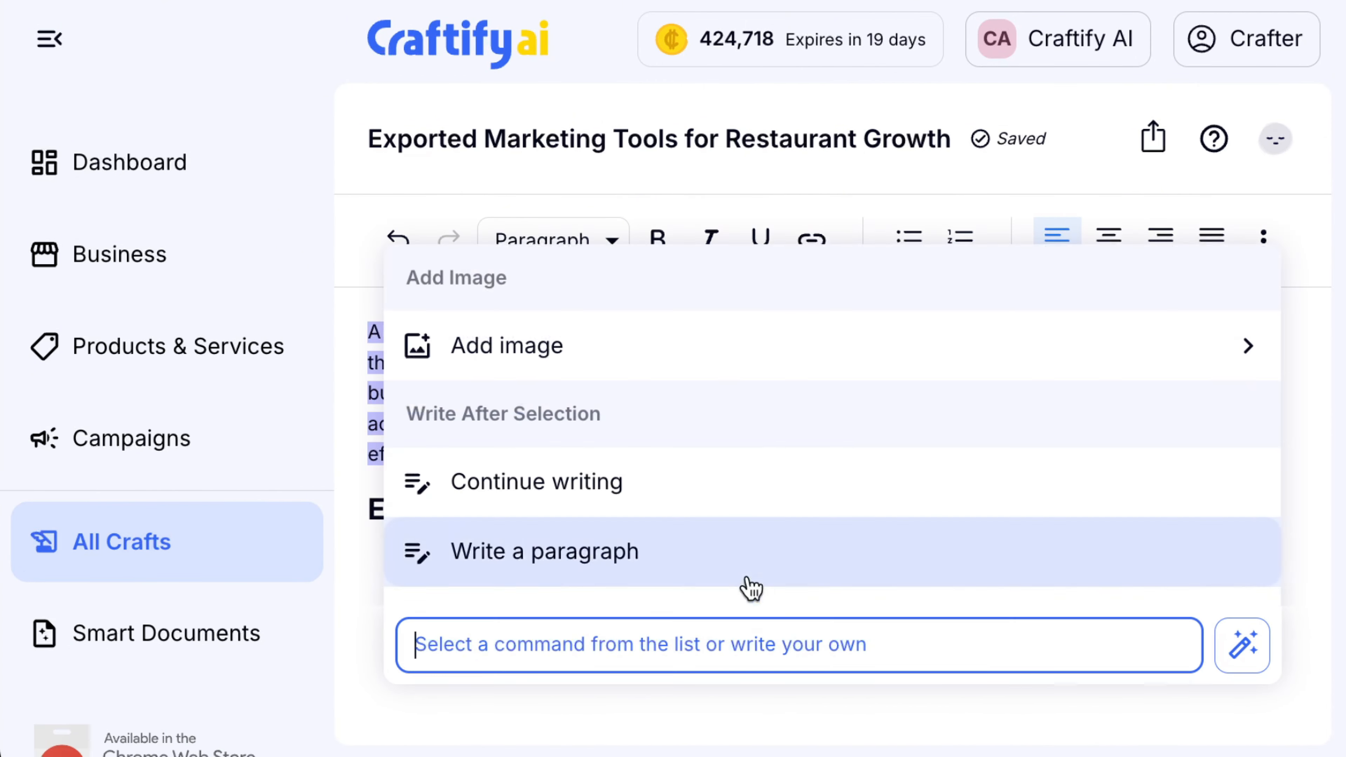
{"action": "left_click_drag", "start_coordinate": [367, 336], "coordinate": [1213, 443]}
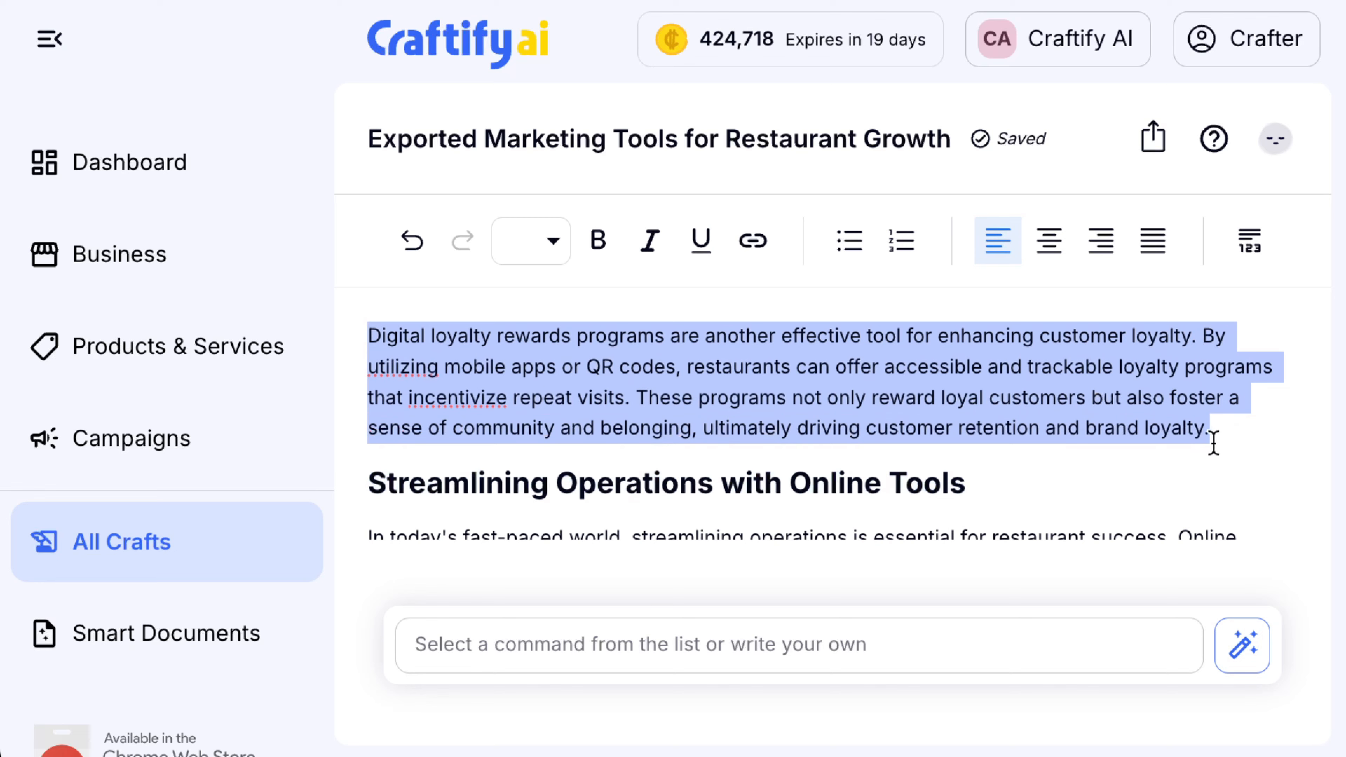
{"action": "left_click", "coordinate": [823, 656]}
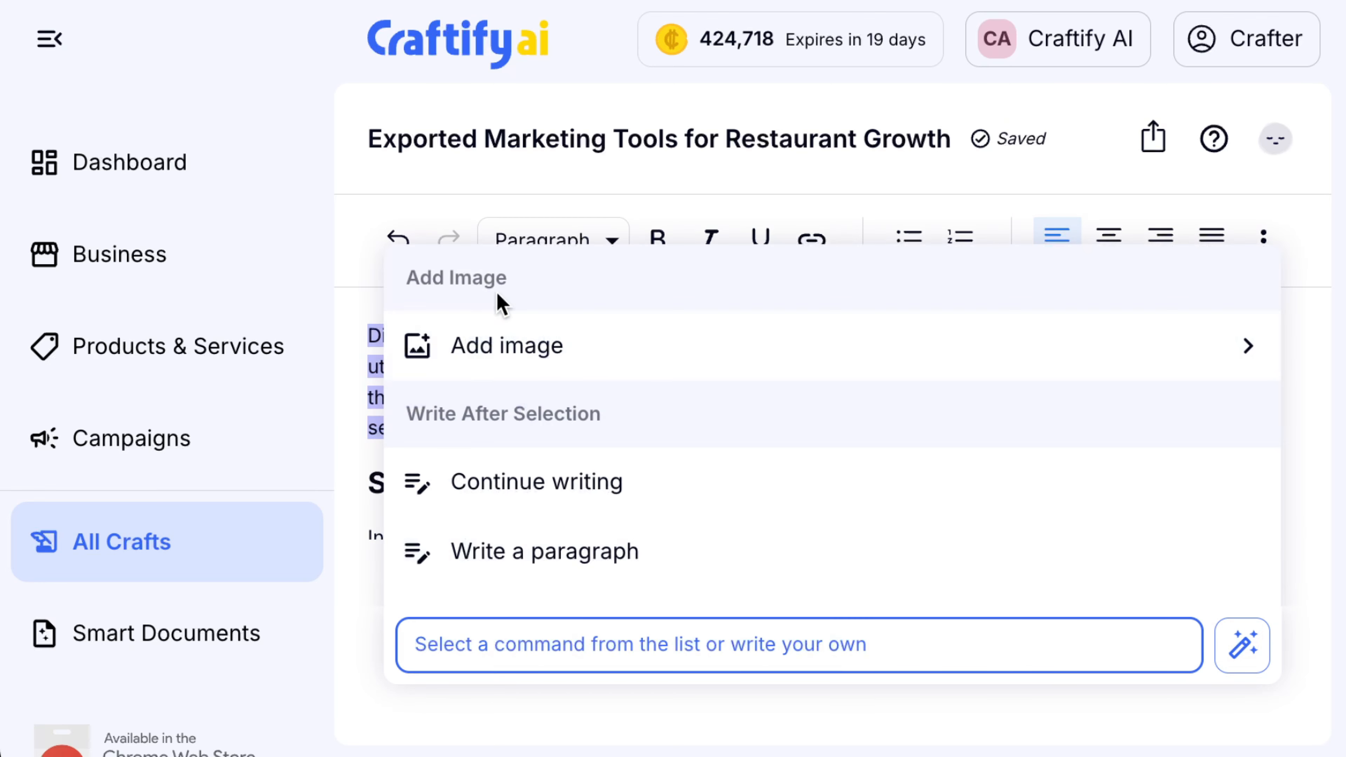
Craft a new AI image of a bustling restaurant with a laptop showing a Mailchimp dashboard
{"action": "left_click", "coordinate": [513, 345]}
{"action": "left_click", "coordinate": [537, 560]}
{"action": "scroll", "coordinate": [216, 382], "scroll_direction": "down", "scroll_amount": 6}
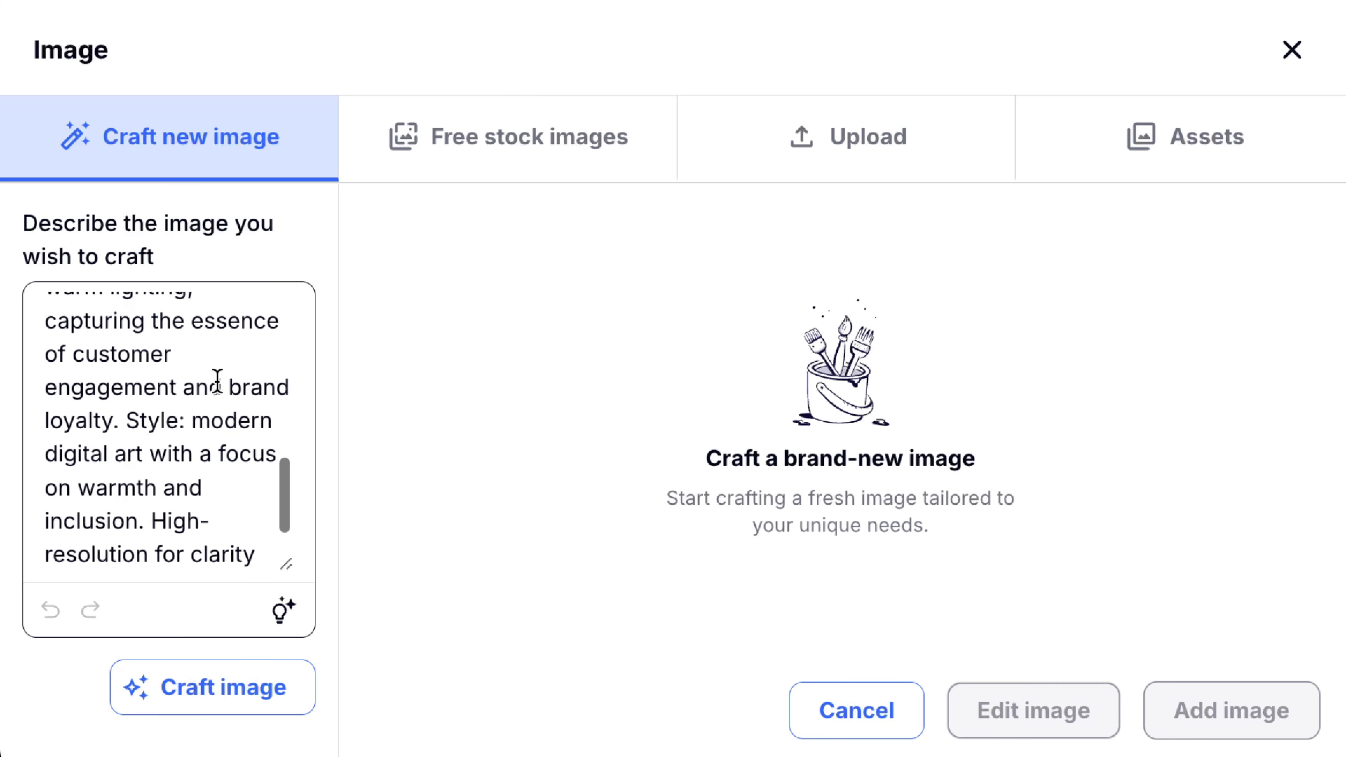
{"action": "scroll", "coordinate": [217, 381], "scroll_direction": "down", "scroll_amount": 1}
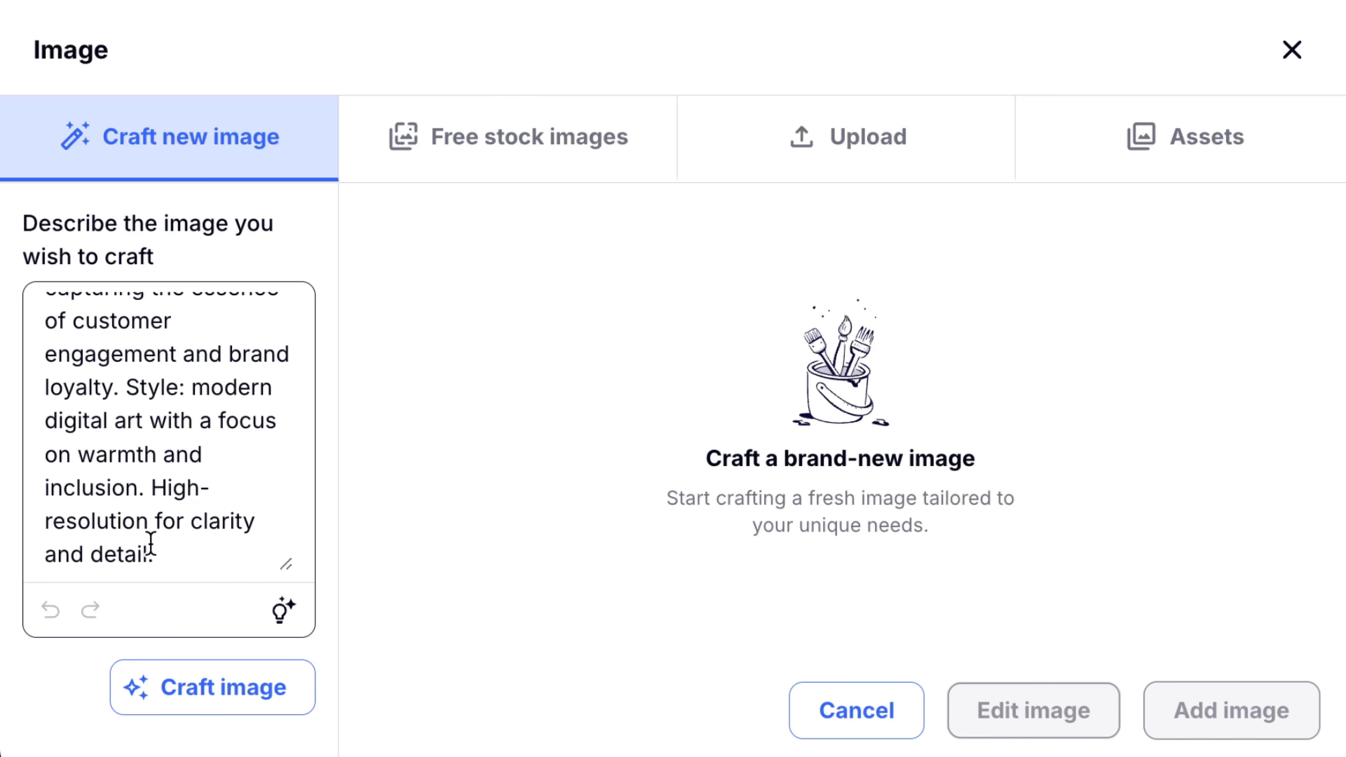
{"action": "scroll", "coordinate": [151, 541], "scroll_direction": "up", "scroll_amount": 10}
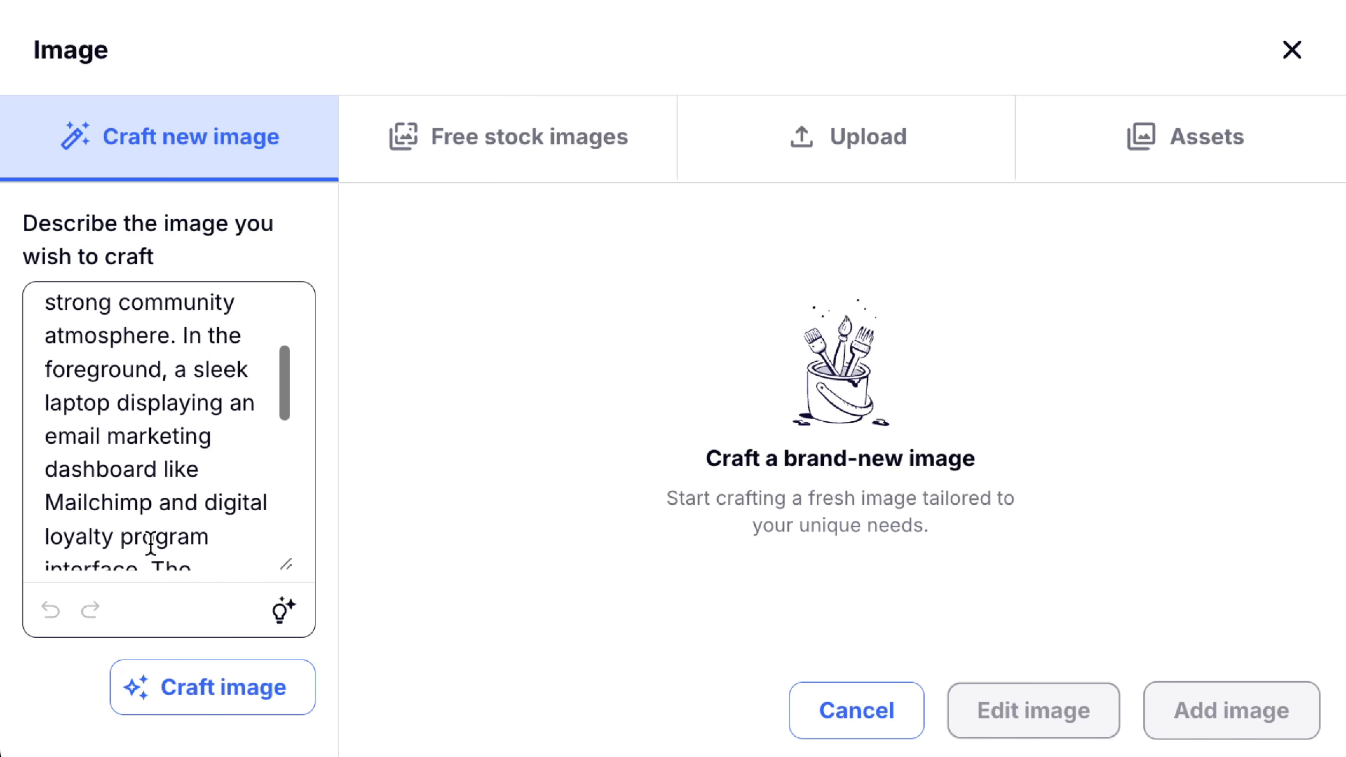
{"action": "left_click", "coordinate": [231, 691]}
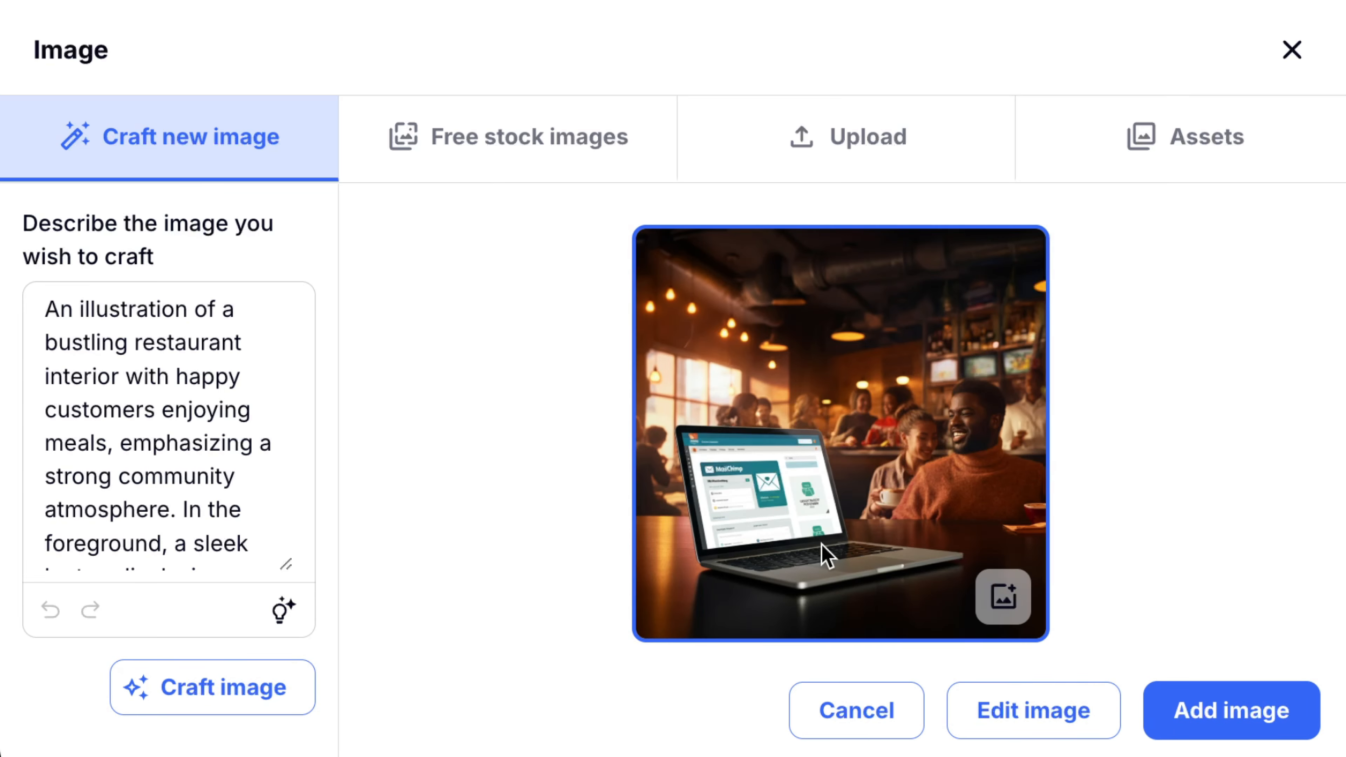
Review the image prompt text and bring the generated restaurant image into editing
{"action": "scroll", "coordinate": [130, 334], "scroll_direction": "down", "scroll_amount": 10}
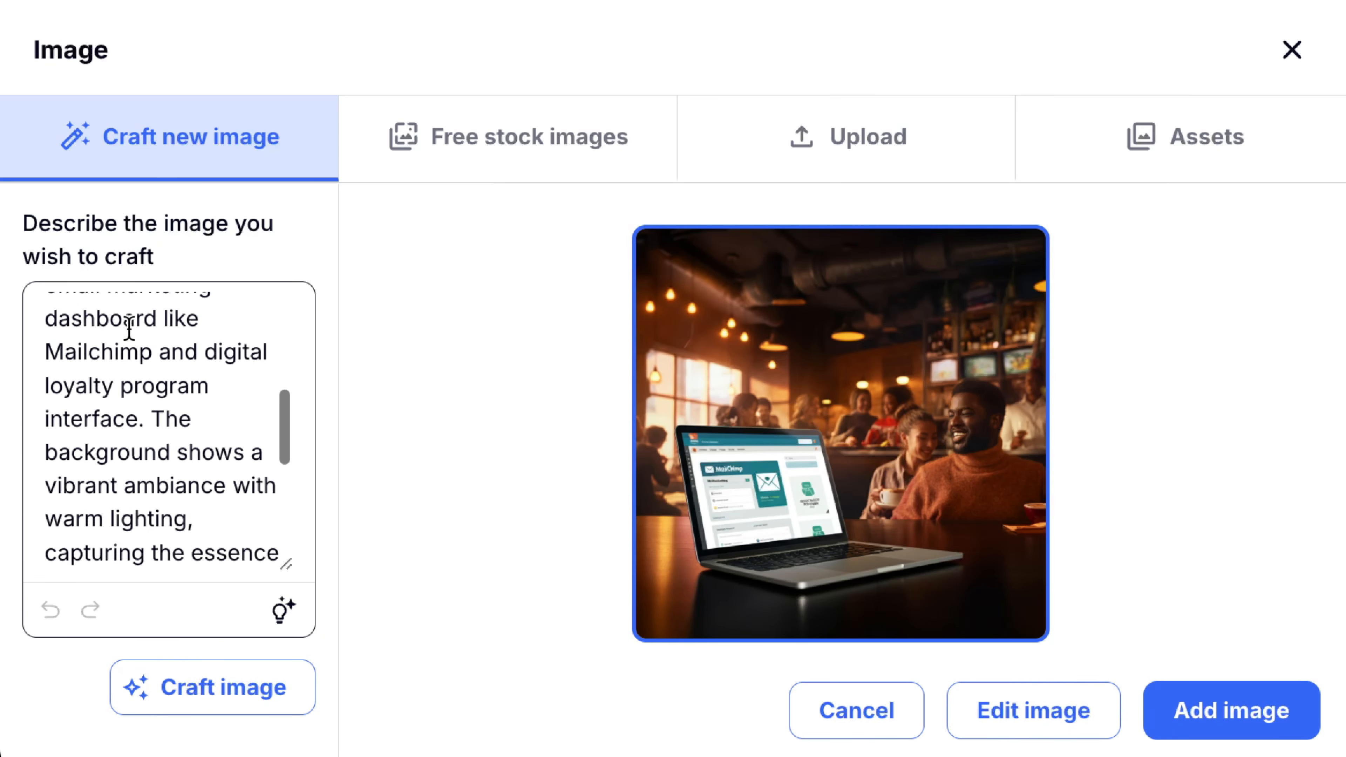
{"action": "left_click_drag", "start_coordinate": [164, 482], "coordinate": [223, 523]}
{"action": "scroll", "coordinate": [191, 372], "scroll_direction": "up", "scroll_amount": 5}
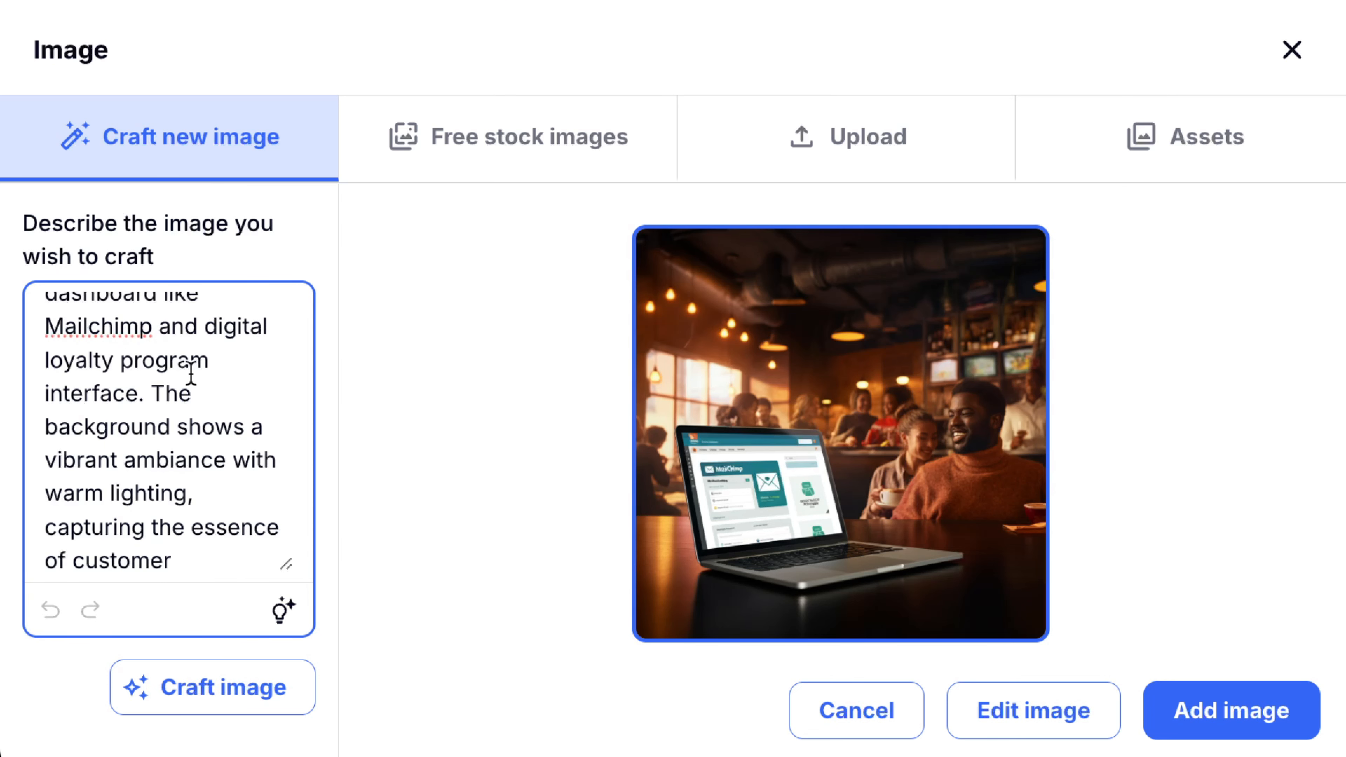
{"action": "left_click", "coordinate": [1184, 560]}
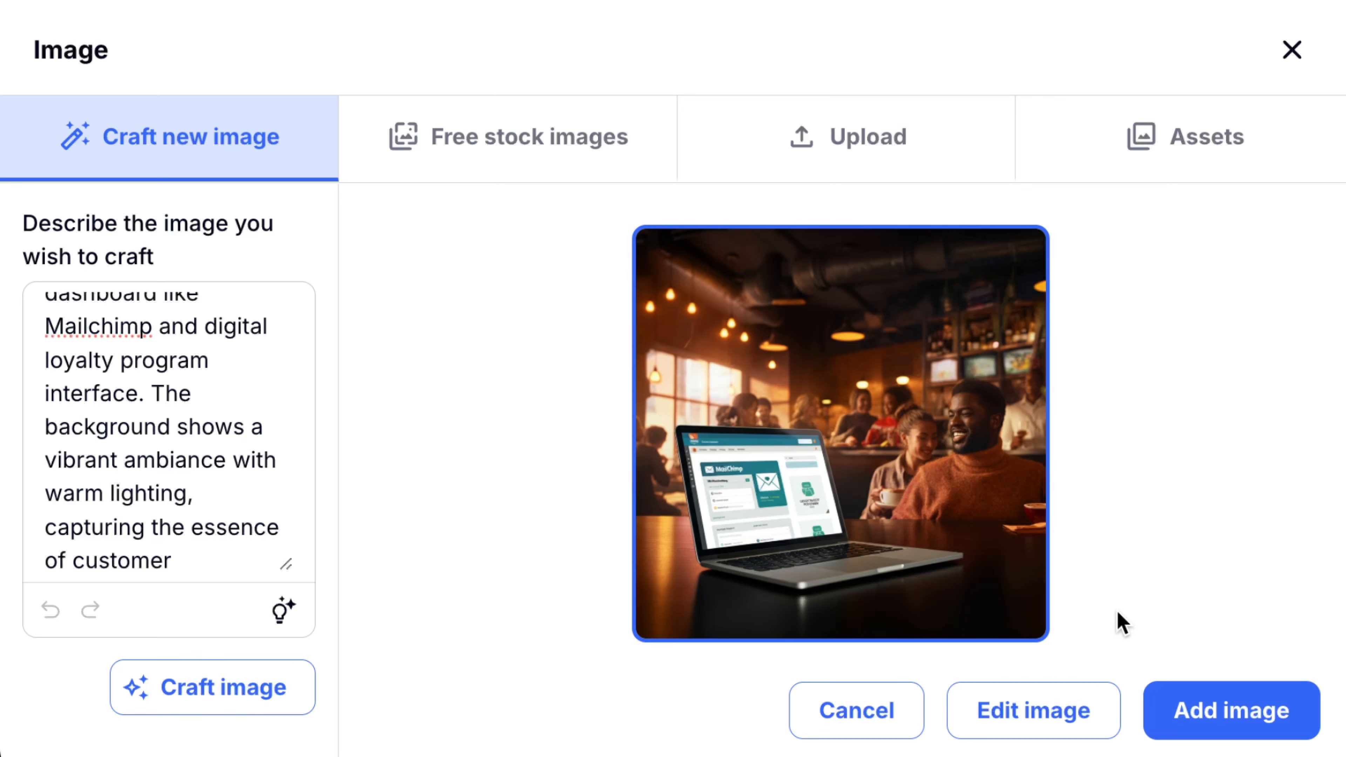
{"action": "left_click", "coordinate": [1062, 722]}
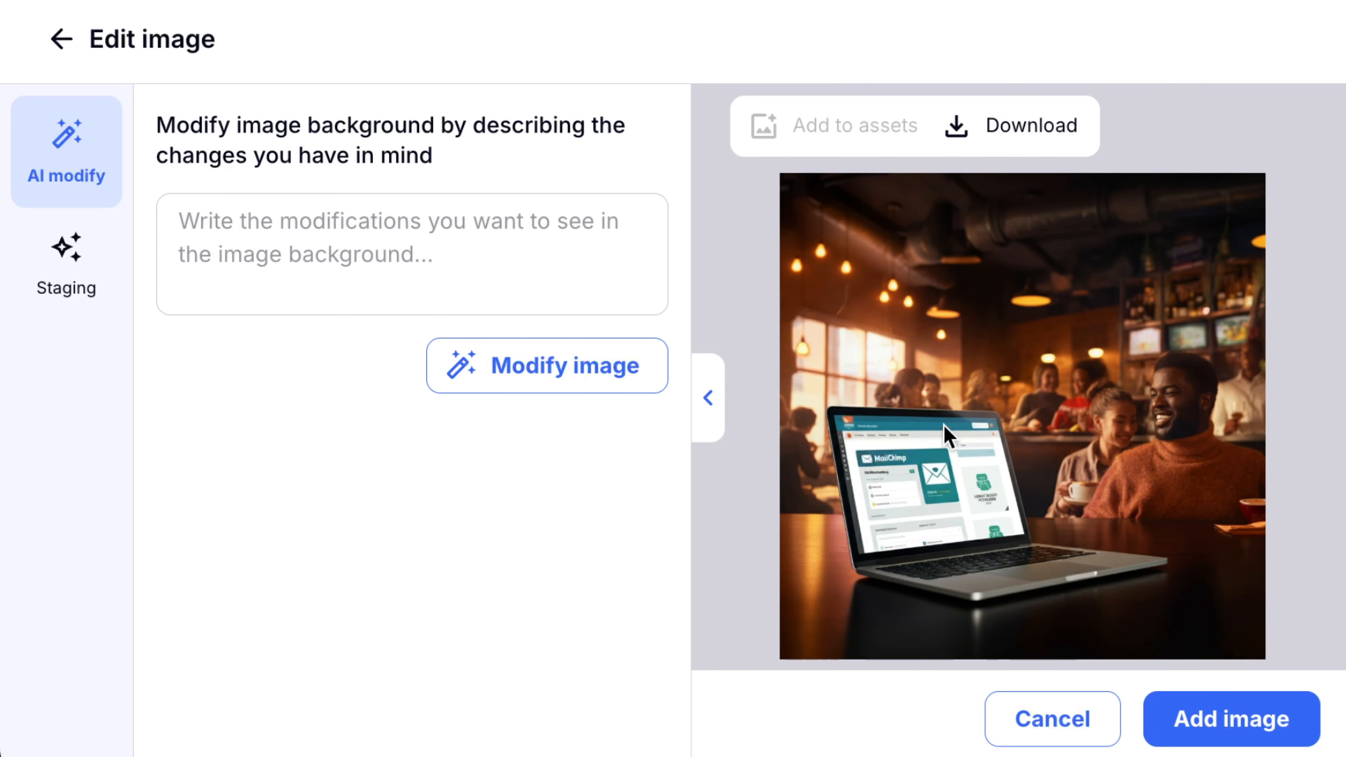
{"action": "left_click", "coordinate": [58, 272]}
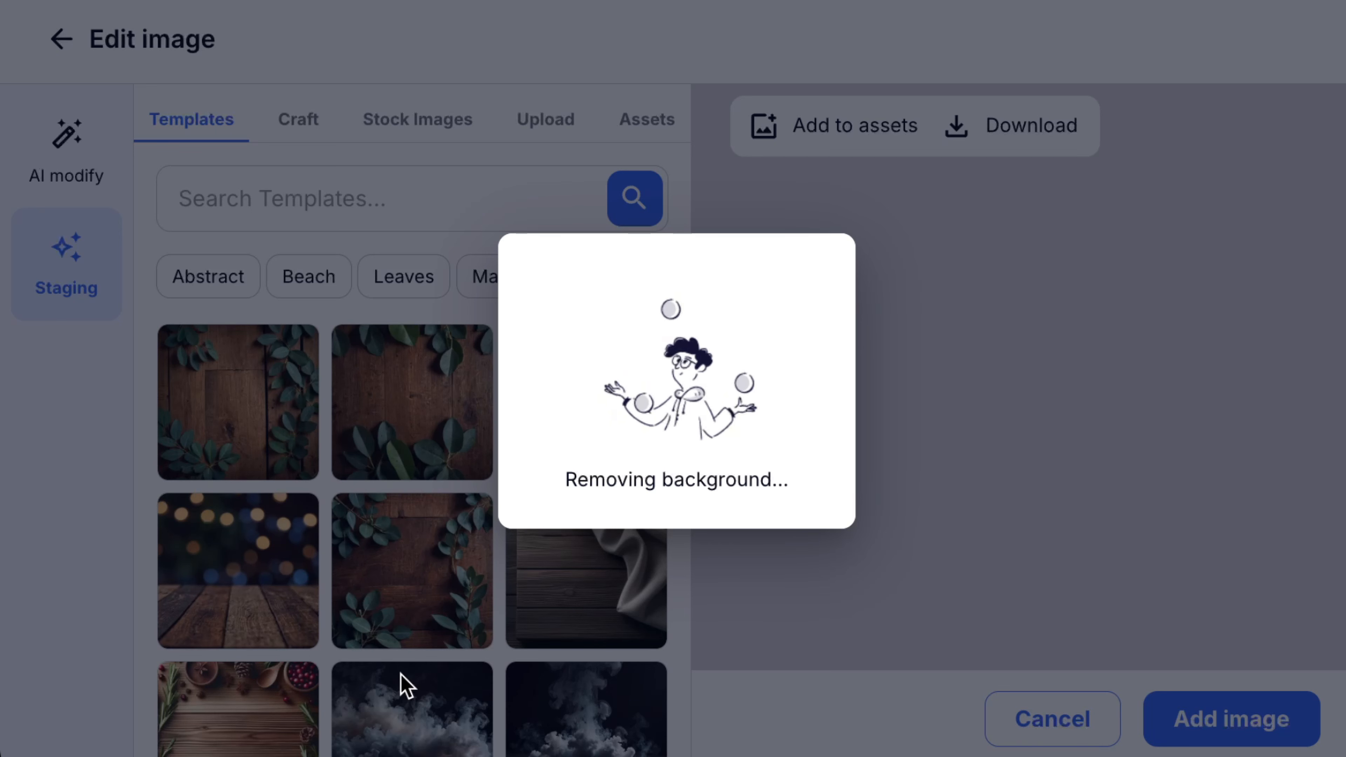
{"action": "scroll", "coordinate": [429, 581], "scroll_direction": "down", "scroll_amount": 5}
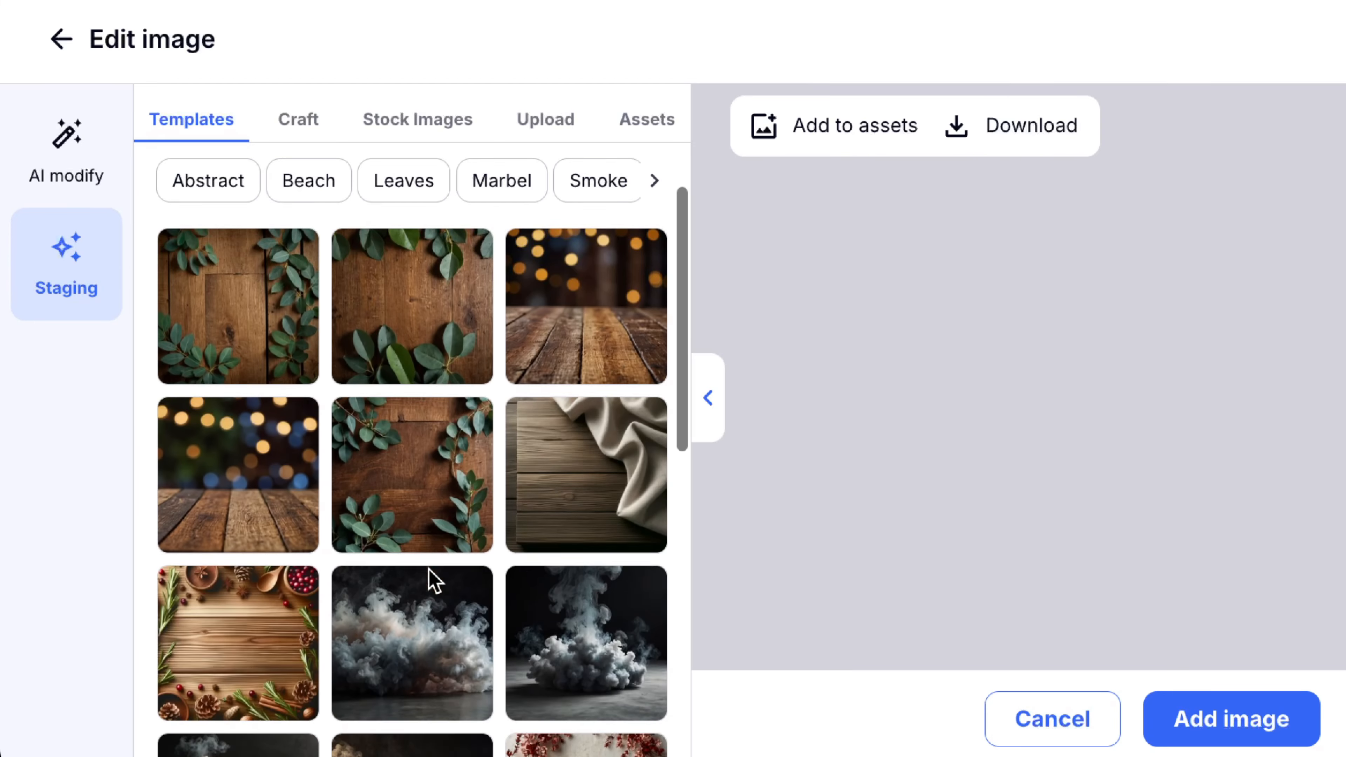
{"action": "scroll", "coordinate": [429, 579], "scroll_direction": "down", "scroll_amount": 5}
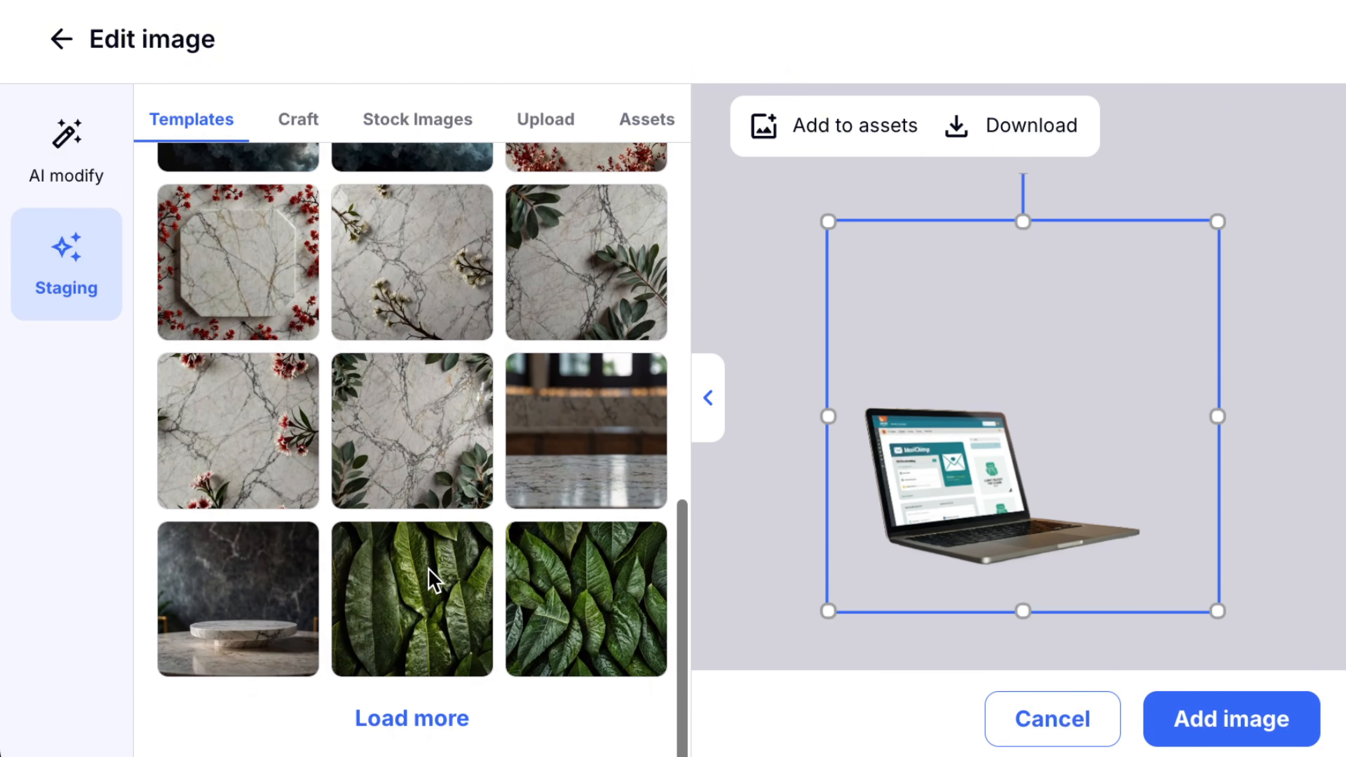
{"action": "scroll", "coordinate": [428, 581], "scroll_direction": "up", "scroll_amount": 6}
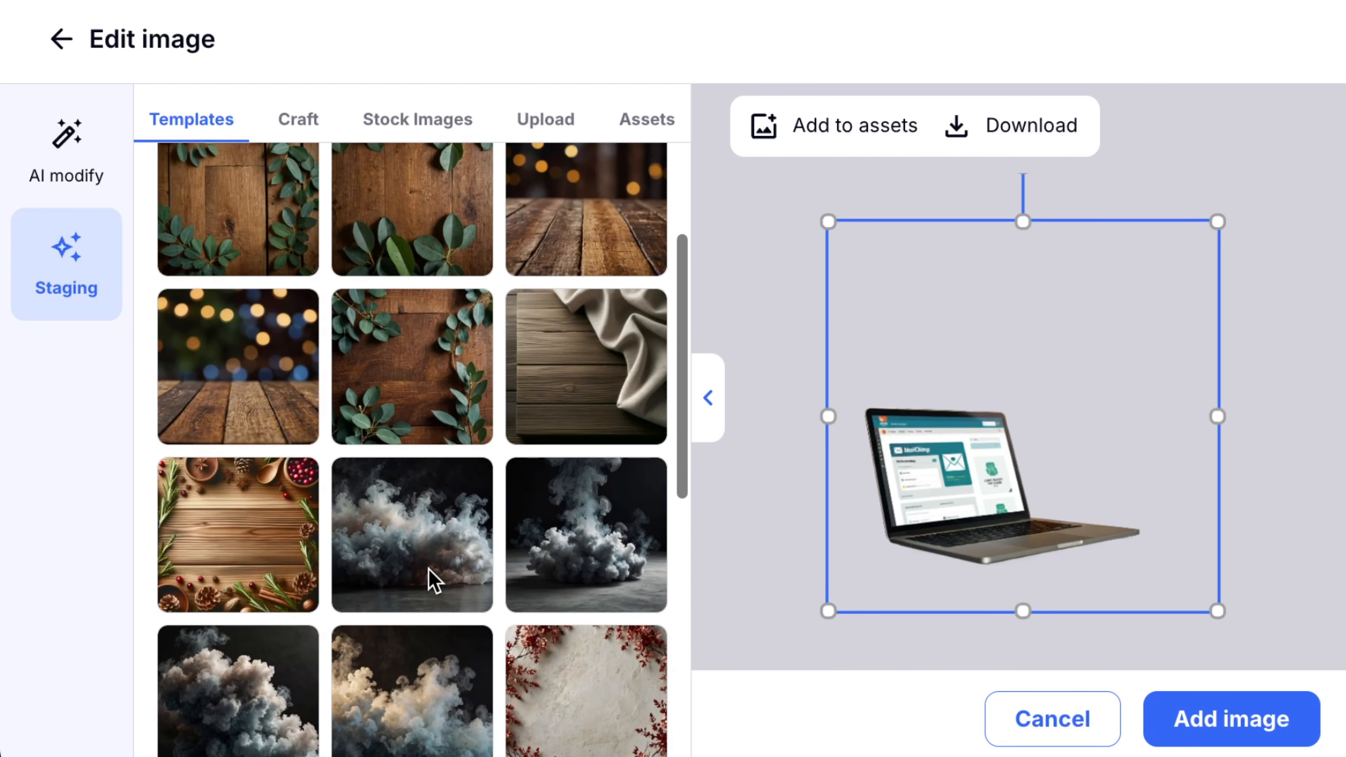
{"action": "scroll", "coordinate": [429, 580], "scroll_direction": "up", "scroll_amount": 2}
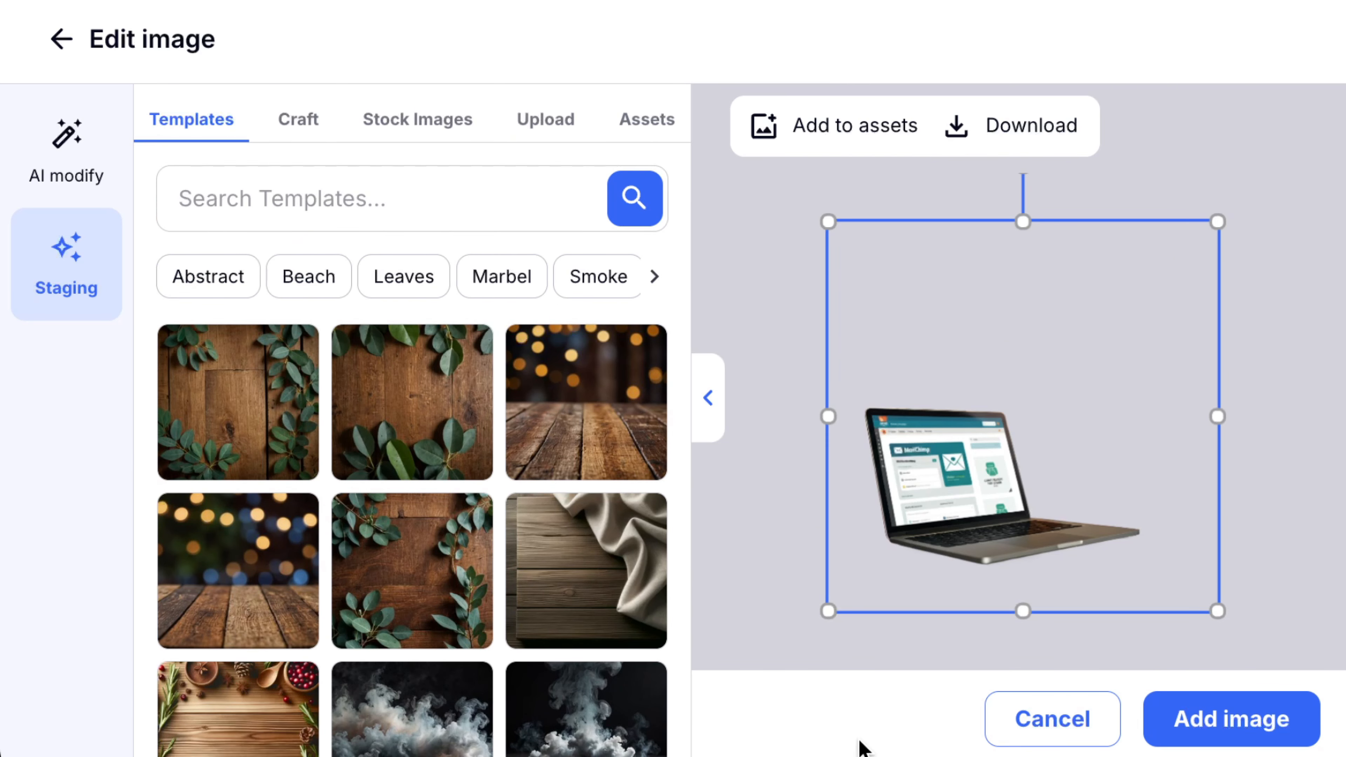
{"action": "left_click", "coordinate": [83, 151]}
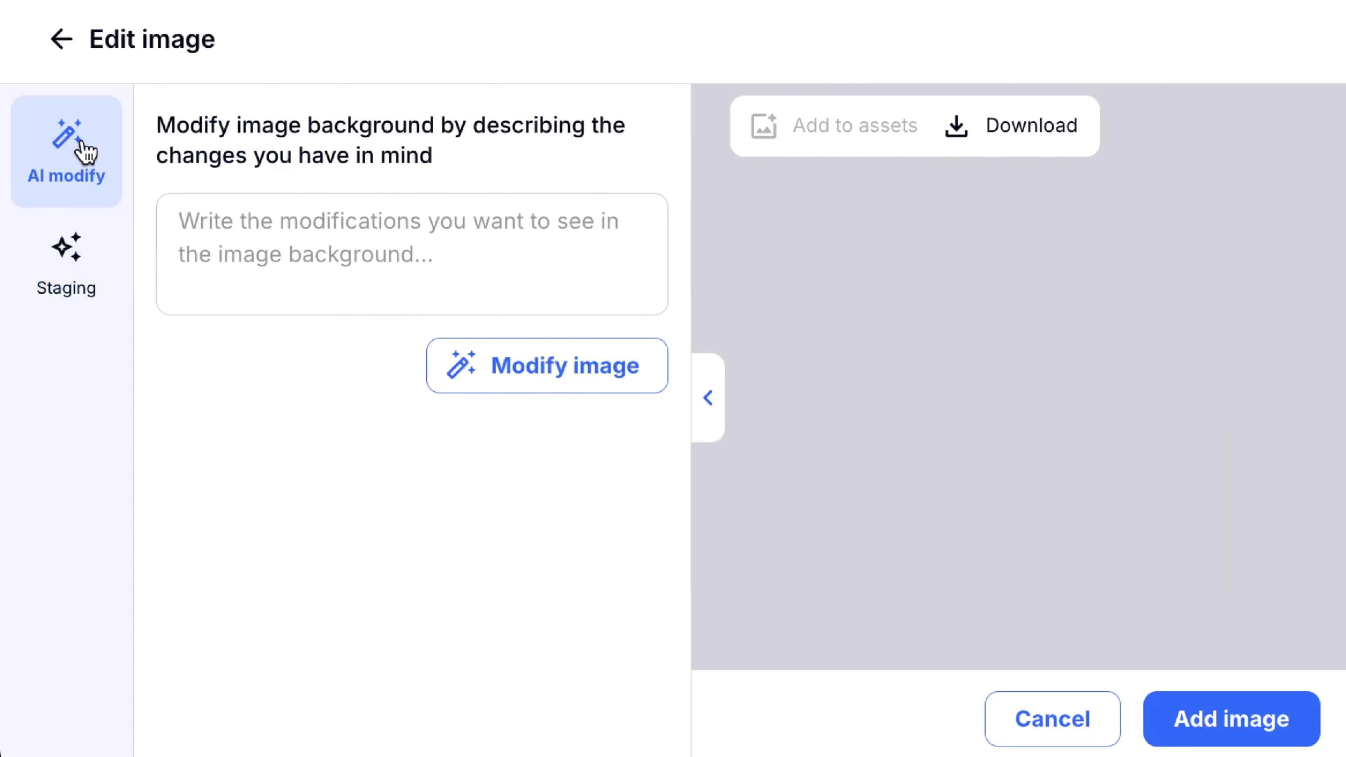
Insert the generated restaurant image into the post above the Streamlining Operations heading
{"action": "left_click", "coordinate": [1041, 730]}
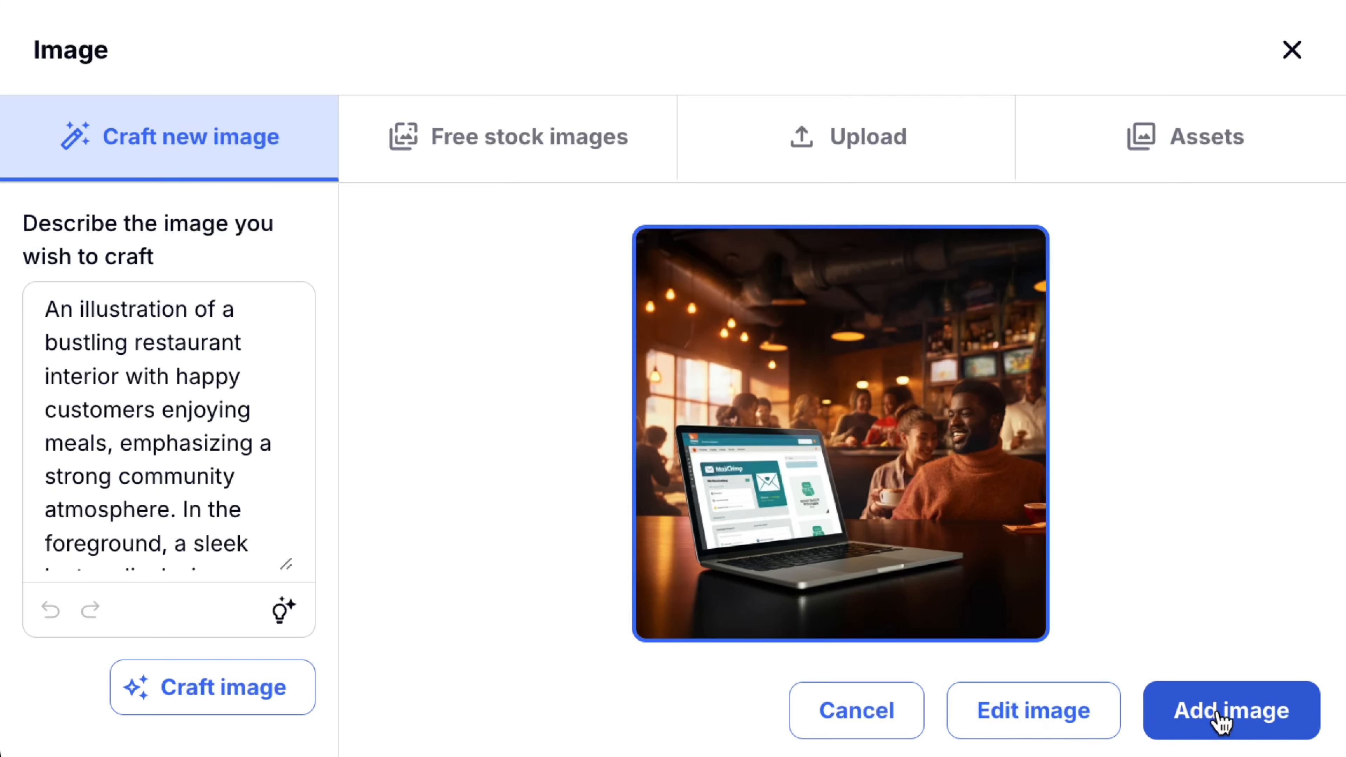
{"action": "left_click", "coordinate": [1255, 721]}
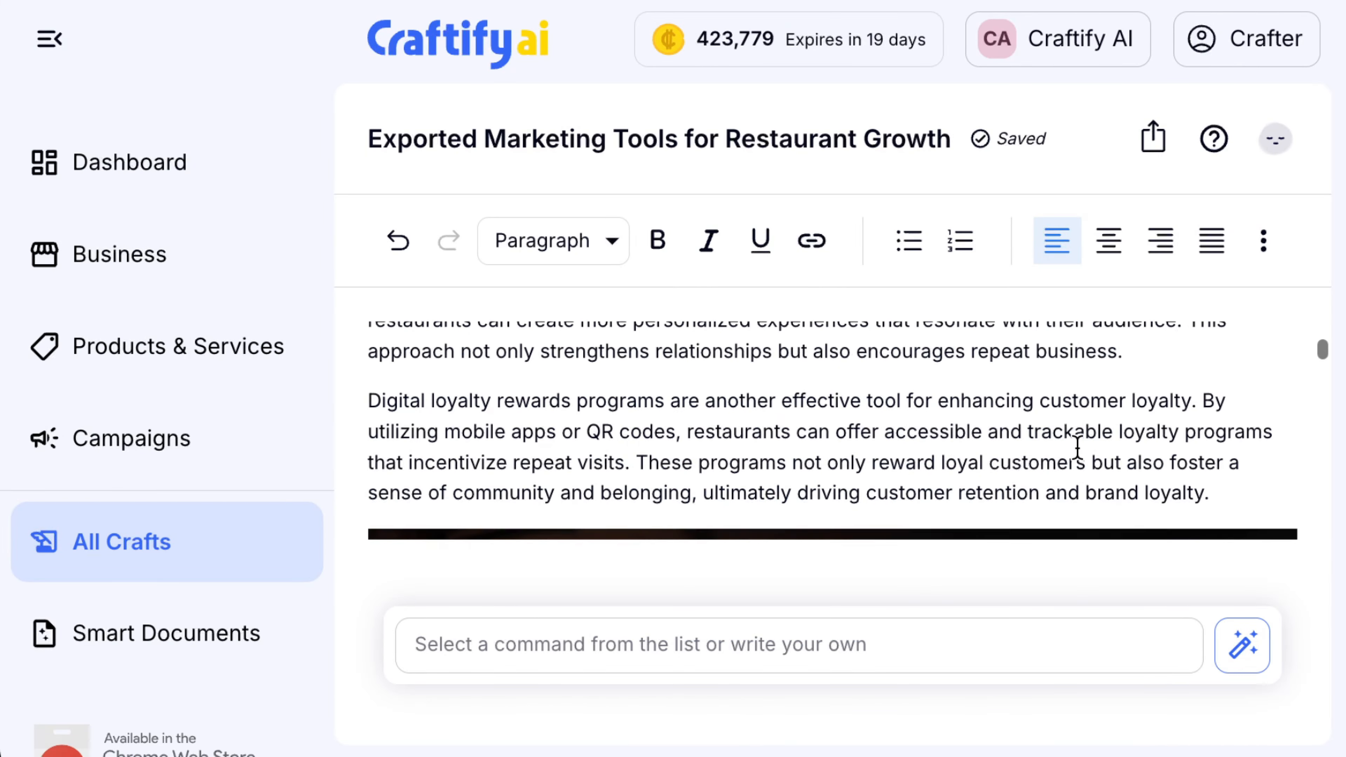
{"action": "scroll", "coordinate": [1082, 459], "scroll_direction": "down", "scroll_amount": 5}
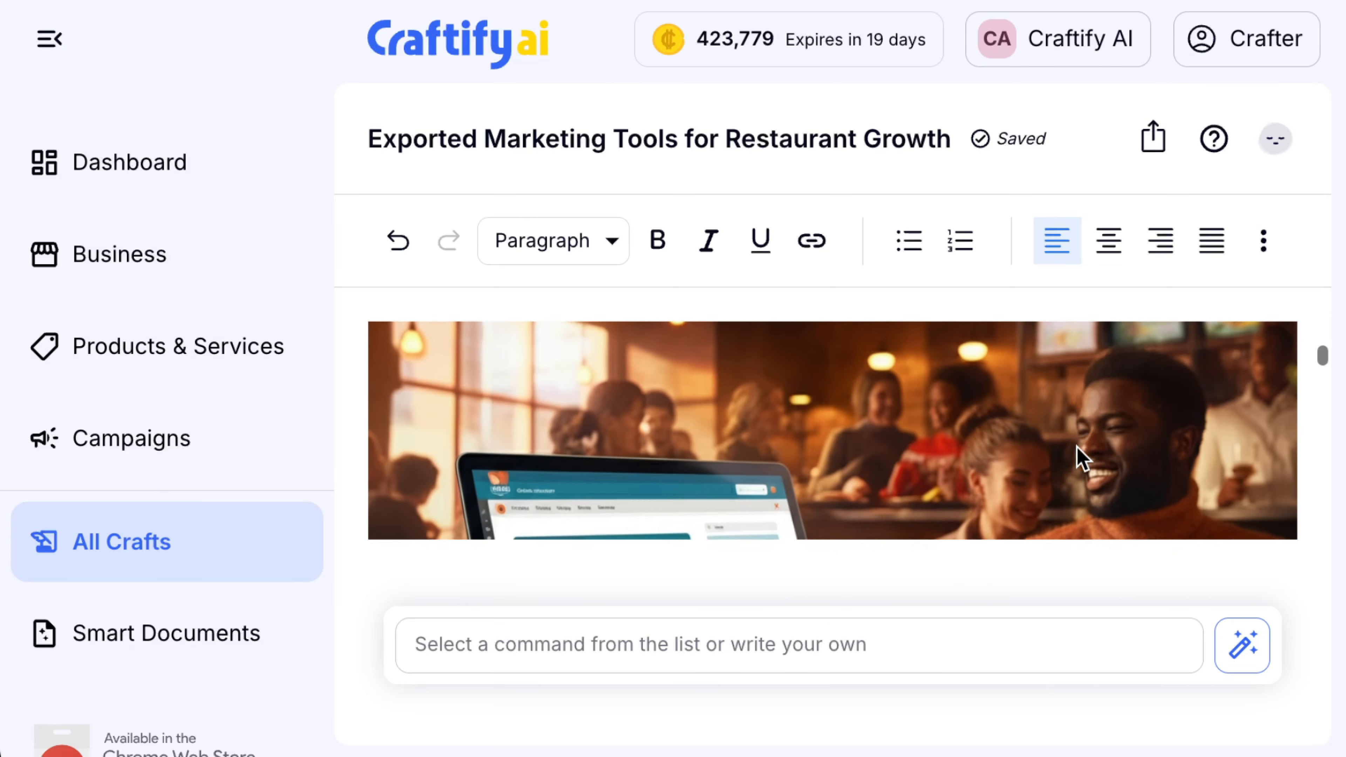
{"action": "scroll", "coordinate": [1079, 448], "scroll_direction": "up", "scroll_amount": 5}
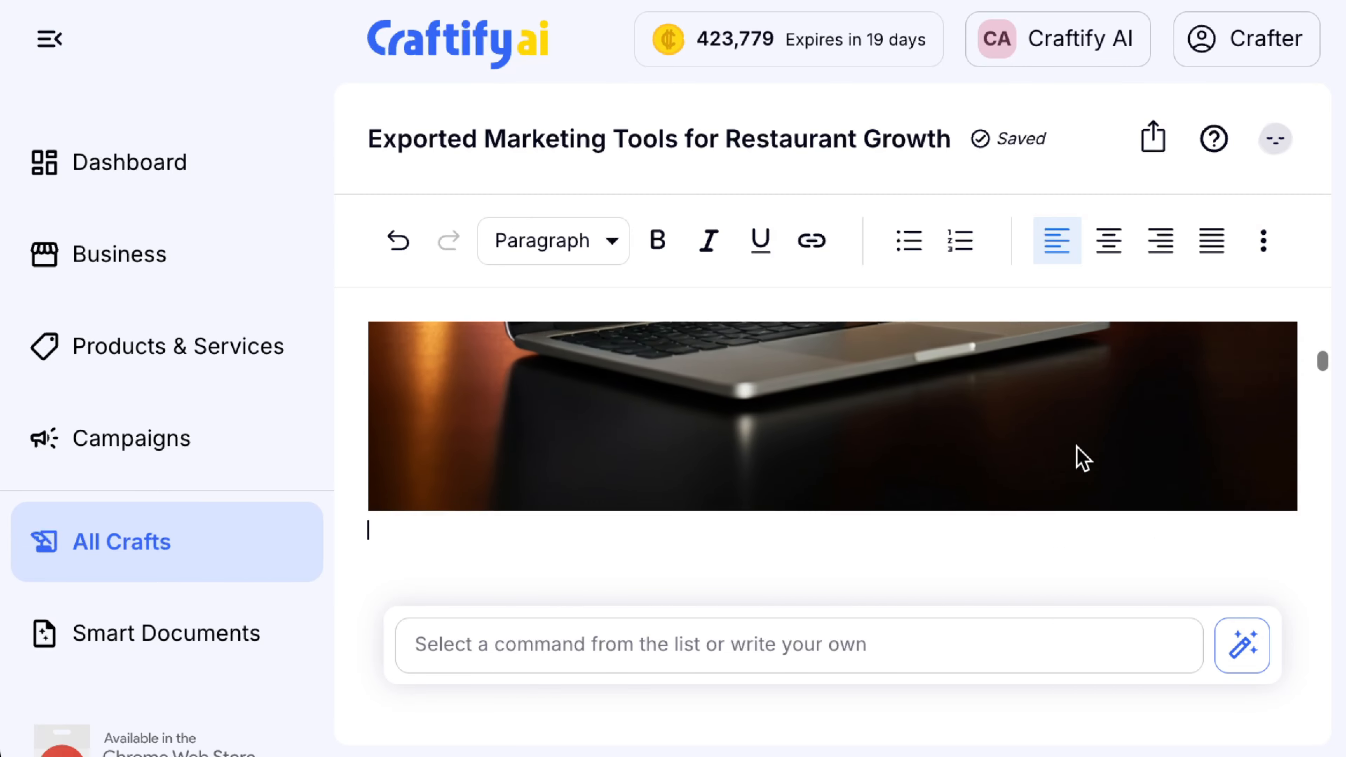
{"action": "scroll", "coordinate": [1082, 459], "scroll_direction": "up", "scroll_amount": 3}
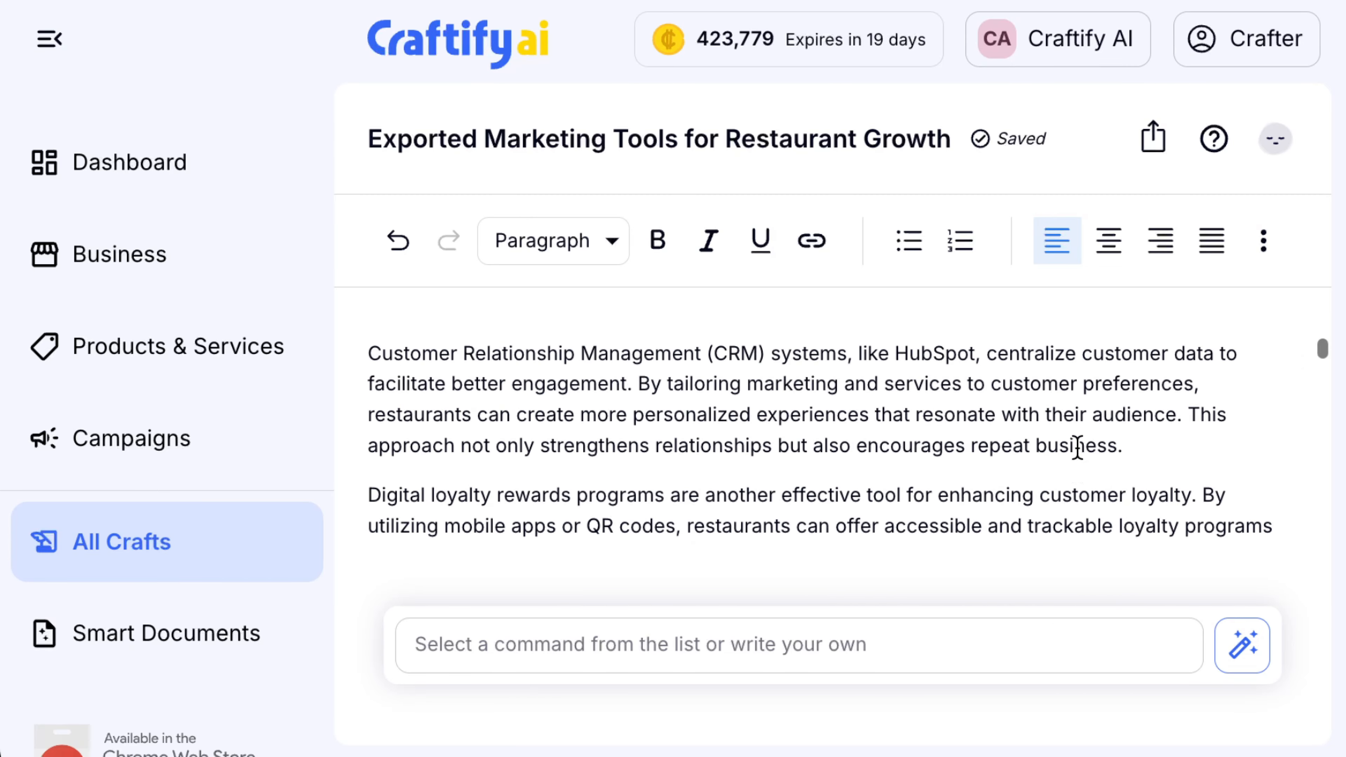
{"action": "scroll", "coordinate": [1082, 459], "scroll_direction": "down", "scroll_amount": 4}
{"action": "scroll", "coordinate": [1081, 459], "scroll_direction": "down", "scroll_amount": 1}
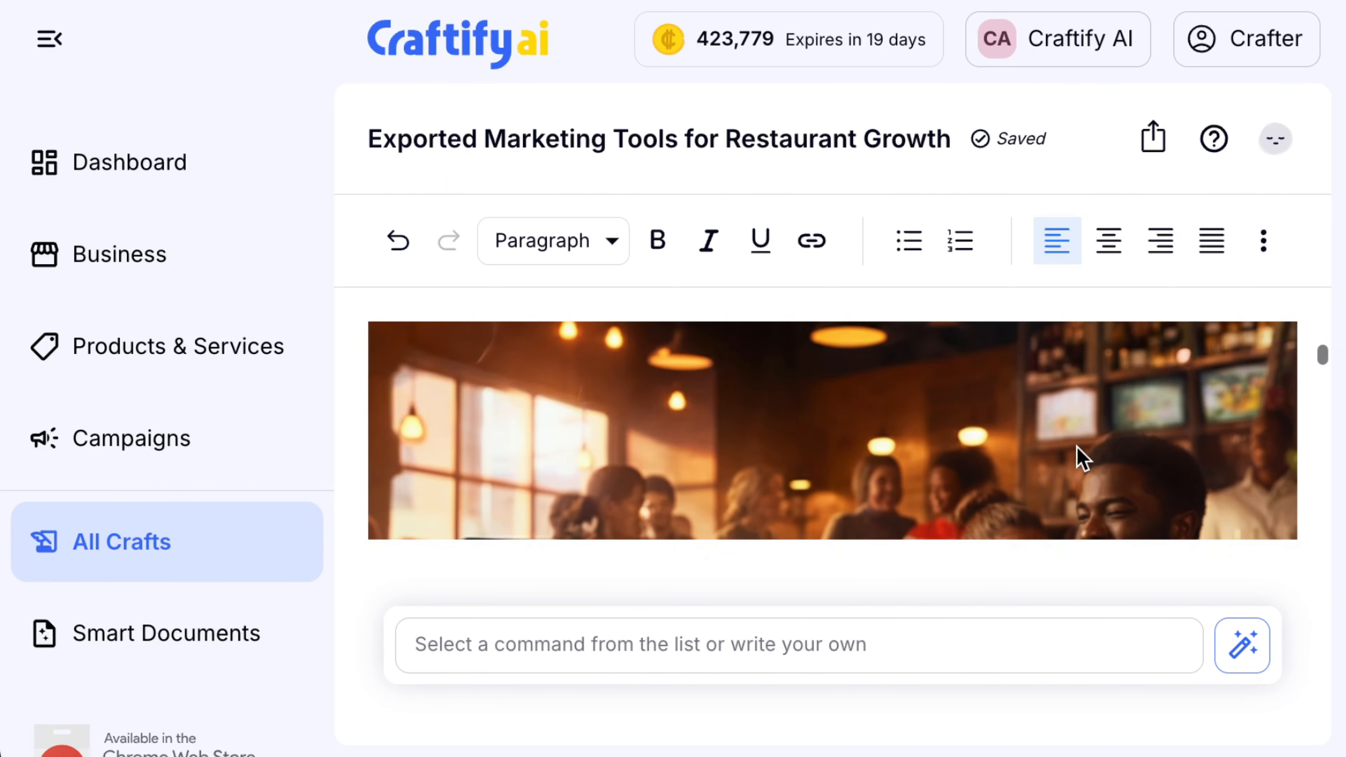
{"action": "scroll", "coordinate": [1082, 459], "scroll_direction": "down", "scroll_amount": 2}
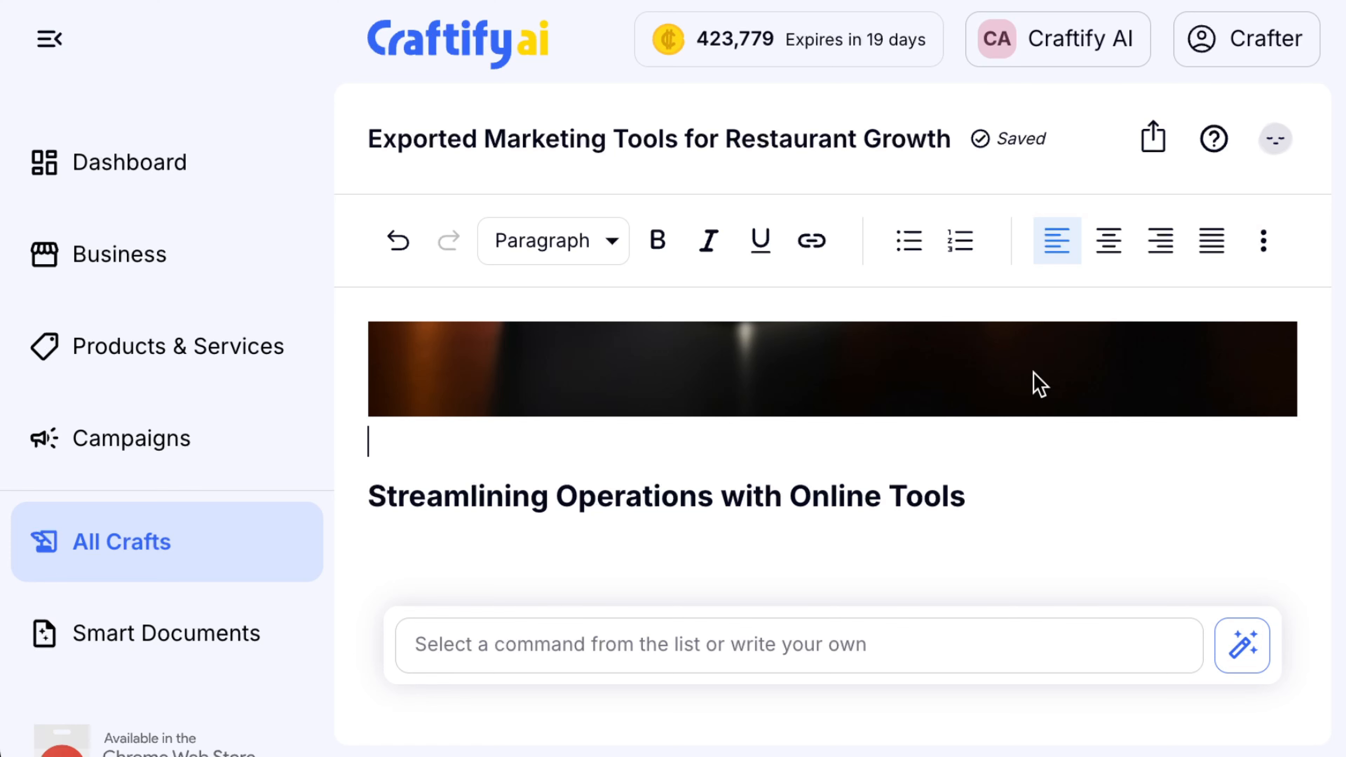
Preview the inserted restaurant image at full size, then close the preview
{"action": "scroll", "coordinate": [1119, 397], "scroll_direction": "up", "scroll_amount": 8}
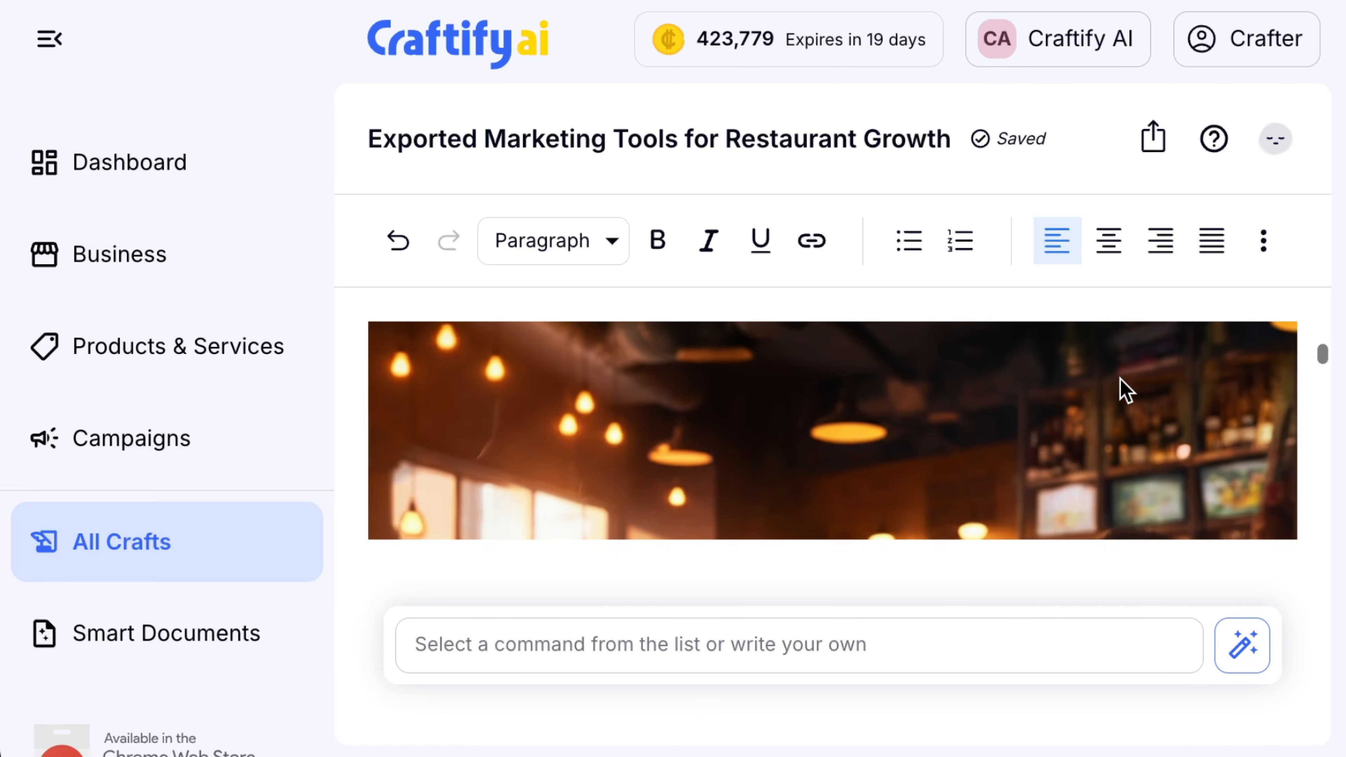
{"action": "scroll", "coordinate": [1123, 389], "scroll_direction": "up", "scroll_amount": 5}
{"action": "mouse_move", "coordinate": [1181, 415]}
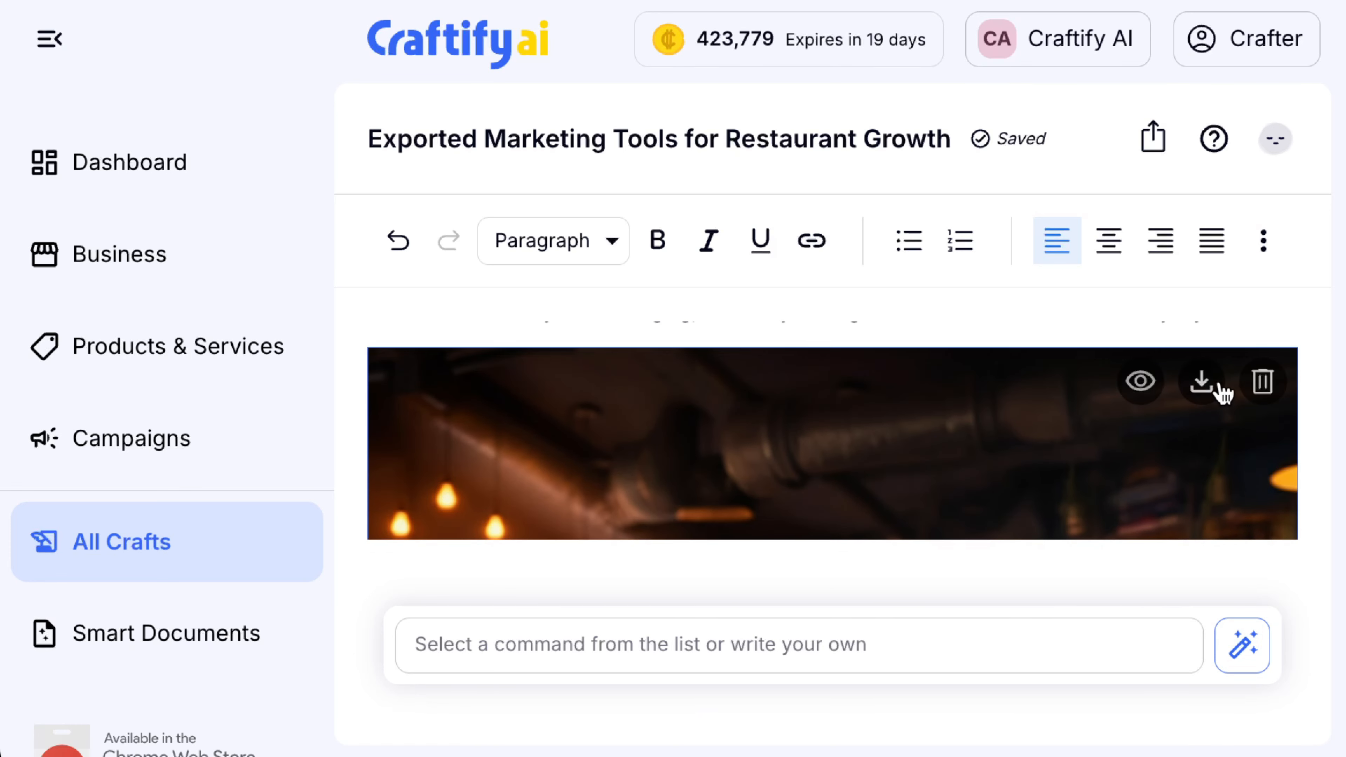
{"action": "left_click", "coordinate": [1140, 382]}
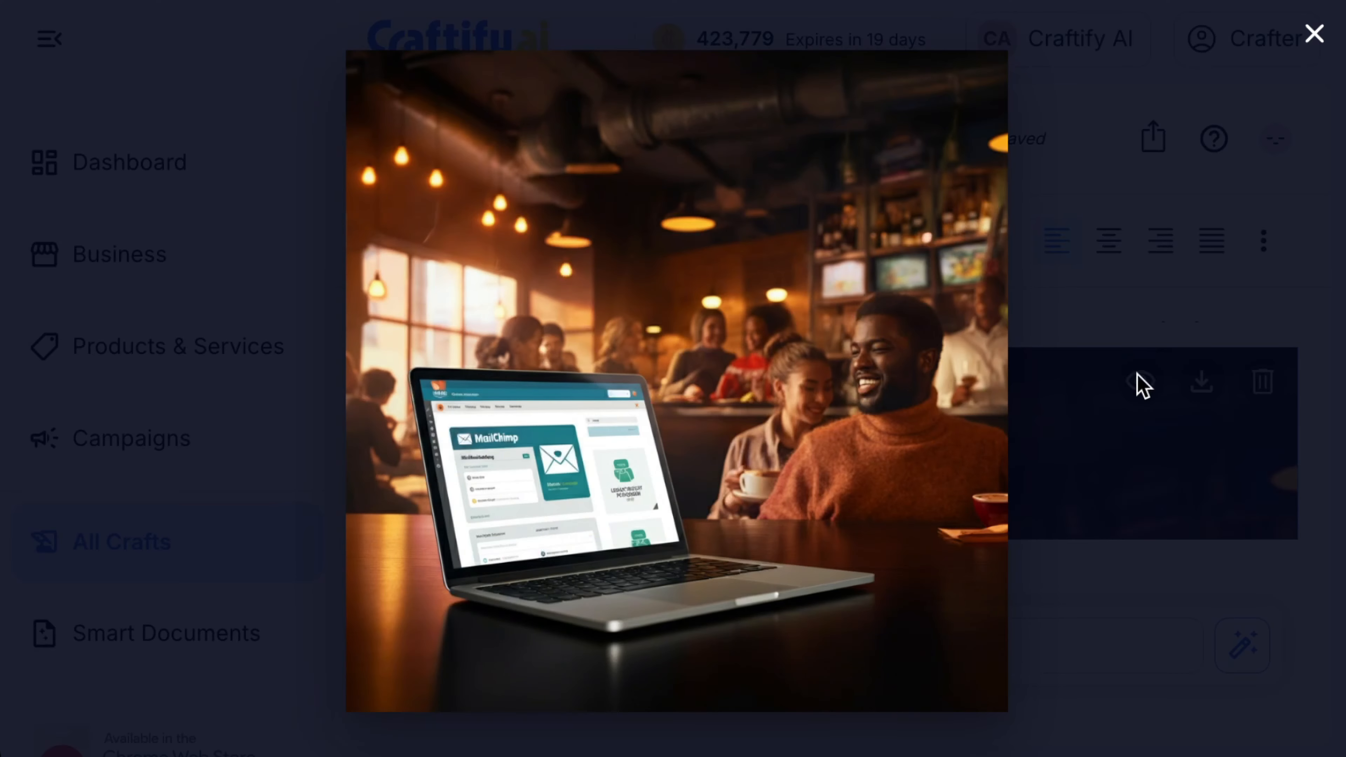
{"action": "left_click", "coordinate": [1314, 33]}
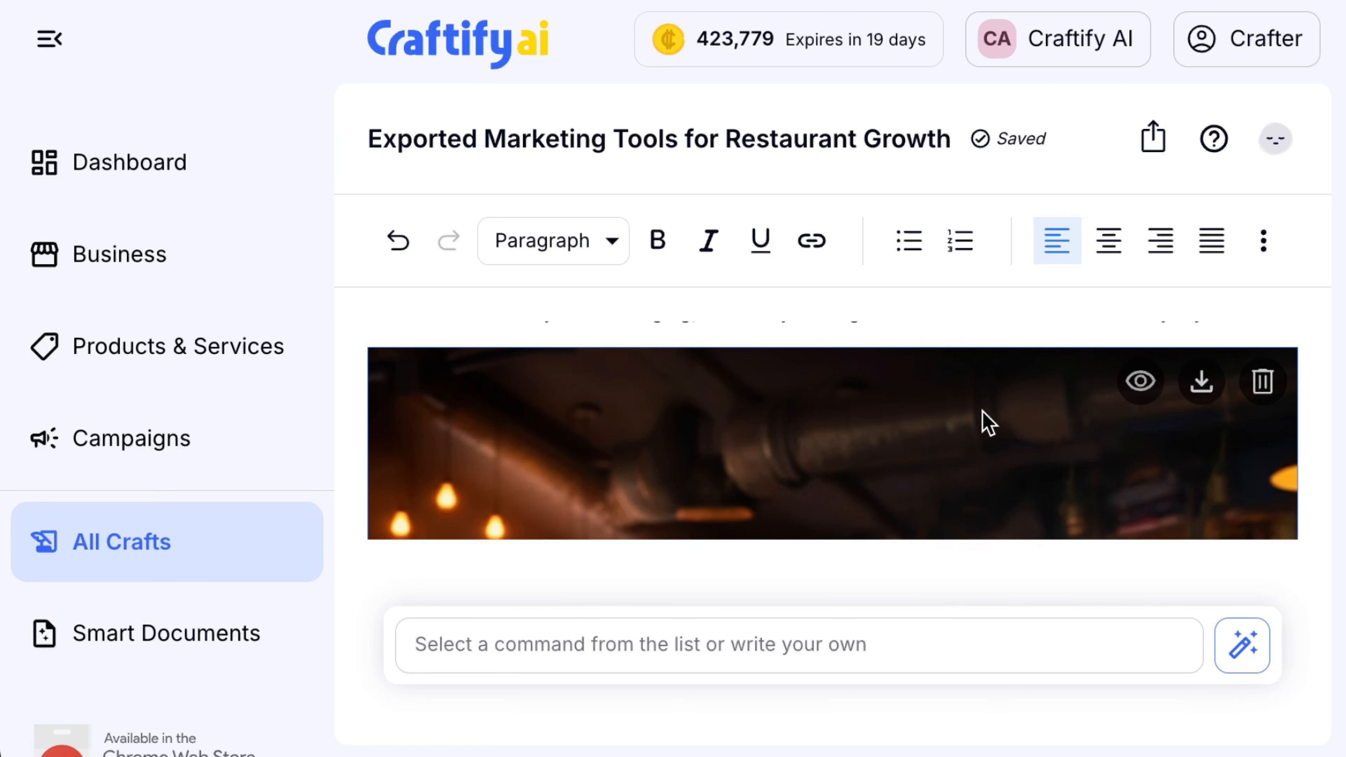
{"action": "scroll", "coordinate": [920, 435], "scroll_direction": "down", "scroll_amount": 5}
{"action": "scroll", "coordinate": [921, 430], "scroll_direction": "down", "scroll_amount": 1}
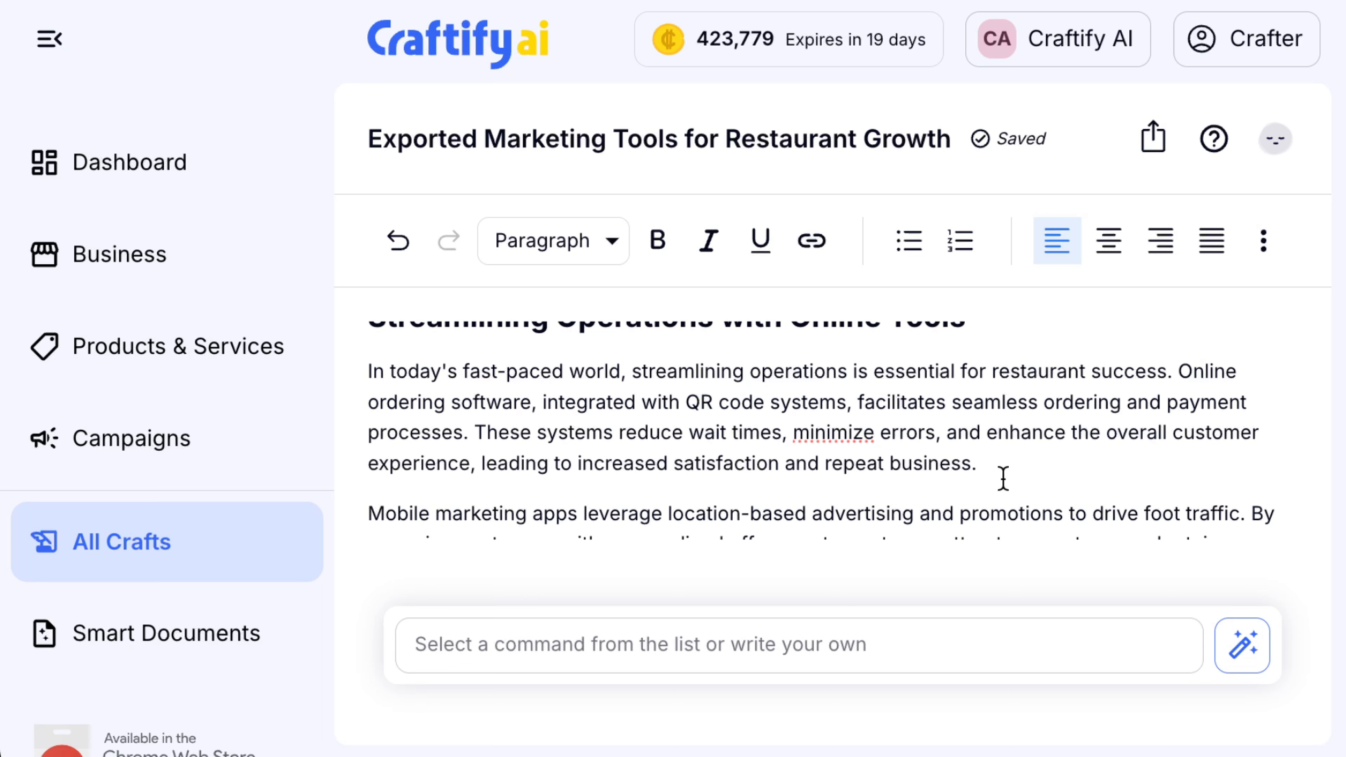
{"action": "scroll", "coordinate": [992, 467], "scroll_direction": "up", "scroll_amount": 1}
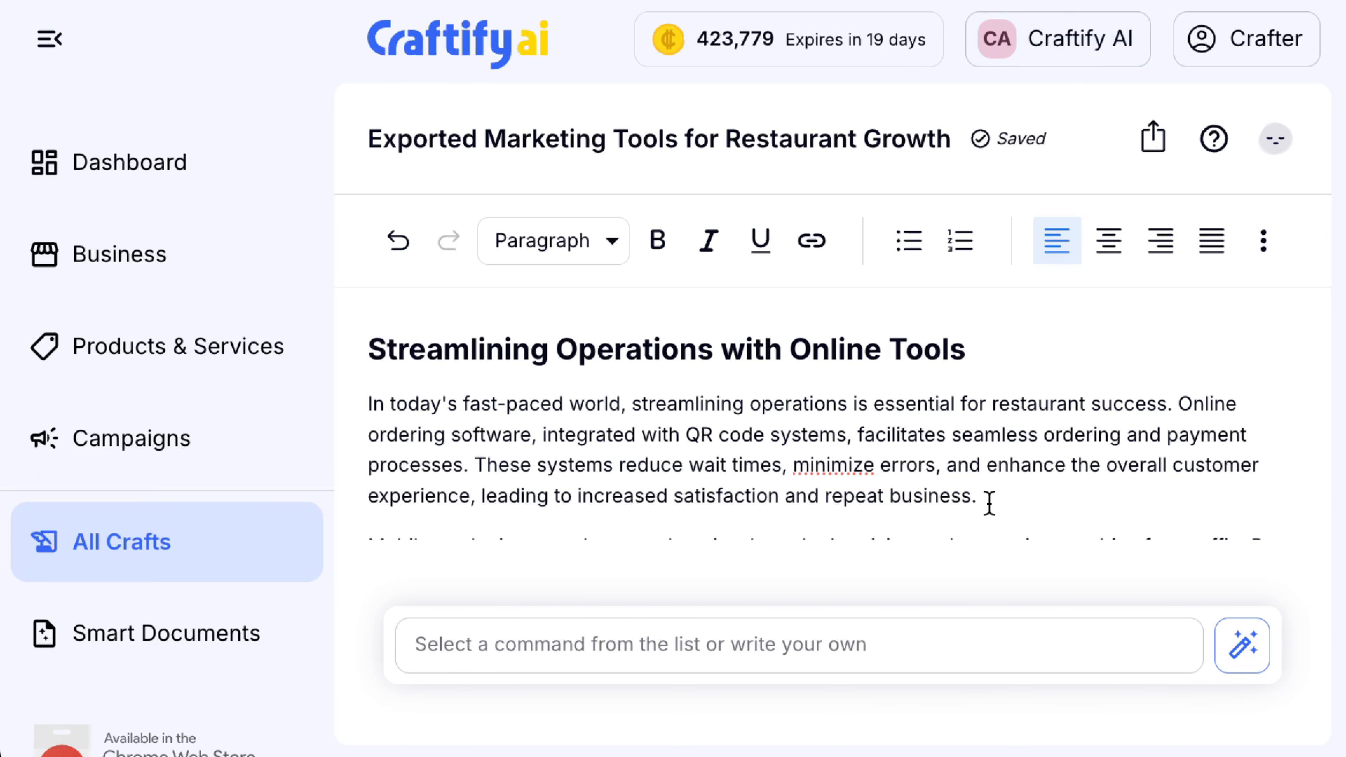
{"action": "left_click_drag", "start_coordinate": [989, 504], "coordinate": [354, 412]}
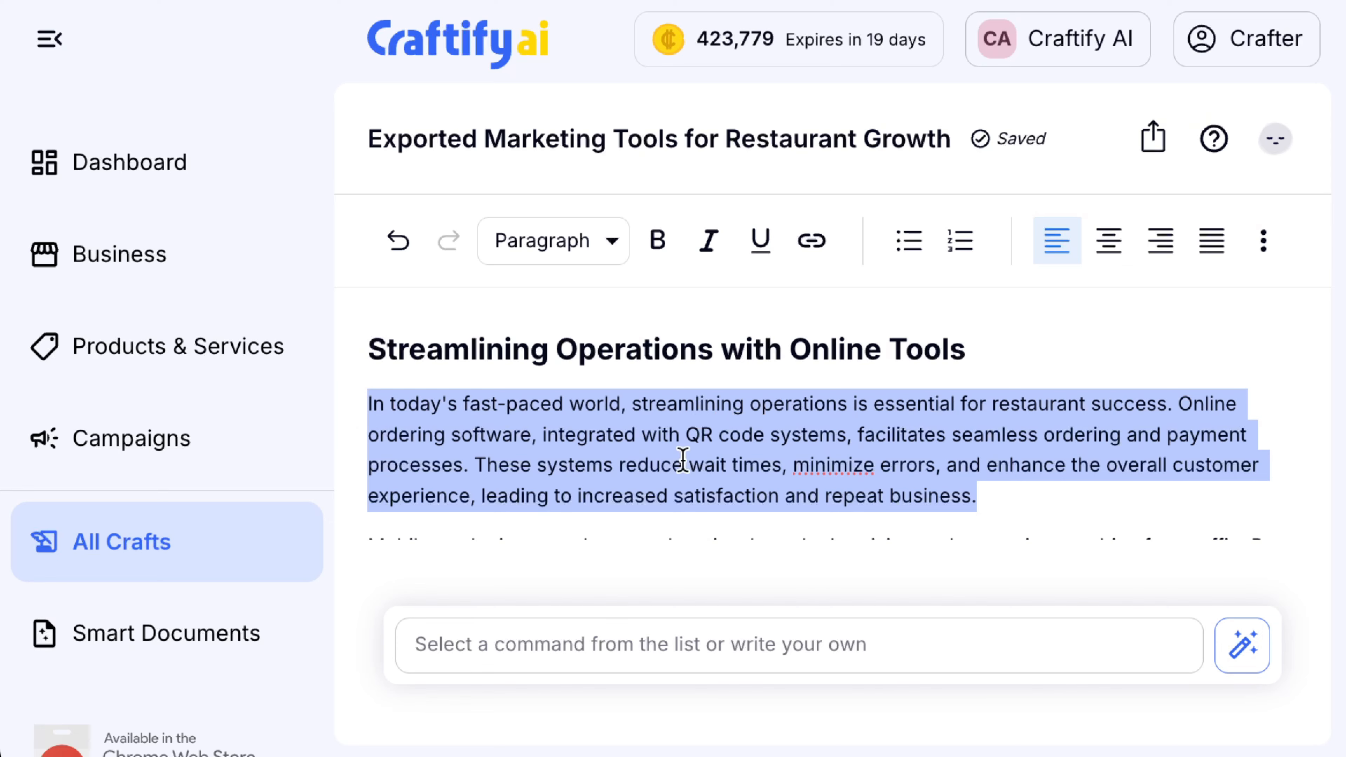
{"action": "left_click", "coordinate": [613, 645]}
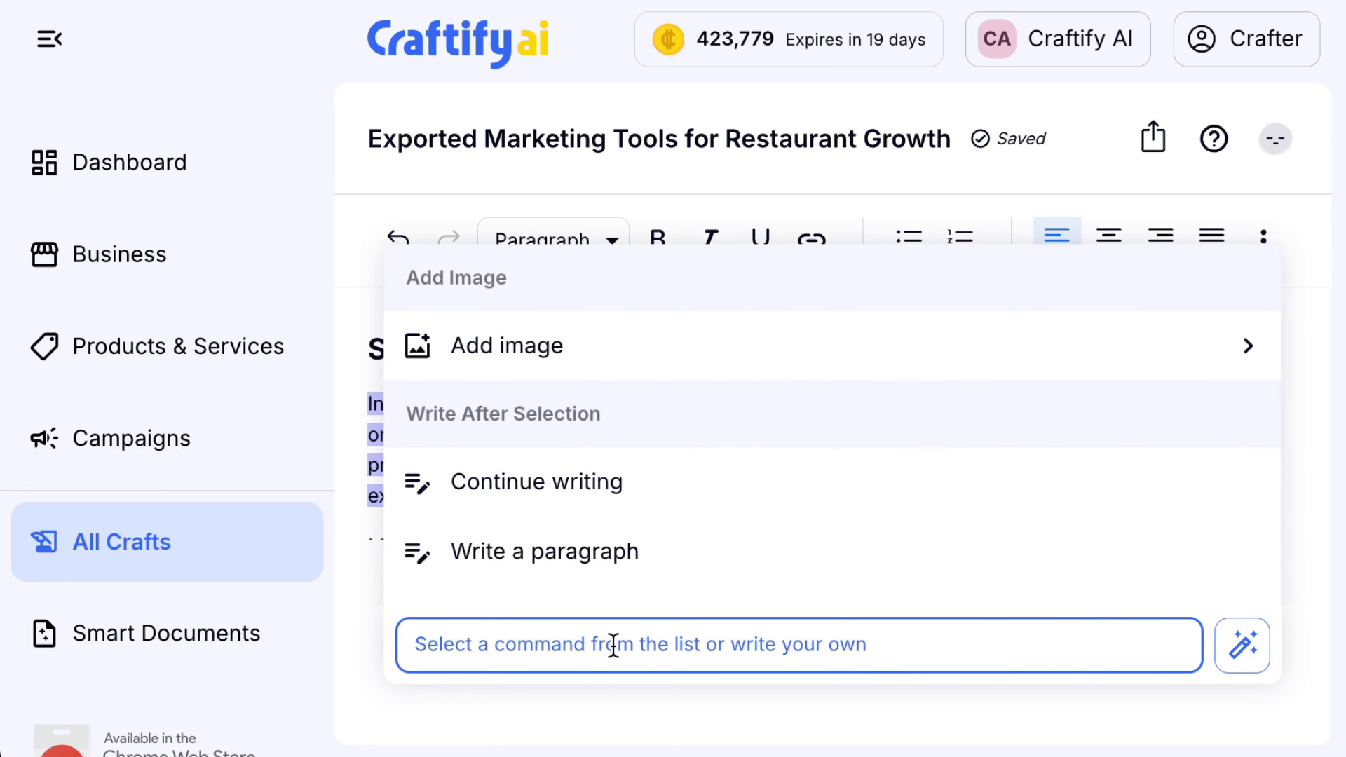
{"action": "scroll", "coordinate": [582, 566], "scroll_direction": "down", "scroll_amount": 8}
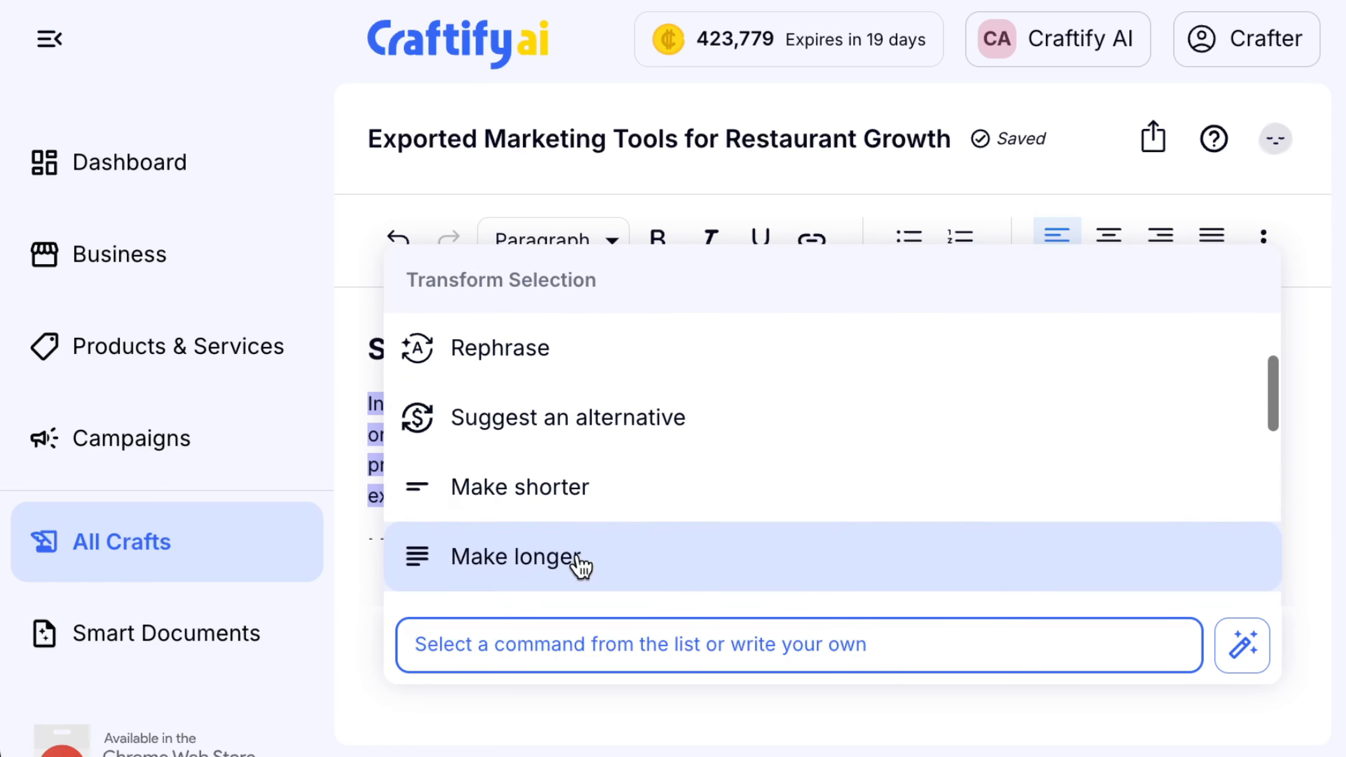
{"action": "scroll", "coordinate": [646, 358], "scroll_direction": "down", "scroll_amount": 2}
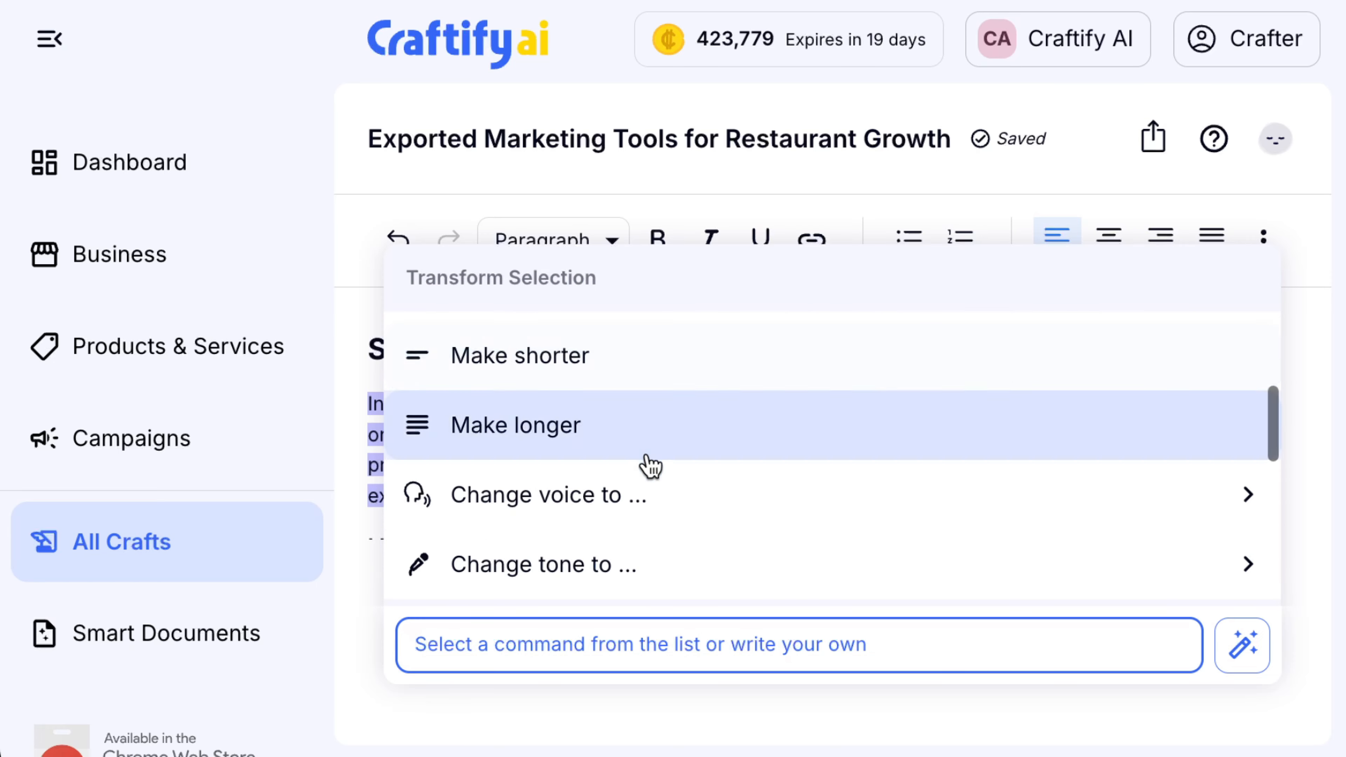
{"action": "left_click", "coordinate": [1234, 518]}
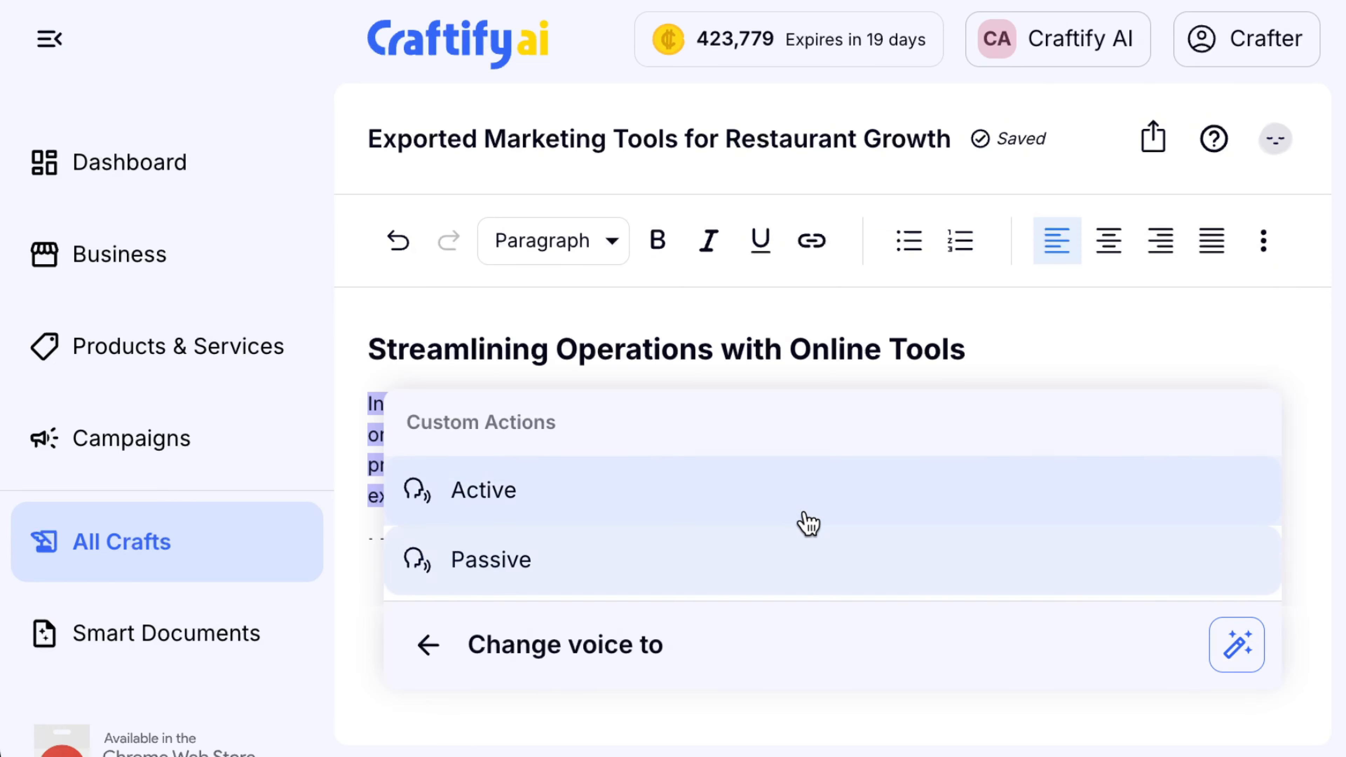
{"action": "left_click", "coordinate": [430, 643]}
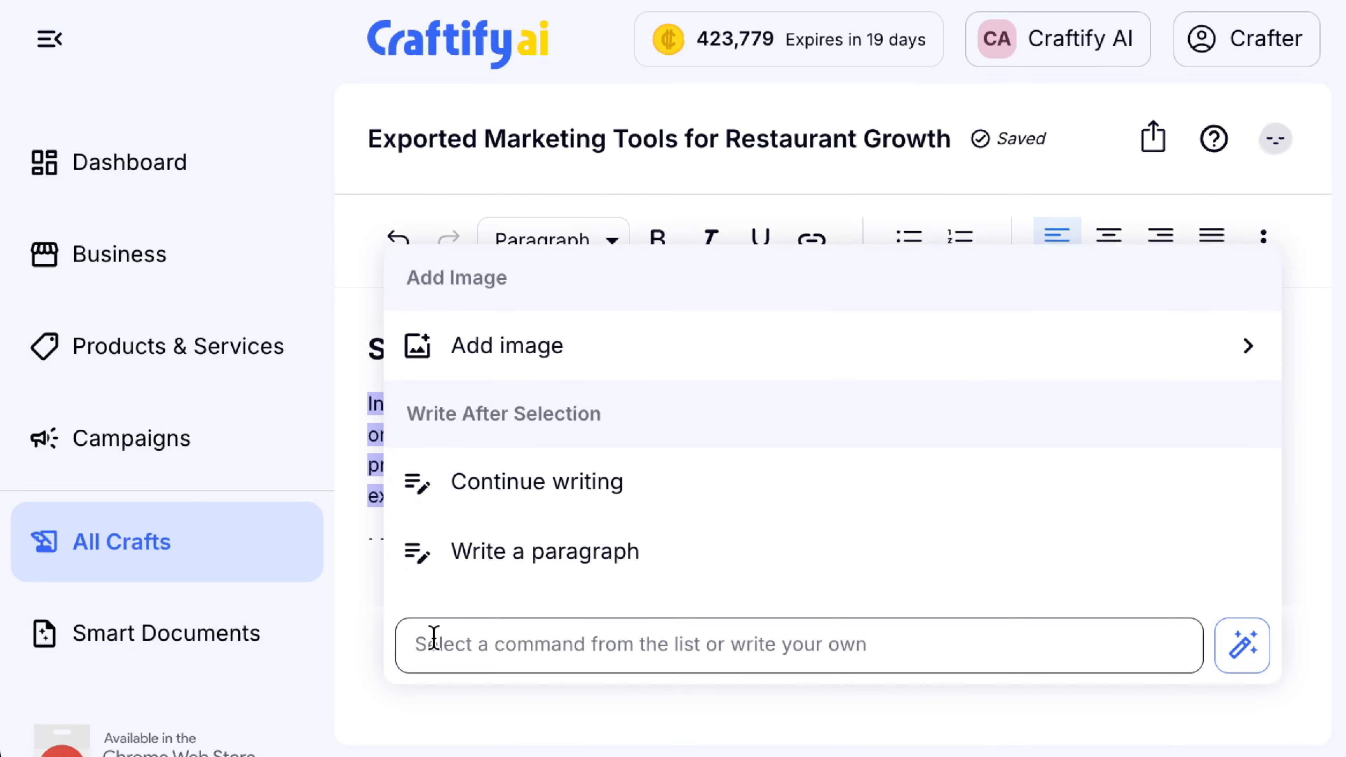
{"action": "scroll", "coordinate": [599, 542], "scroll_direction": "down", "scroll_amount": 4}
{"action": "scroll", "coordinate": [601, 540], "scroll_direction": "down", "scroll_amount": 5}
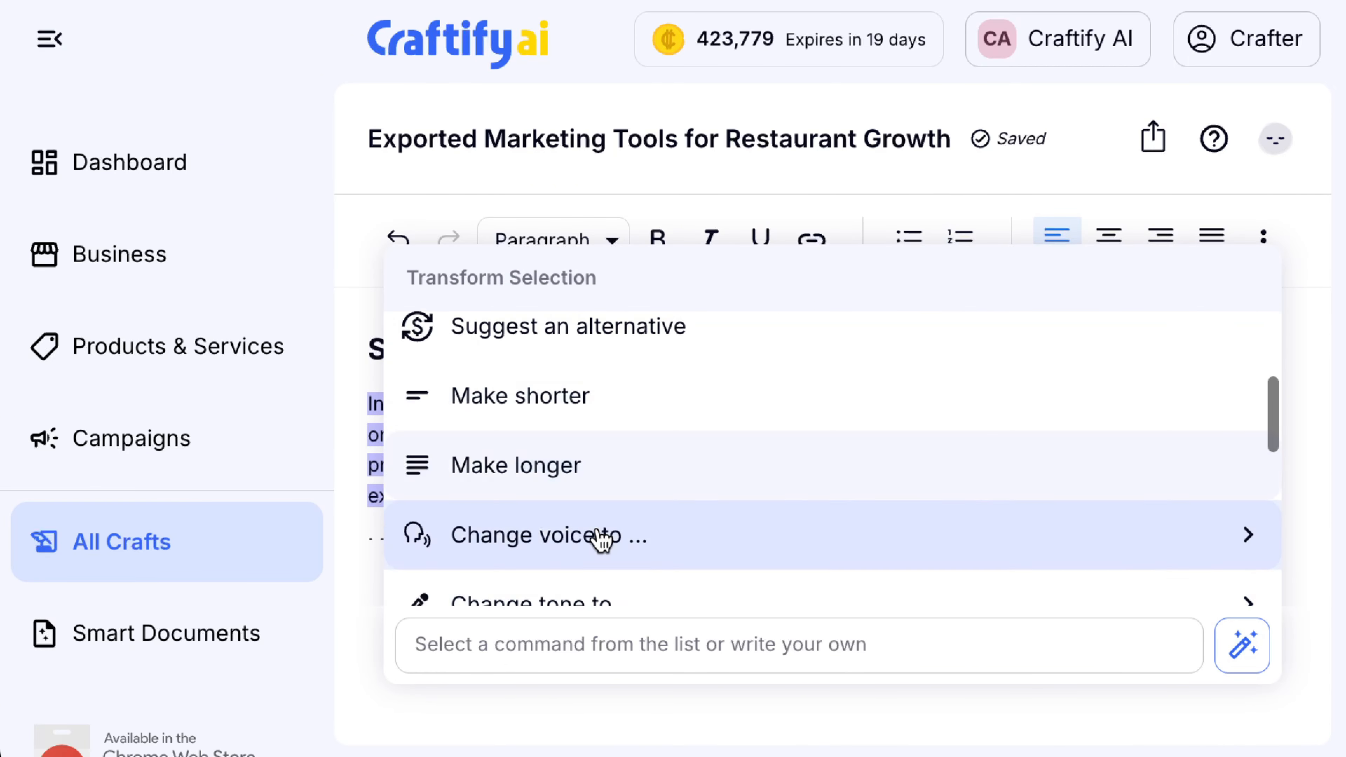
{"action": "left_click", "coordinate": [633, 450]}
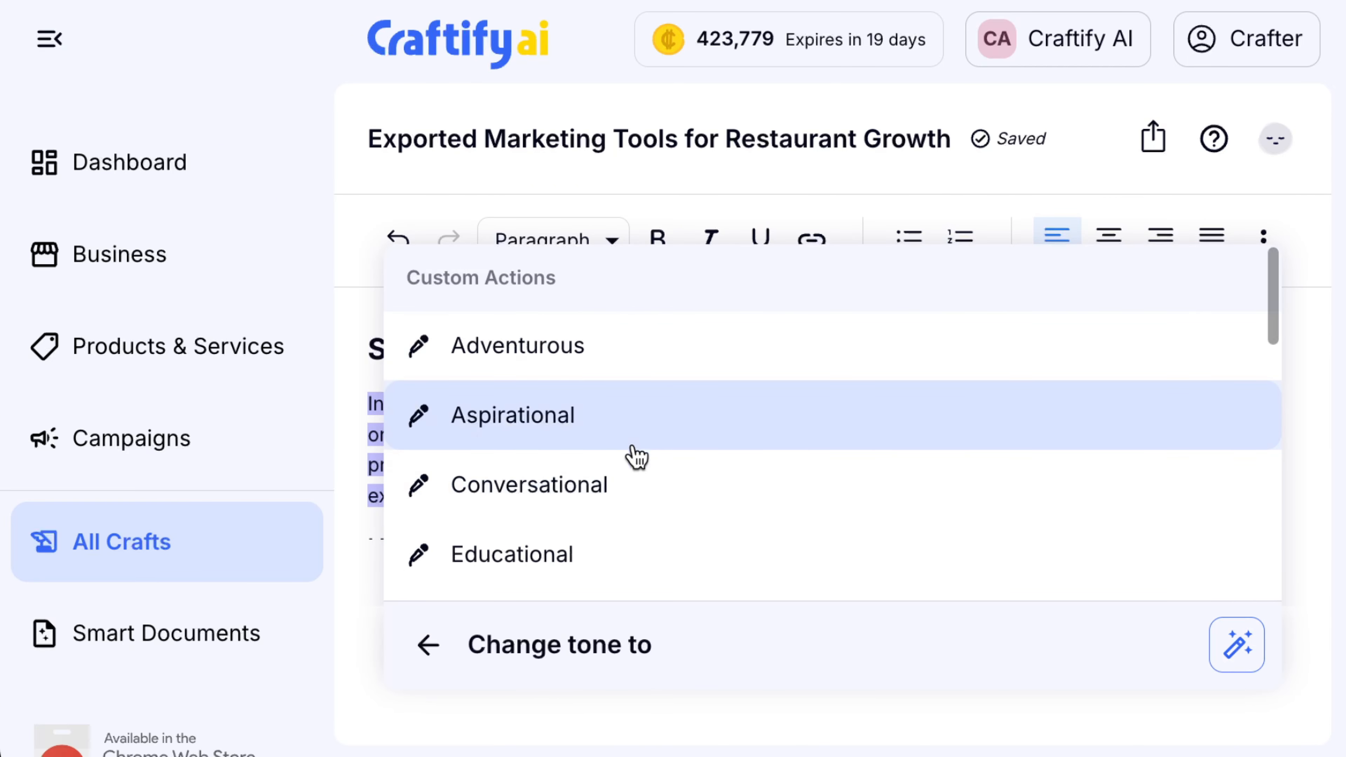
{"action": "scroll", "coordinate": [591, 476], "scroll_direction": "down", "scroll_amount": 1}
{"action": "scroll", "coordinate": [591, 475], "scroll_direction": "down", "scroll_amount": 10}
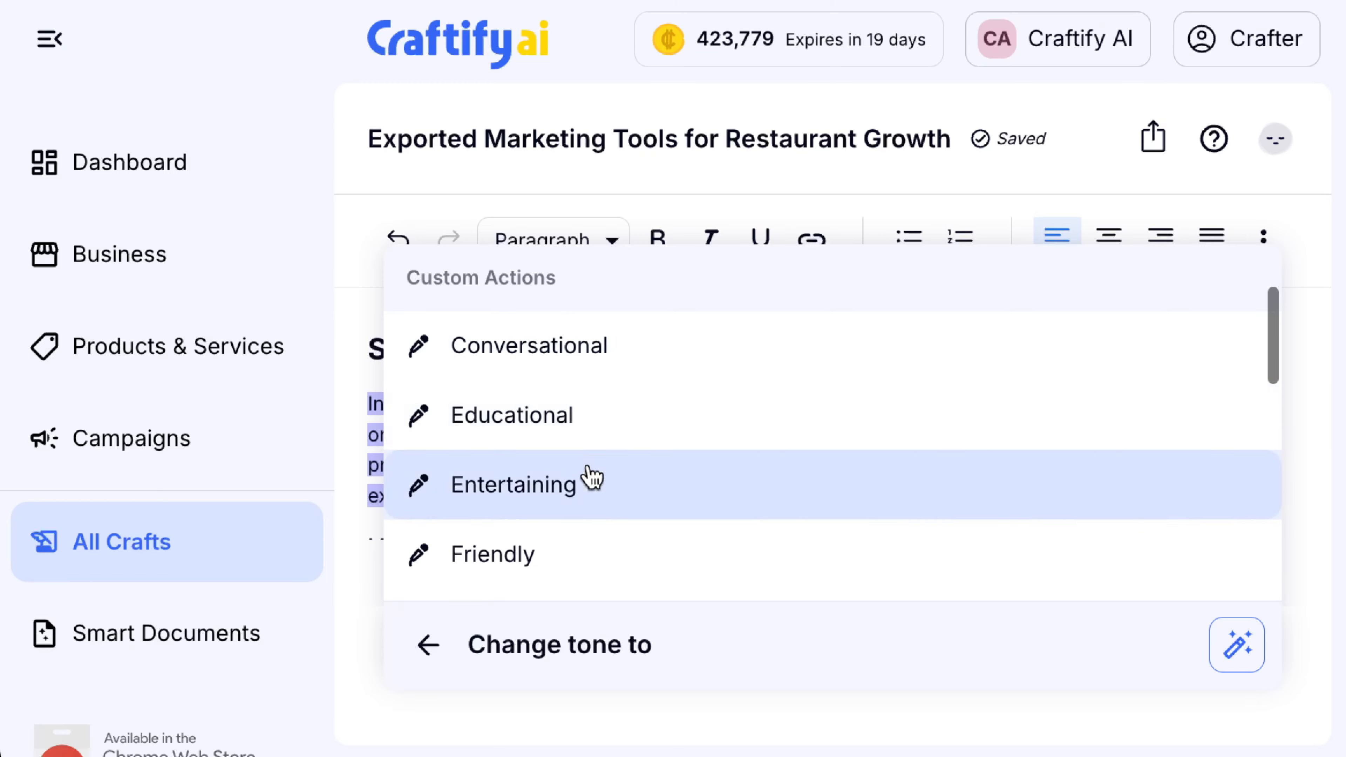
{"action": "scroll", "coordinate": [588, 476], "scroll_direction": "down", "scroll_amount": 3}
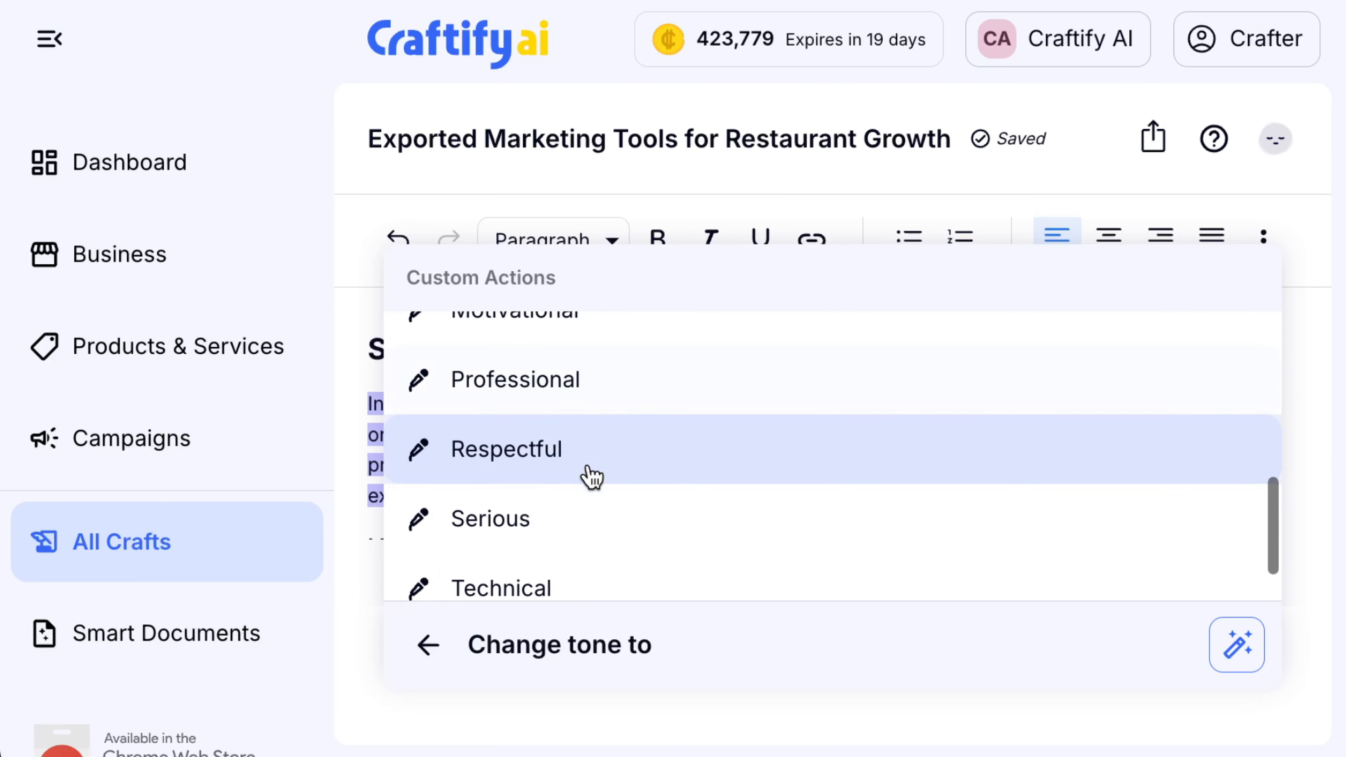
{"action": "left_click", "coordinate": [431, 654]}
{"action": "left_click", "coordinate": [548, 649]}
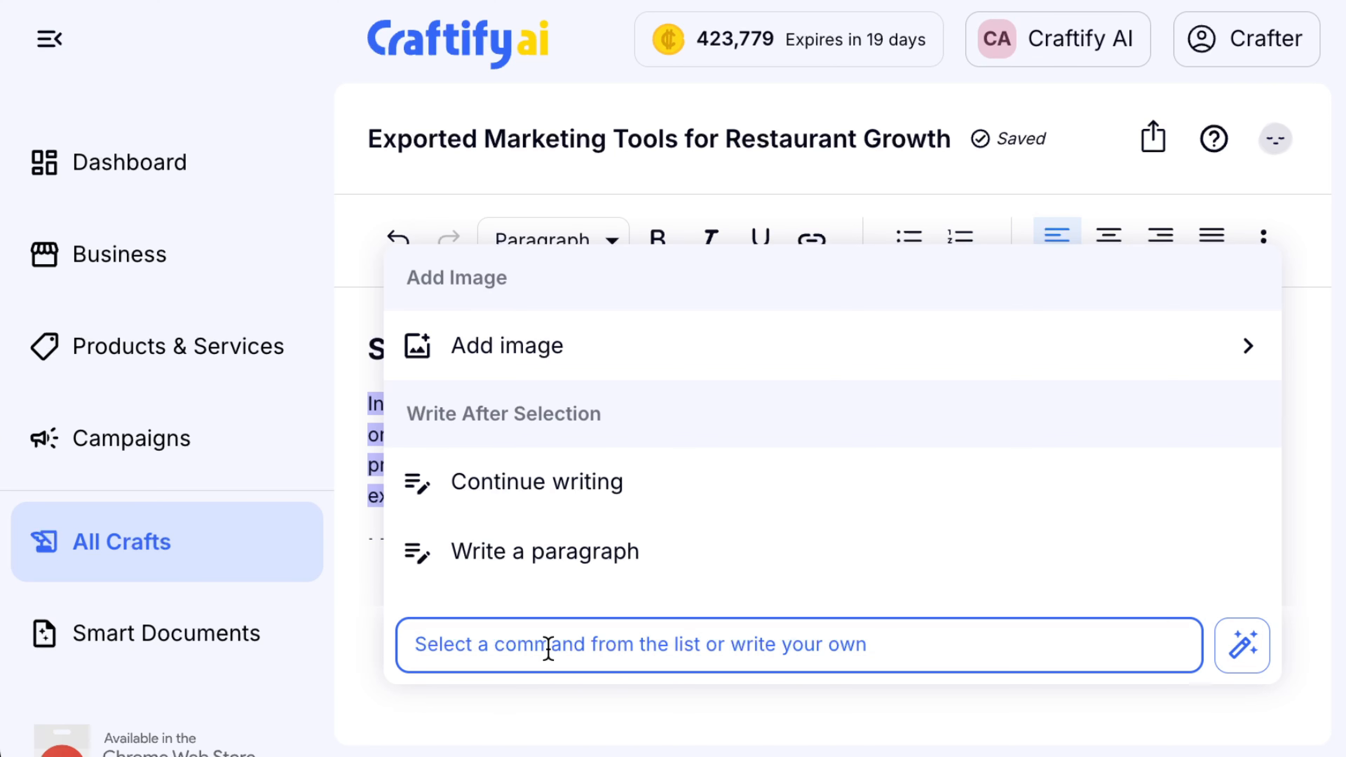
Request a rooster-like tone rewrite of the Streamlining Operations paragraph, then discard the result
{"action": "type", "text": "change tone of voice to sound like a rooster is"}
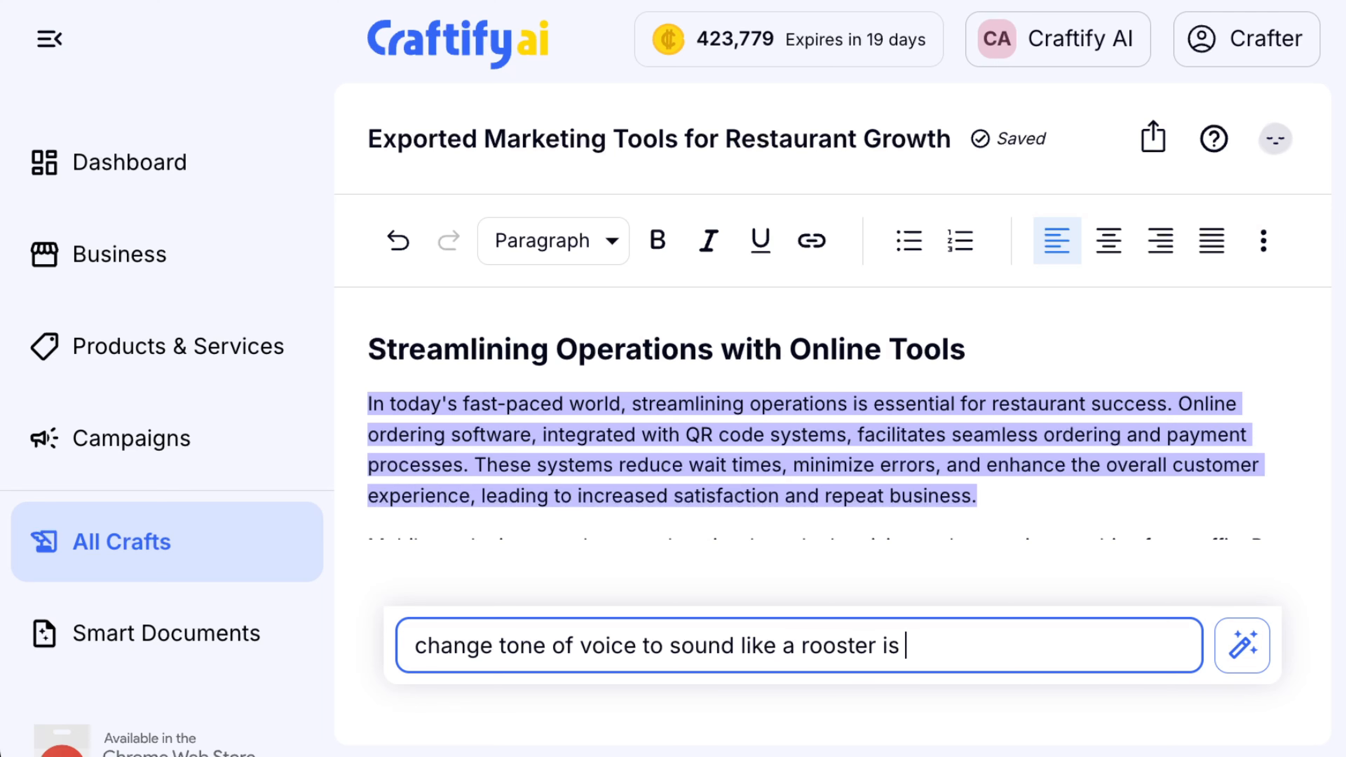
{"action": "type", "text": "alking"}
{"action": "key", "text": "Return"}
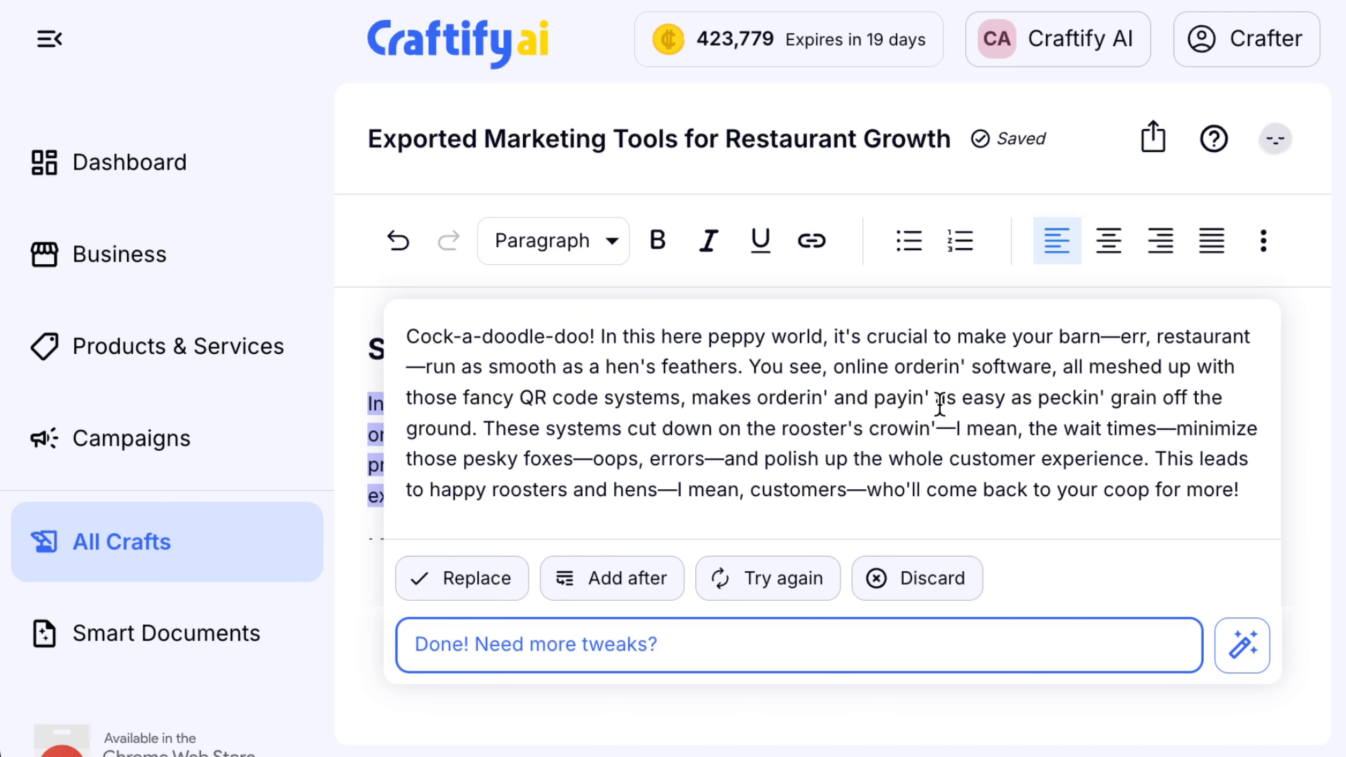
{"action": "left_click", "coordinate": [964, 579]}
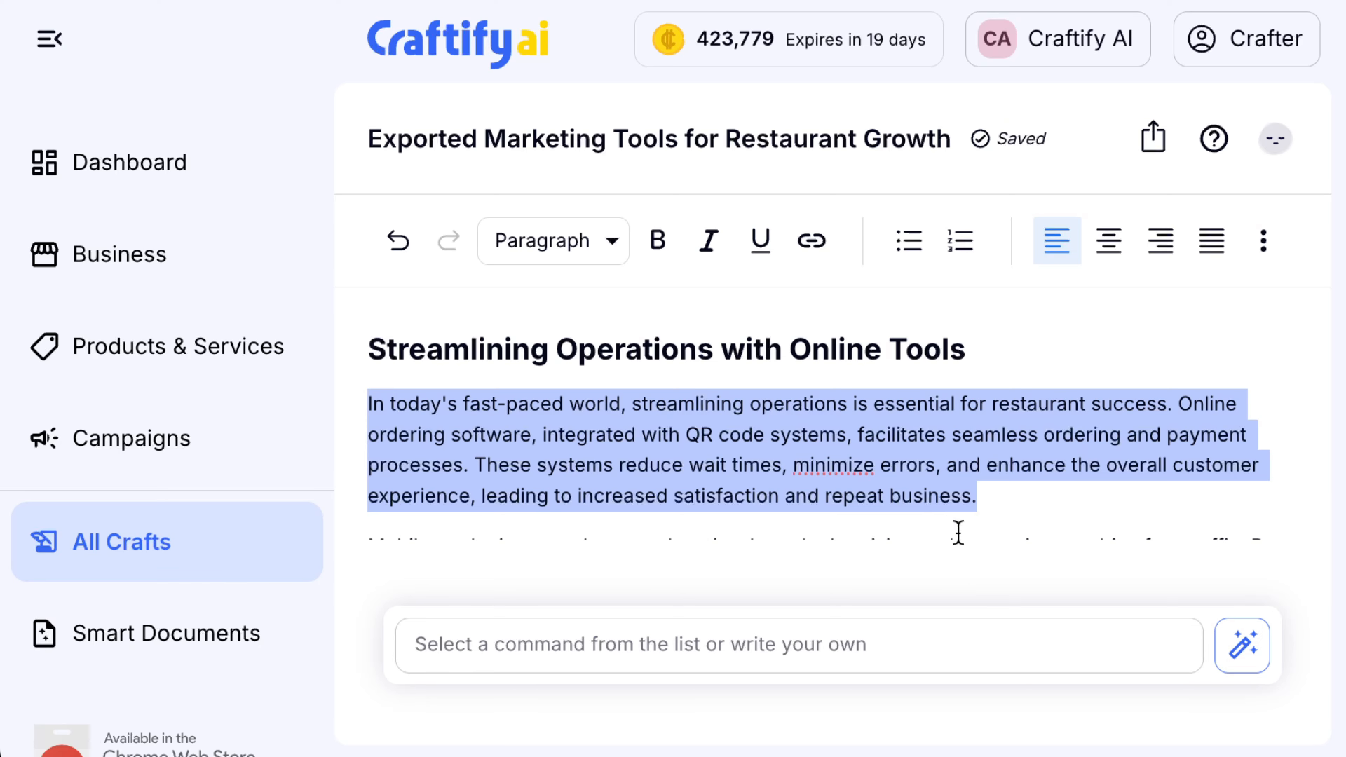
Bring up the AI writing commands at the Leveraging Analytics and Influencer Collaborations section
{"action": "scroll", "coordinate": [957, 532], "scroll_direction": "down", "scroll_amount": 5}
{"action": "scroll", "coordinate": [958, 532], "scroll_direction": "down", "scroll_amount": 1}
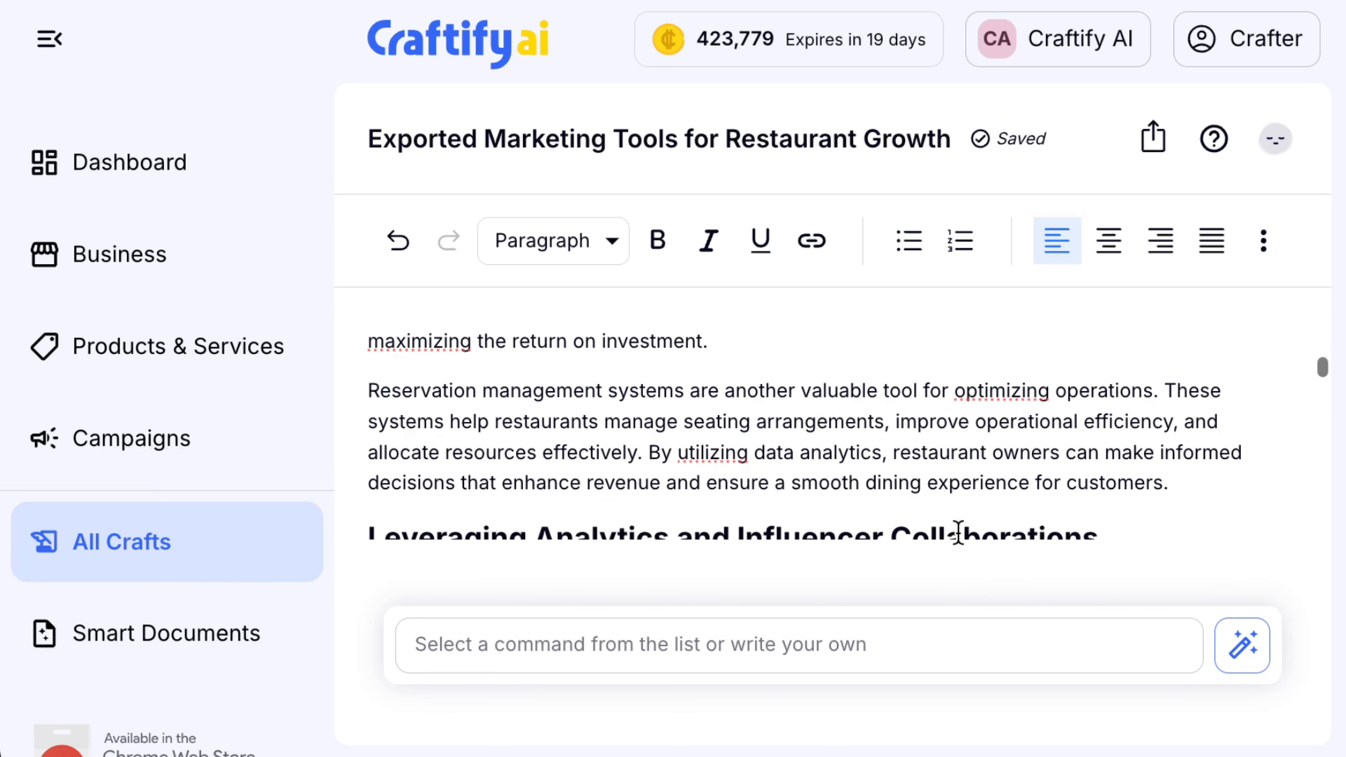
{"action": "scroll", "coordinate": [958, 532], "scroll_direction": "down", "scroll_amount": 2}
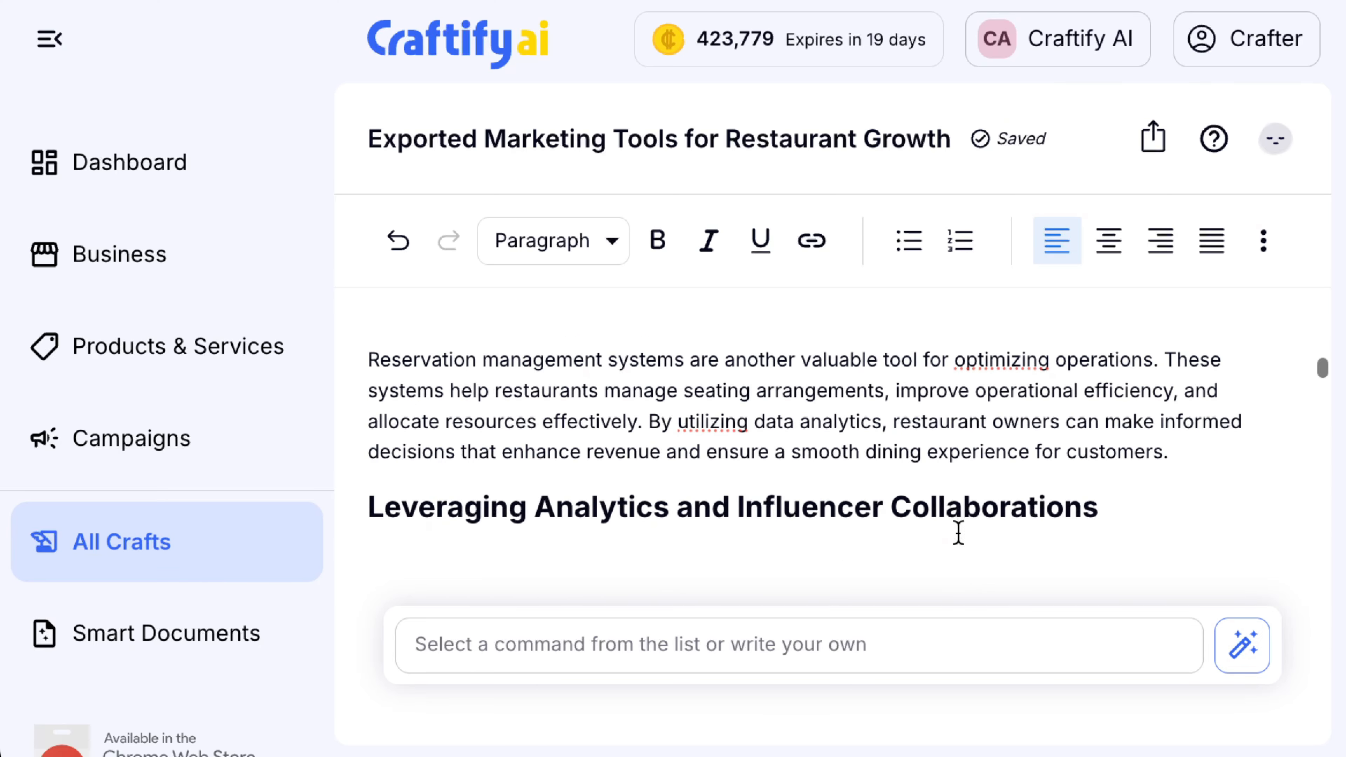
{"action": "left_click", "coordinate": [926, 664]}
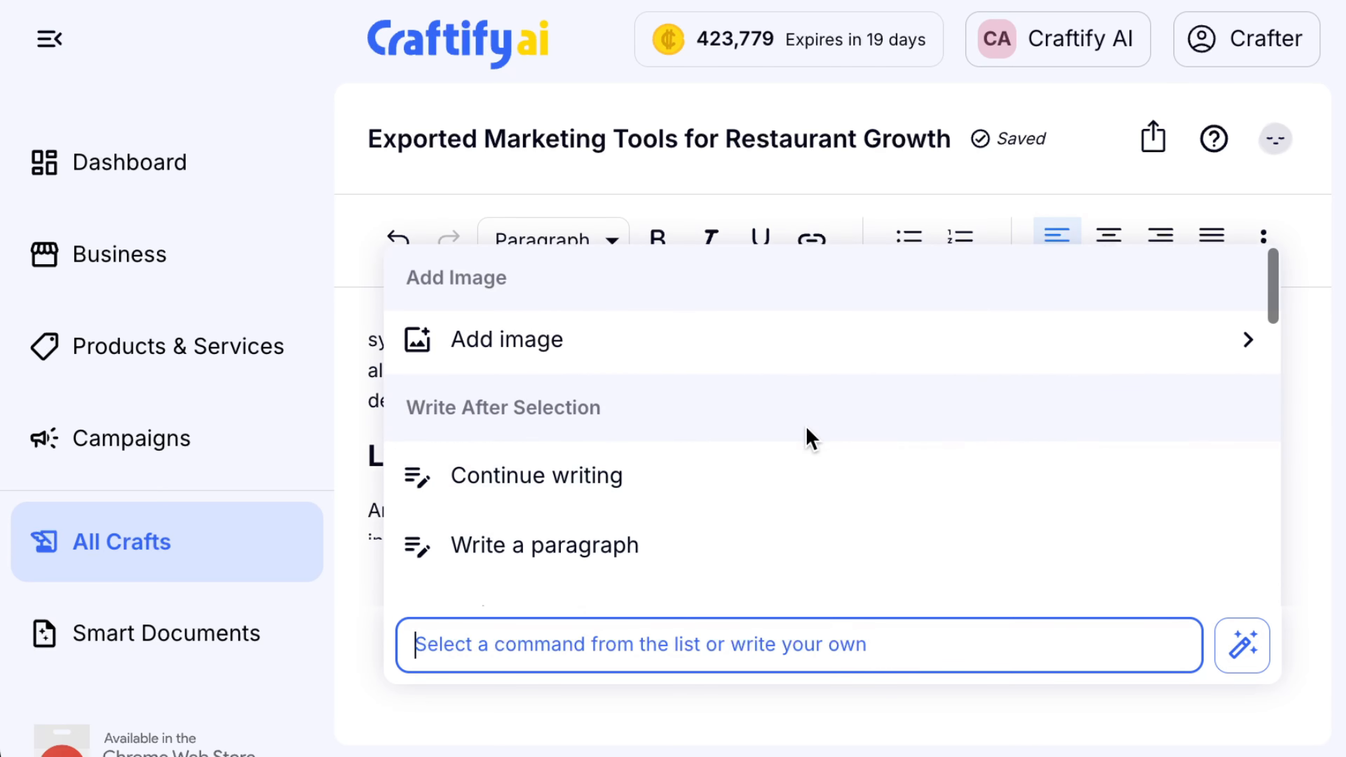
Browse the AI command list down to Summarize Selection and its summary options
{"action": "scroll", "coordinate": [805, 439], "scroll_direction": "down", "scroll_amount": 1}
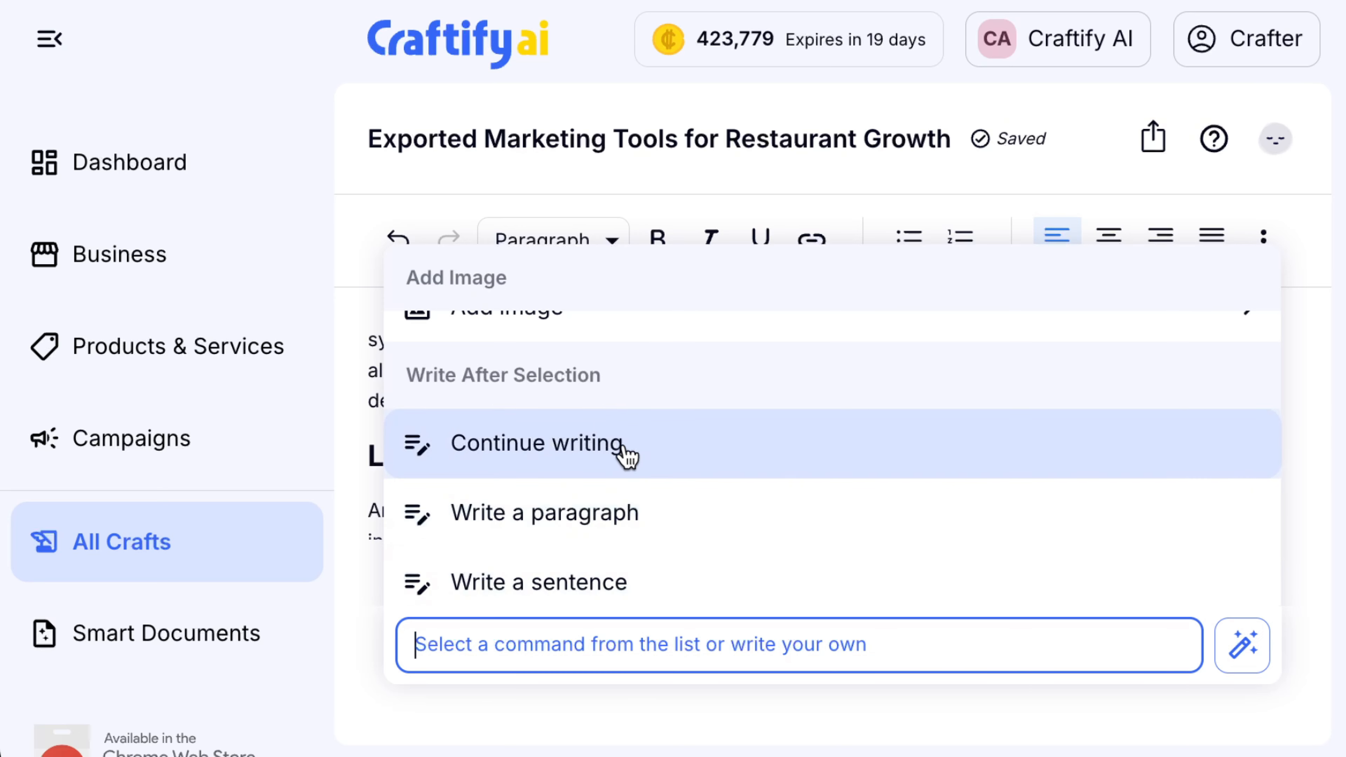
{"action": "scroll", "coordinate": [802, 533], "scroll_direction": "down", "scroll_amount": 1}
{"action": "scroll", "coordinate": [801, 533], "scroll_direction": "down", "scroll_amount": 5}
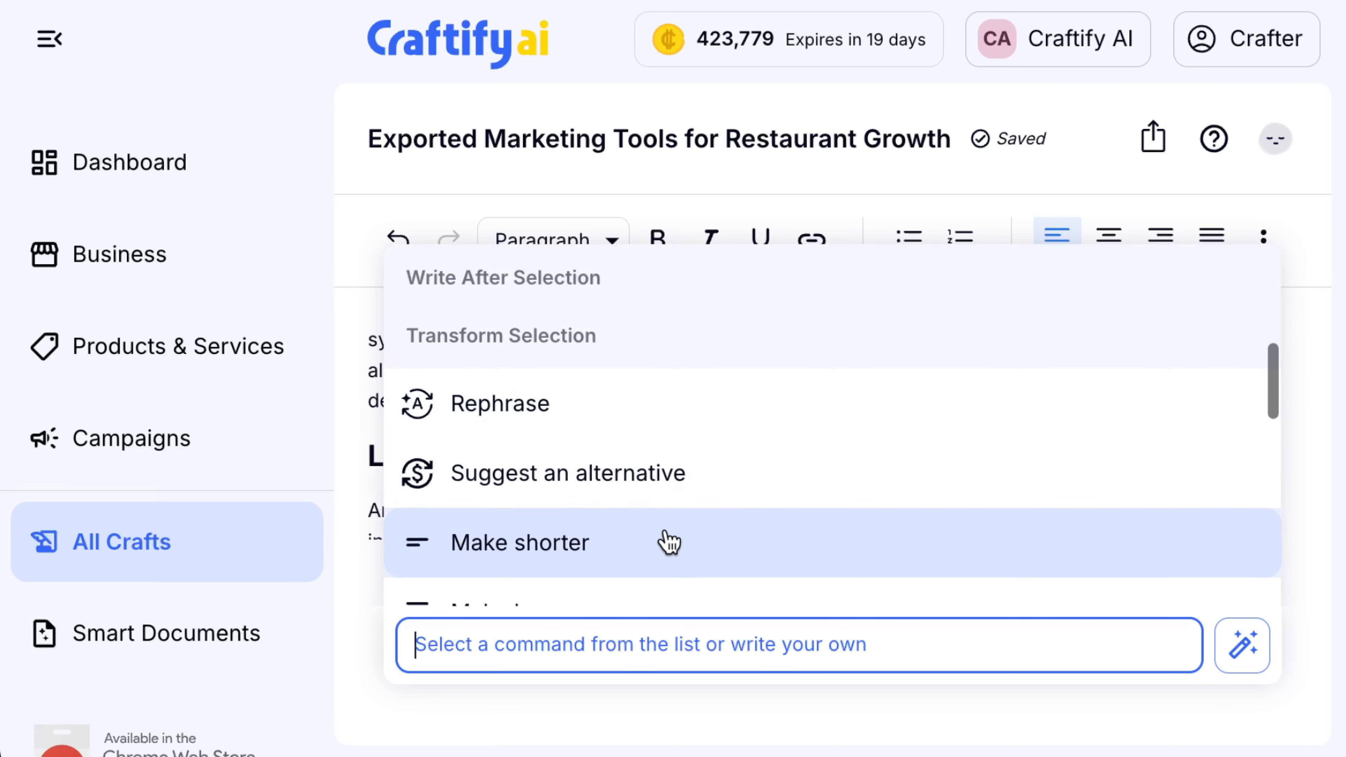
{"action": "scroll", "coordinate": [665, 541], "scroll_direction": "down", "scroll_amount": 6}
{"action": "scroll", "coordinate": [669, 541], "scroll_direction": "down", "scroll_amount": 2}
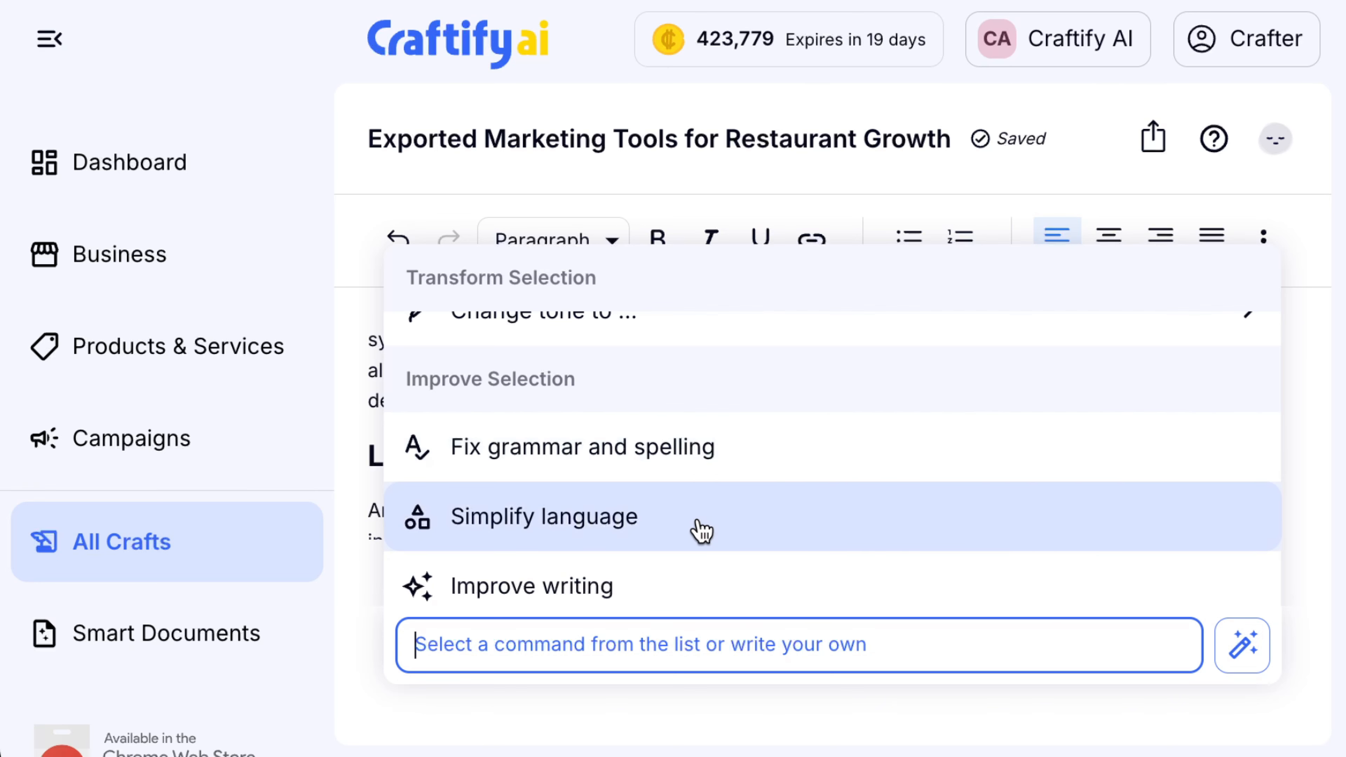
{"action": "scroll", "coordinate": [702, 532], "scroll_direction": "down", "scroll_amount": 2}
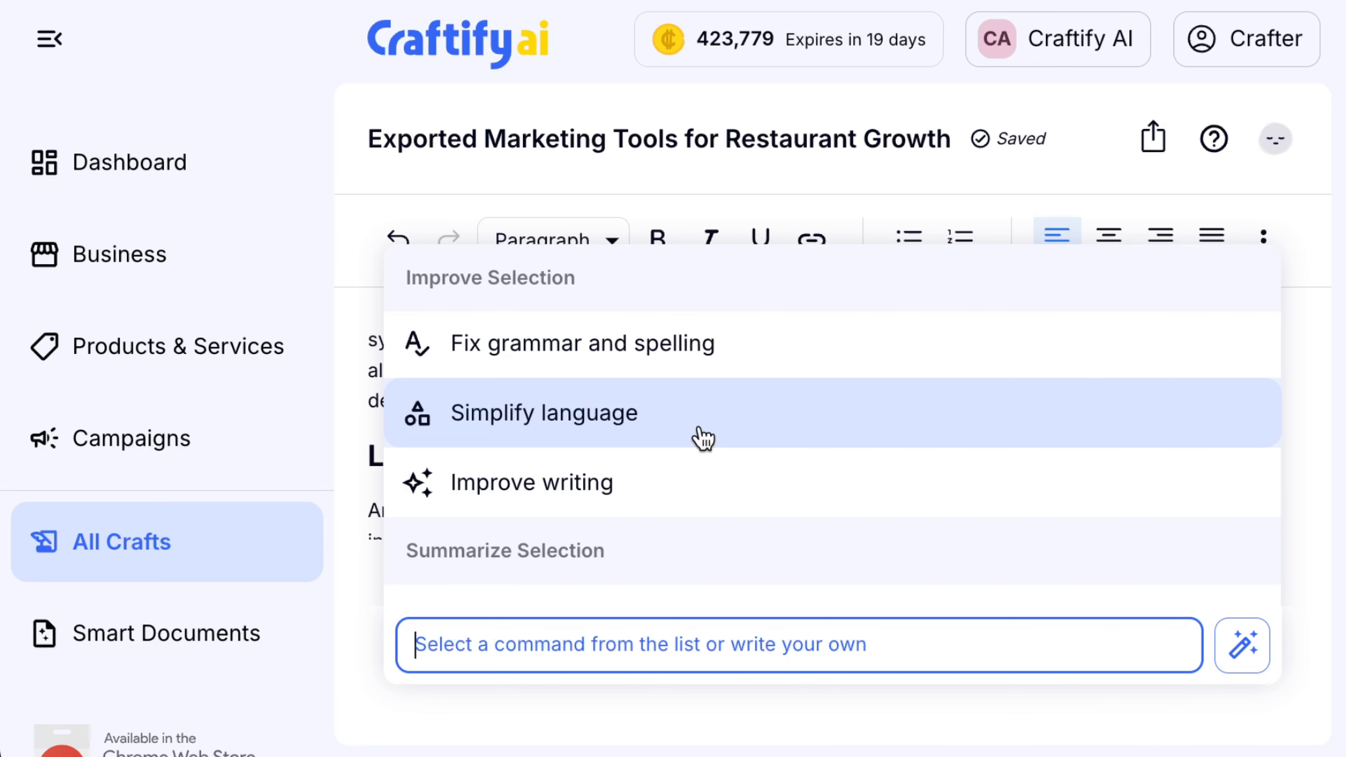
{"action": "scroll", "coordinate": [702, 437], "scroll_direction": "down", "scroll_amount": 1}
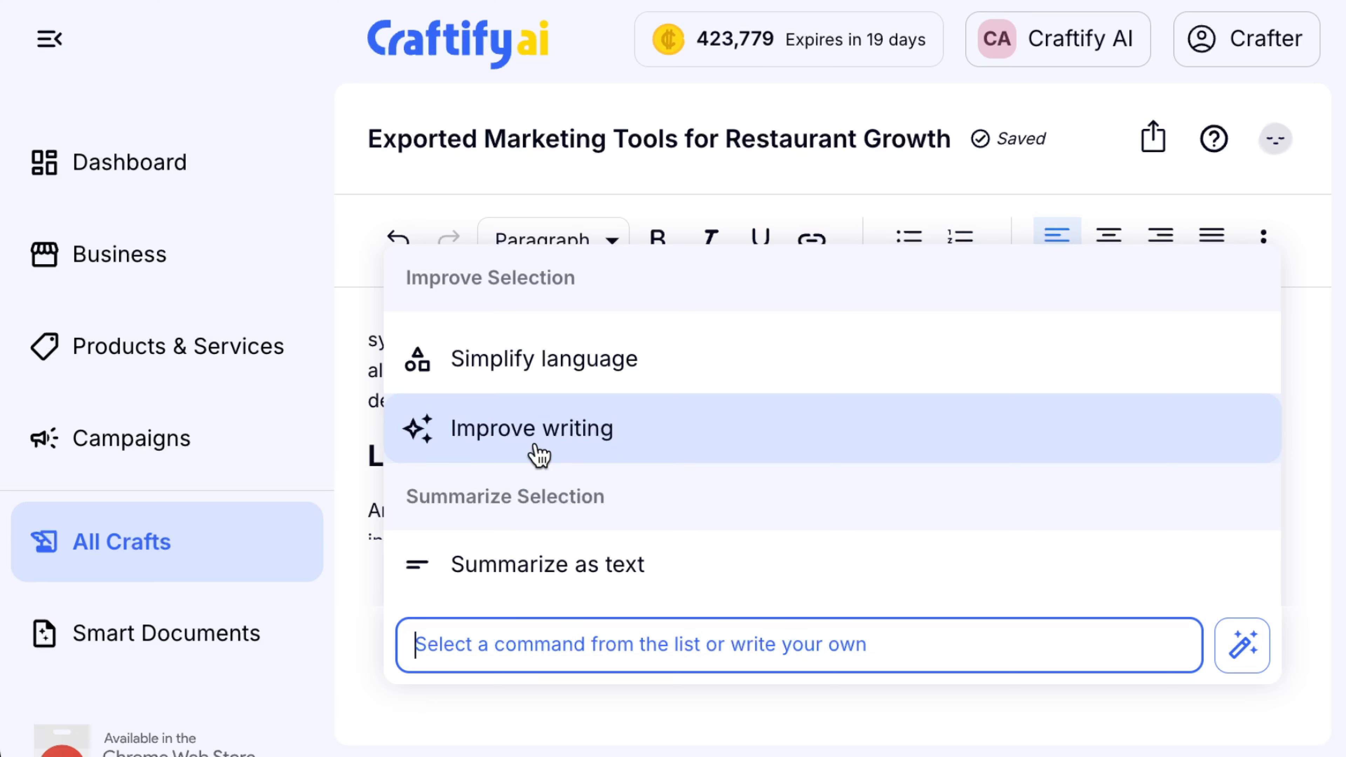
{"action": "scroll", "coordinate": [541, 451], "scroll_direction": "down", "scroll_amount": 3}
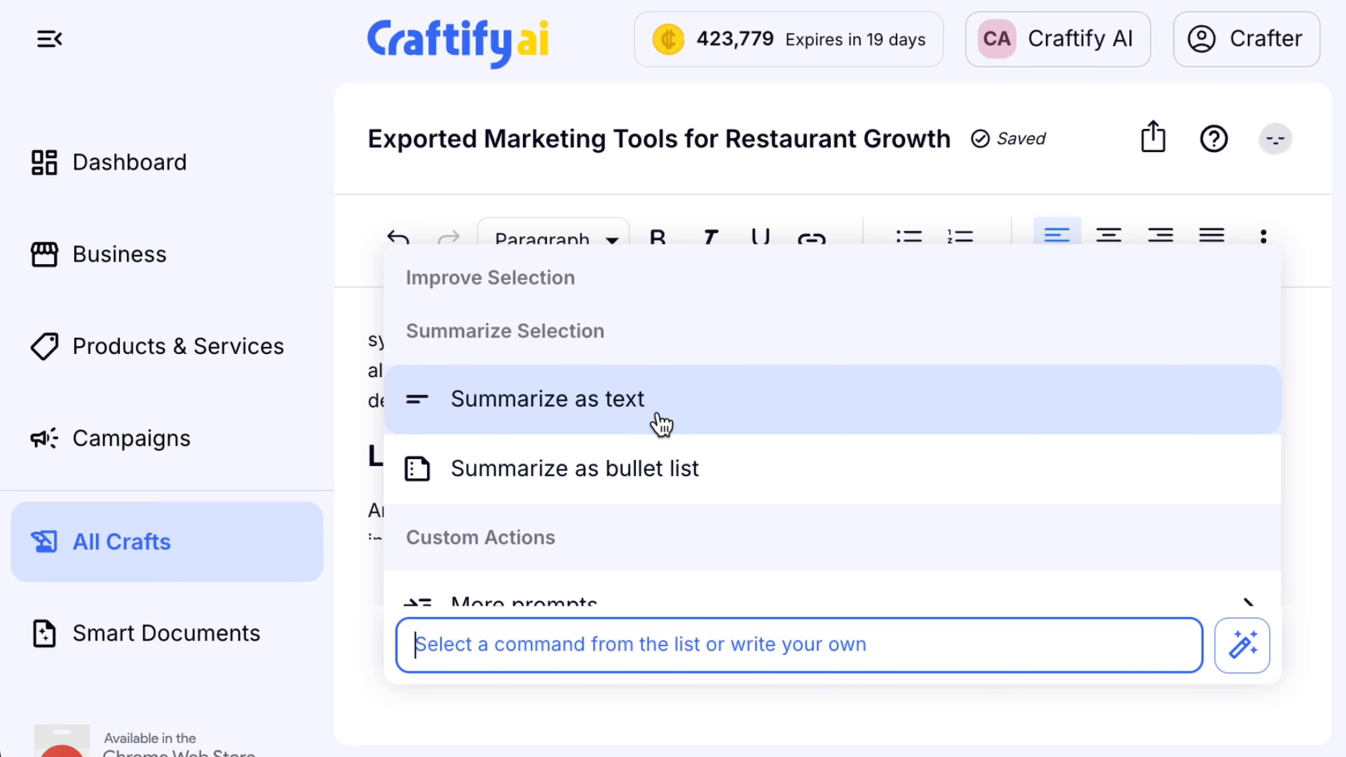
{"action": "scroll", "coordinate": [751, 530], "scroll_direction": "down", "scroll_amount": 1}
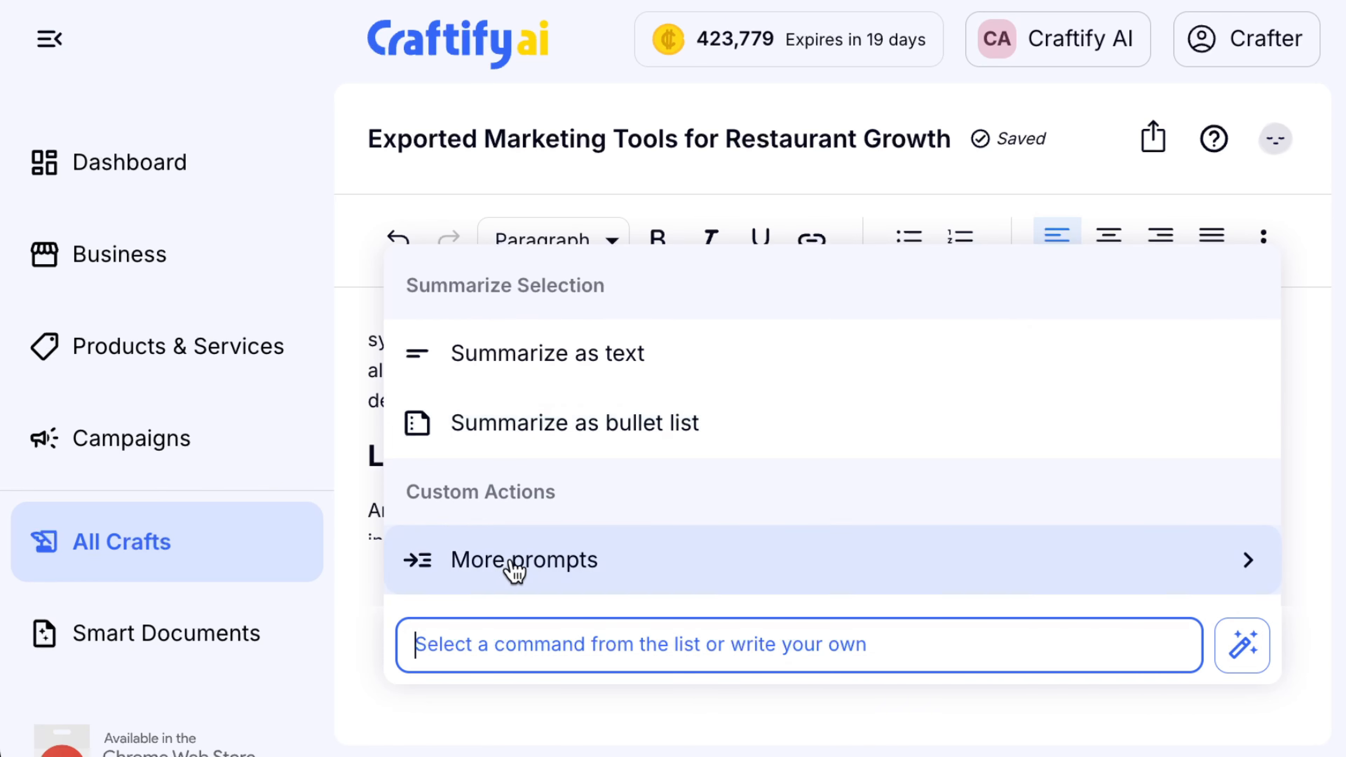
Browse the More prompts templates, return to all commands, and close the AI command list
{"action": "left_click", "coordinate": [532, 569]}
{"action": "scroll", "coordinate": [679, 364], "scroll_direction": "down", "scroll_amount": 2}
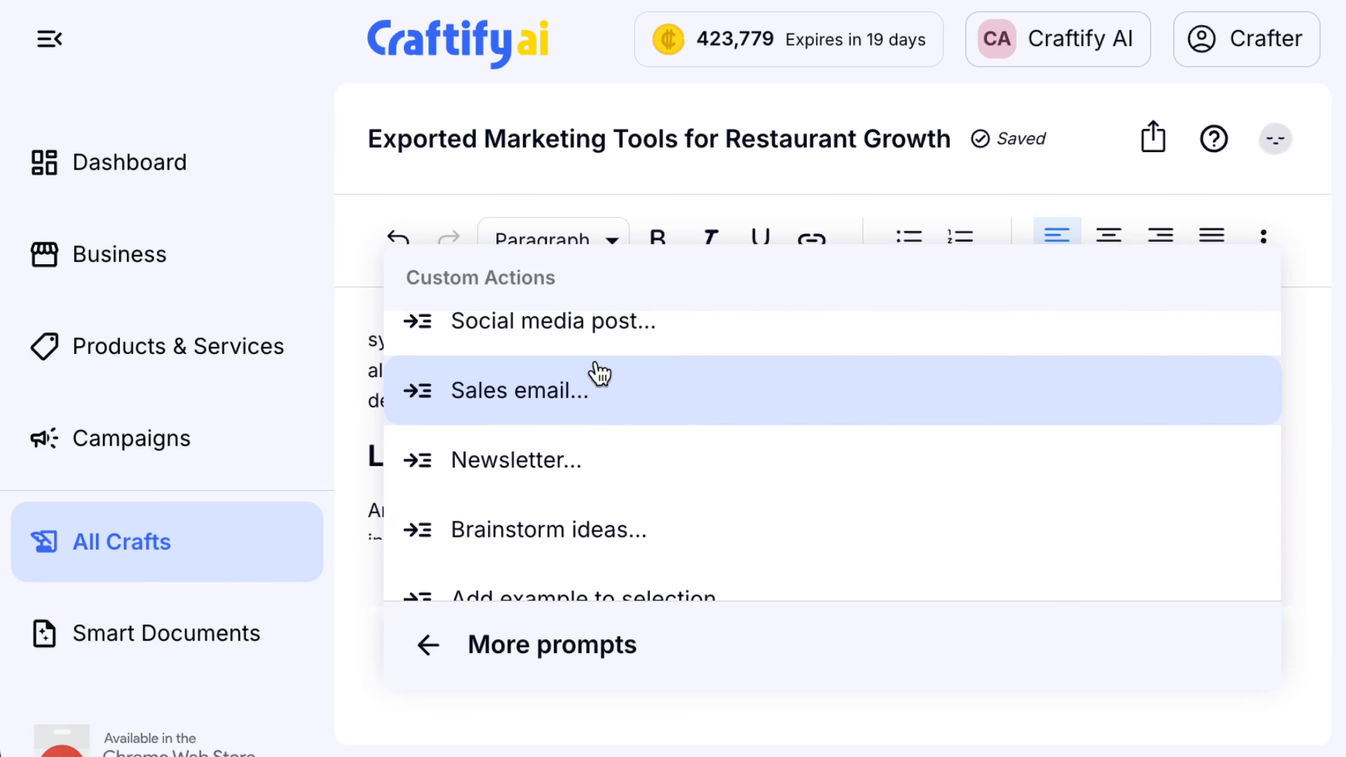
{"action": "scroll", "coordinate": [630, 348], "scroll_direction": "up", "scroll_amount": 1}
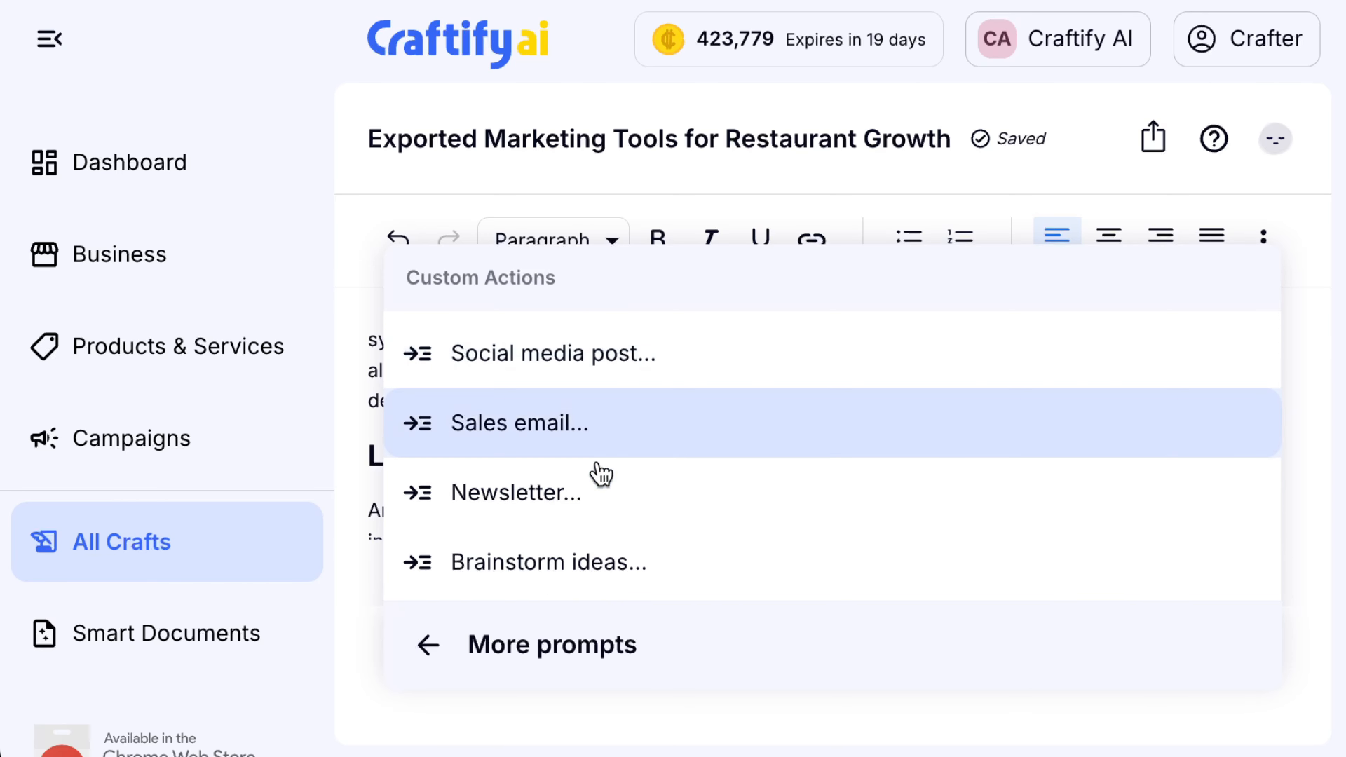
{"action": "scroll", "coordinate": [612, 512], "scroll_direction": "down", "scroll_amount": 1}
{"action": "scroll", "coordinate": [613, 512], "scroll_direction": "down", "scroll_amount": 1}
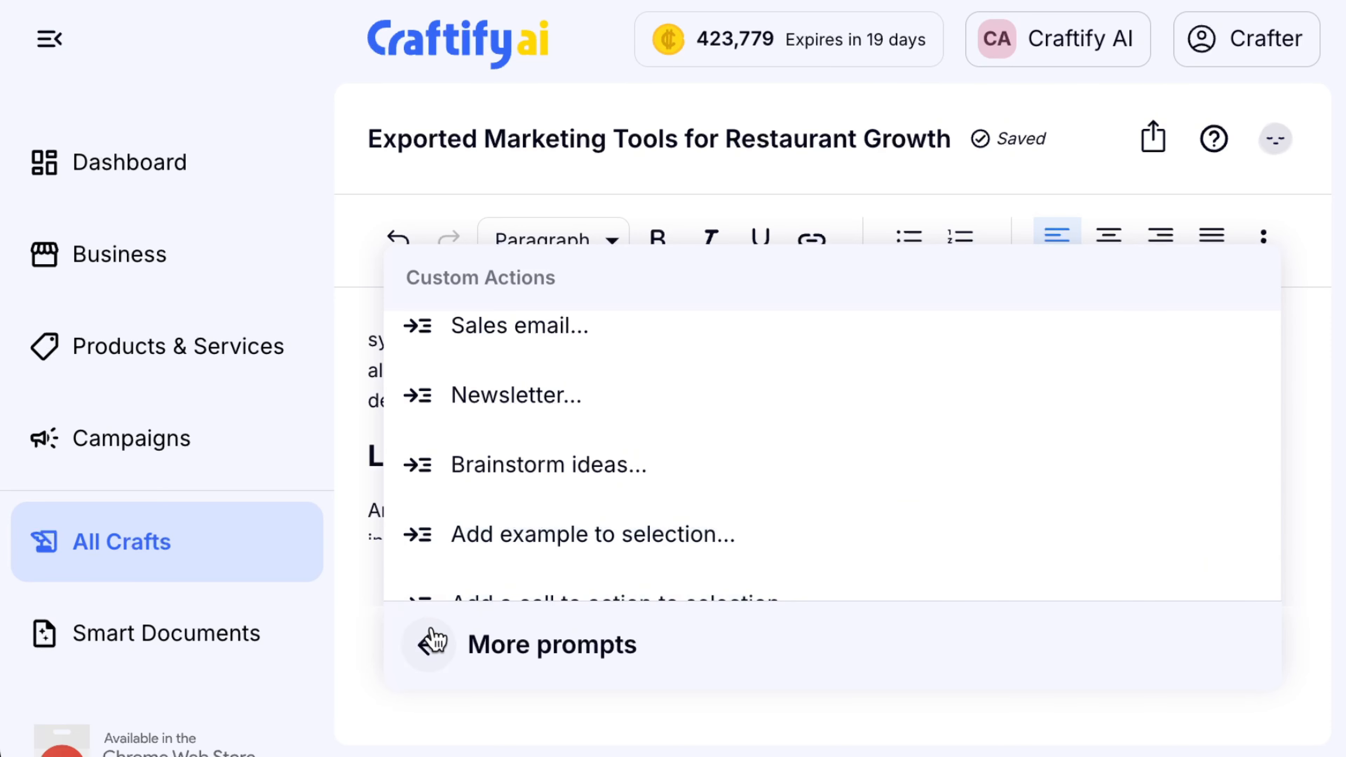
{"action": "left_click", "coordinate": [429, 641]}
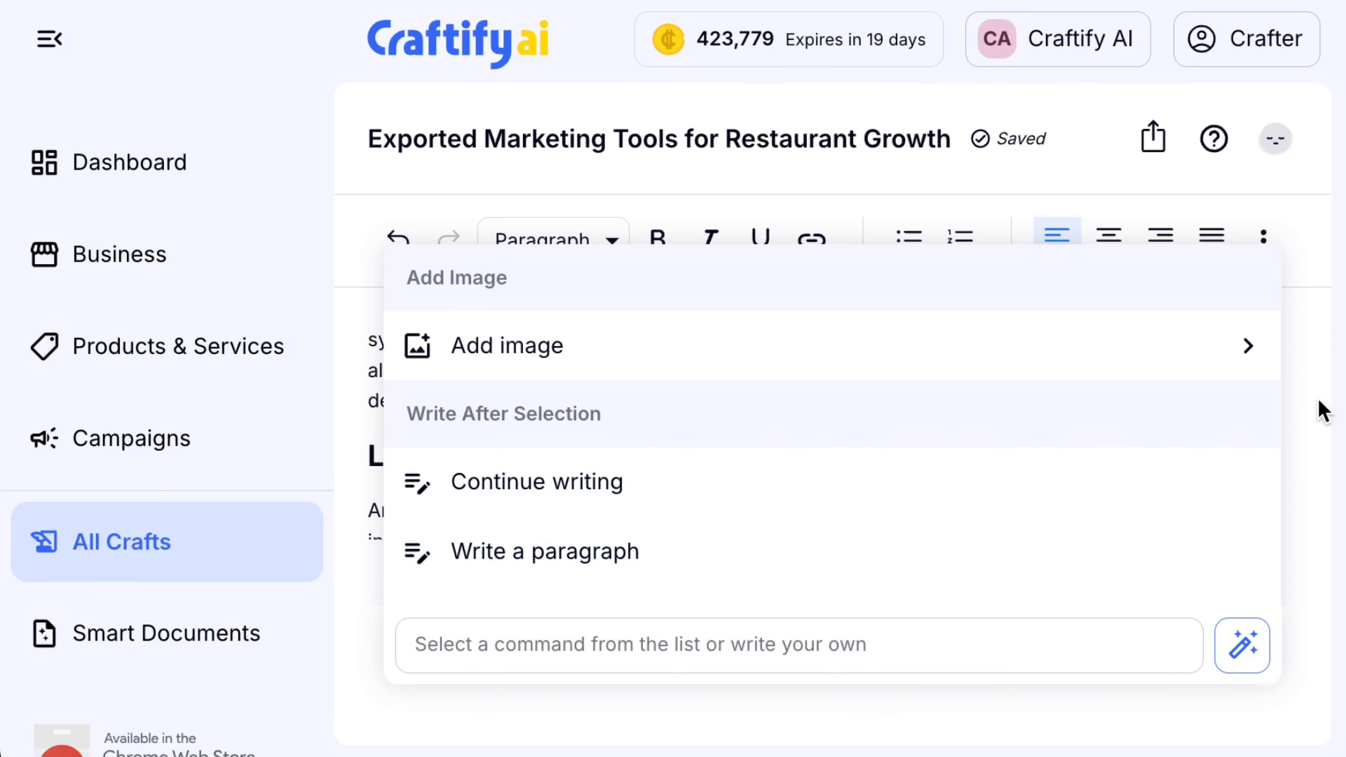
{"action": "left_click", "coordinate": [1318, 412]}
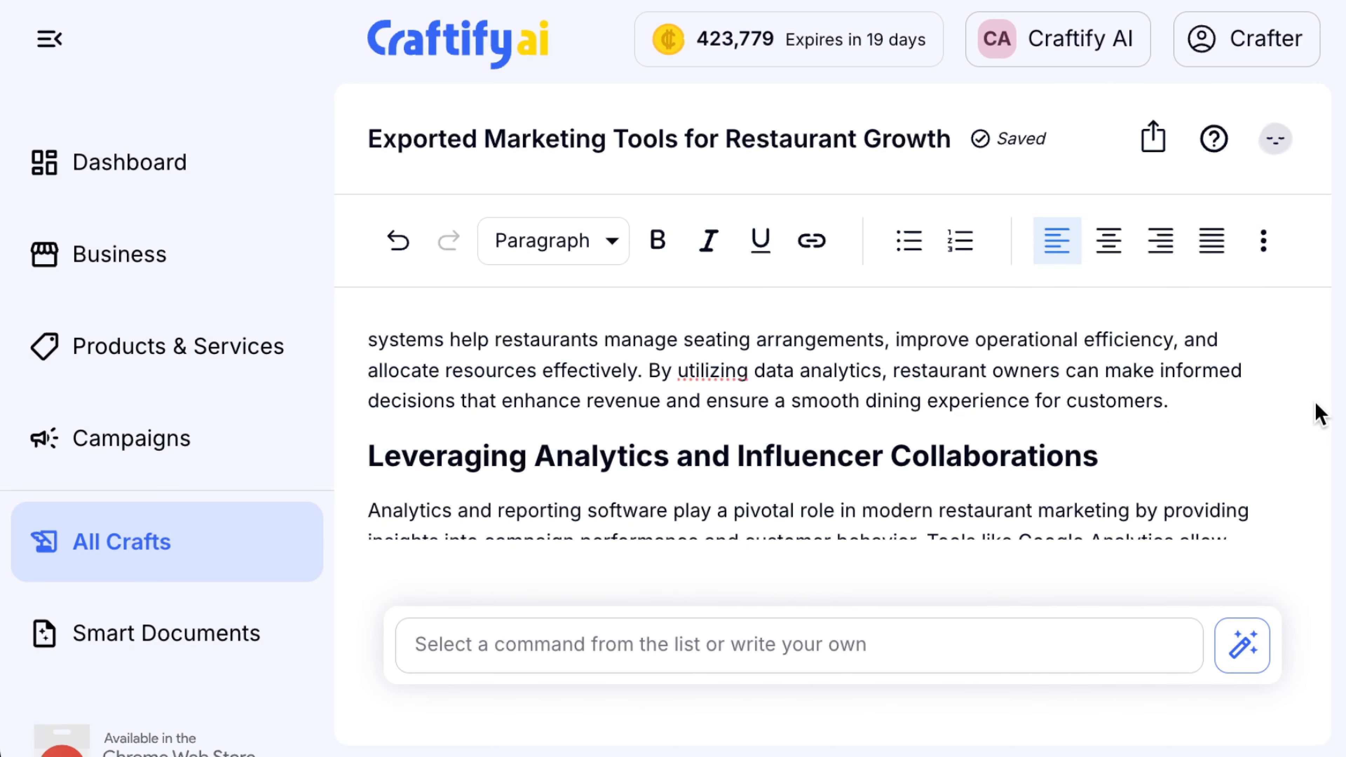